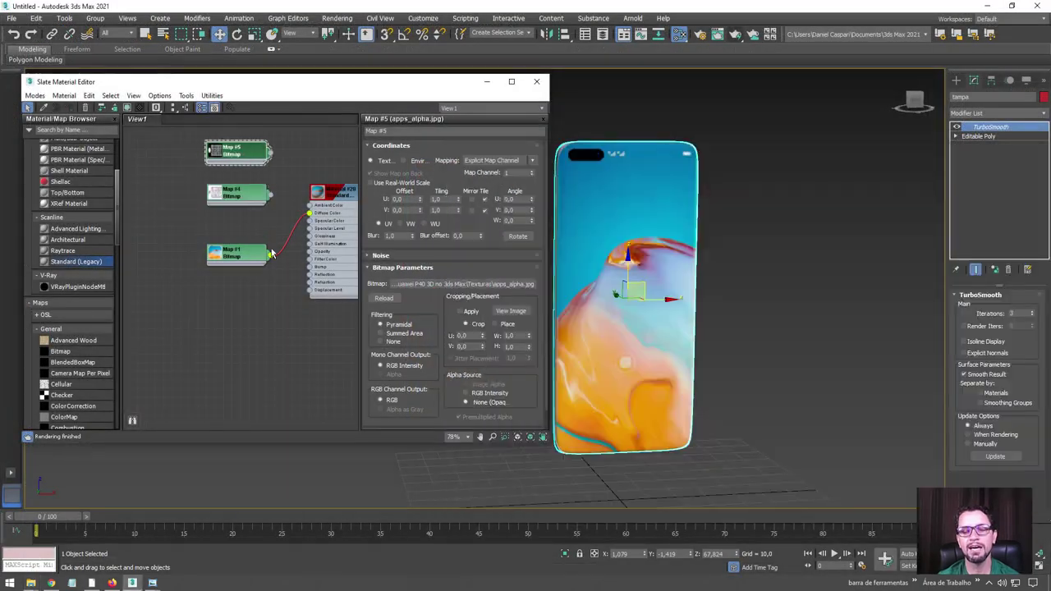
- Insert a Composite map ahead of the screen material in the Slate Material Editor
{"action": "scroll", "coordinate": [74, 328], "scroll_direction": "down", "scroll_amount": 4}
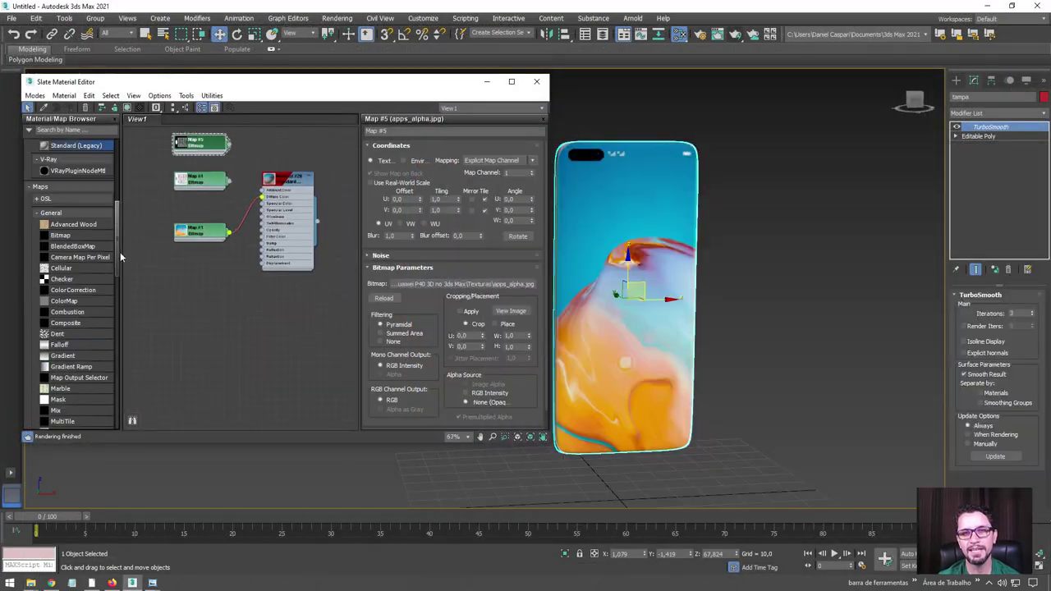
{"action": "left_click_drag", "start_coordinate": [66, 323], "coordinate": [238, 273]}
{"action": "scroll", "coordinate": [239, 273], "scroll_direction": "up", "scroll_amount": 1}
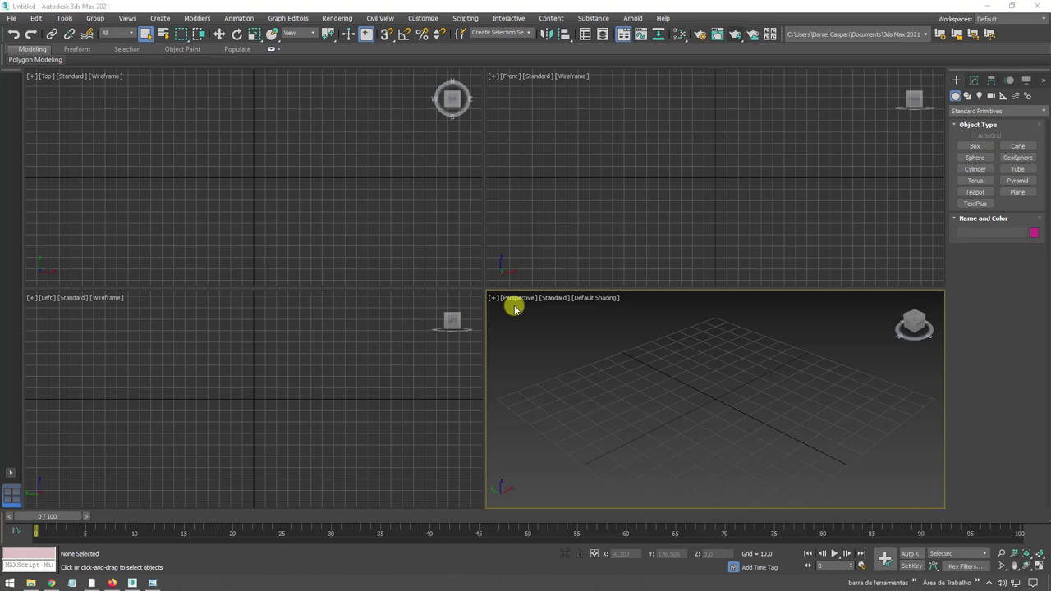
- Minimize 3ds Max and Chrome, open the Huawei P40 project folder and subfolder, then return to gfxtotal.com
{"action": "left_click", "coordinate": [997, 7]}
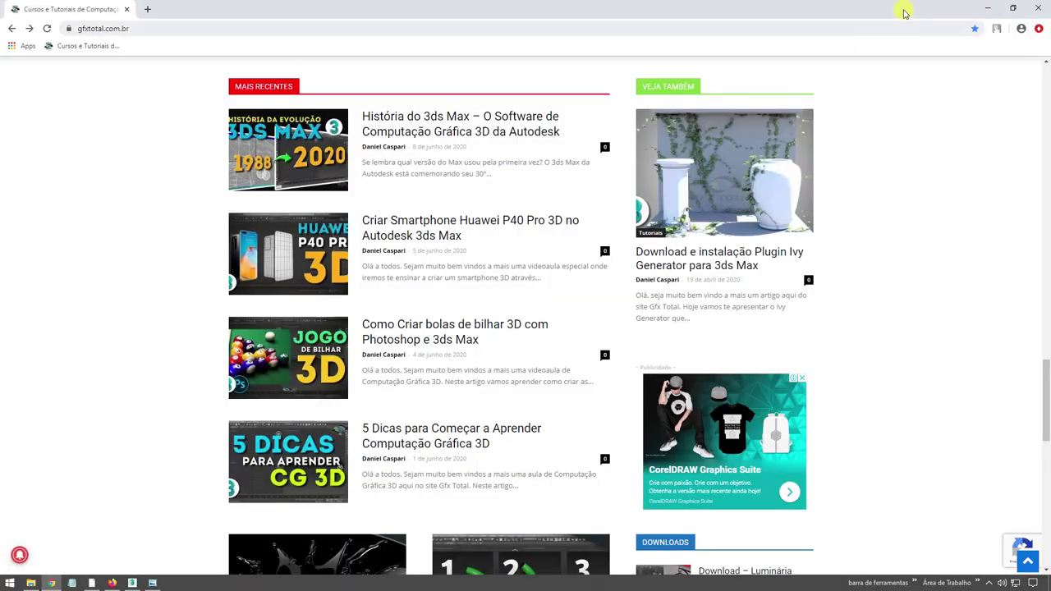
{"action": "left_click", "coordinate": [988, 8]}
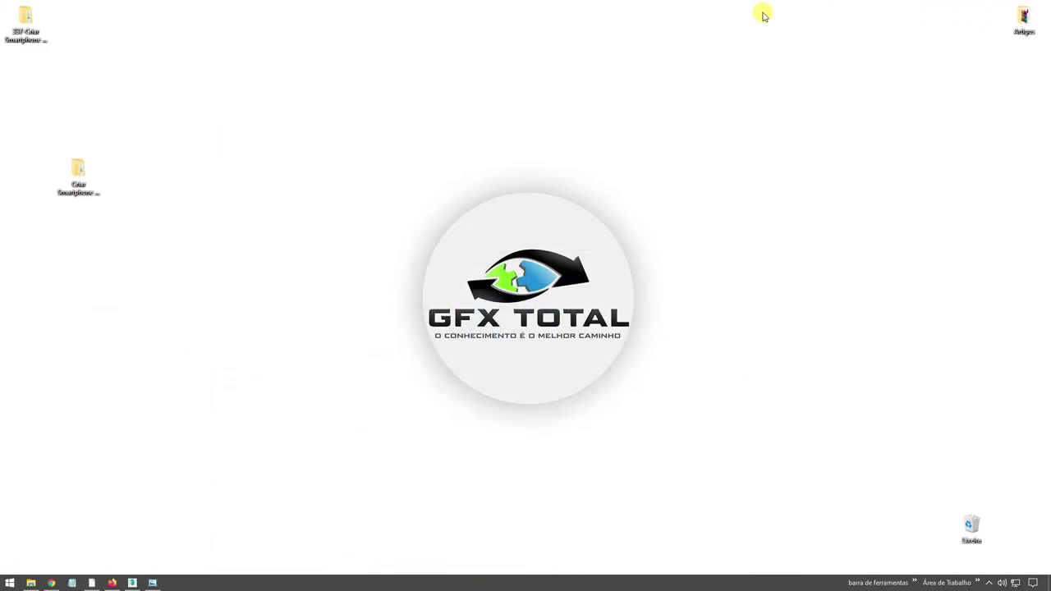
{"action": "double_click", "coordinate": [43, 35]}
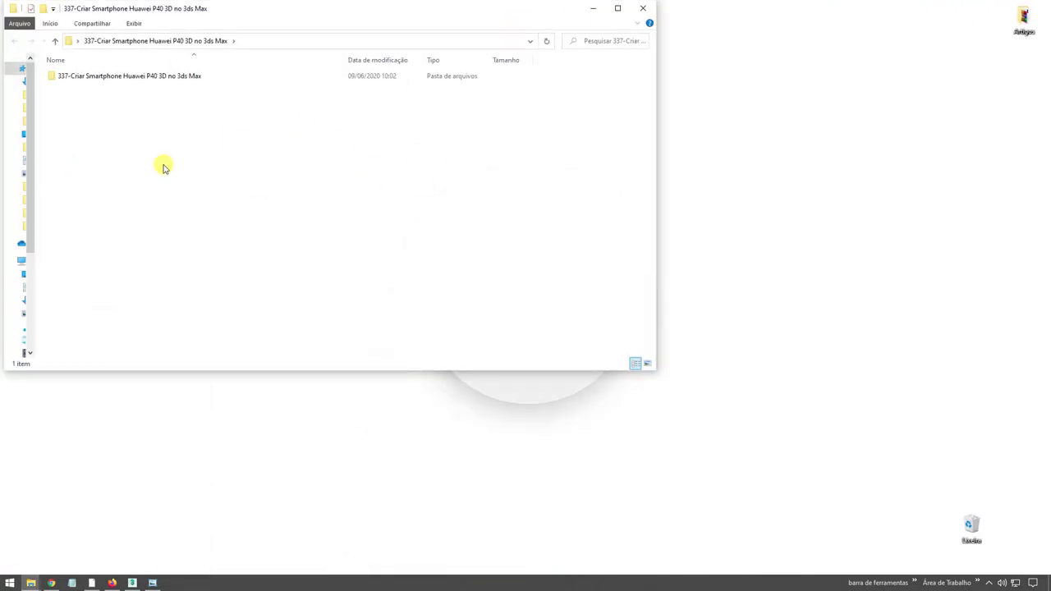
{"action": "double_click", "coordinate": [119, 75]}
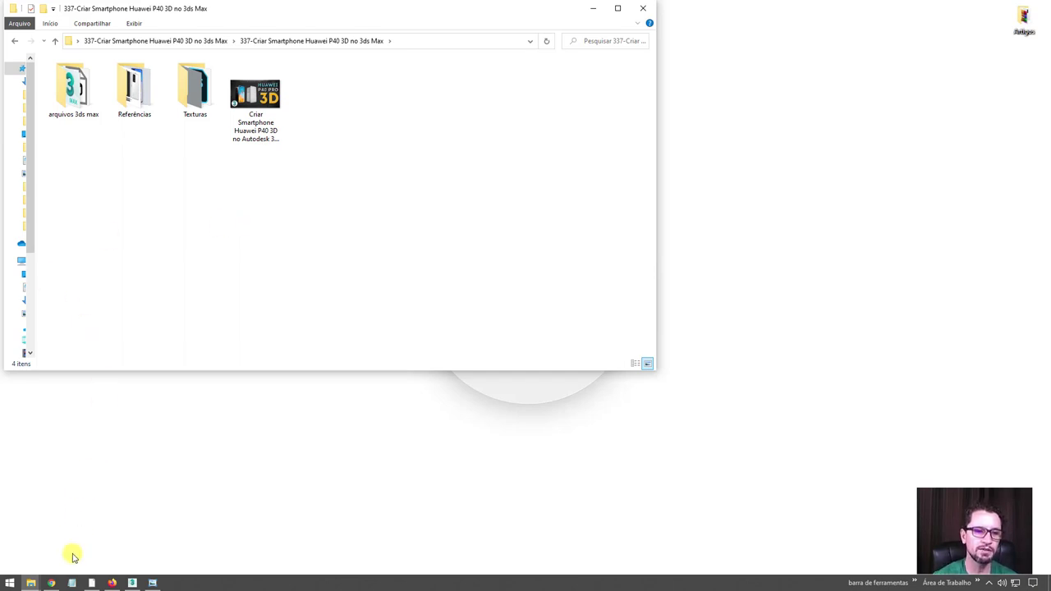
{"action": "left_click", "coordinate": [51, 583]}
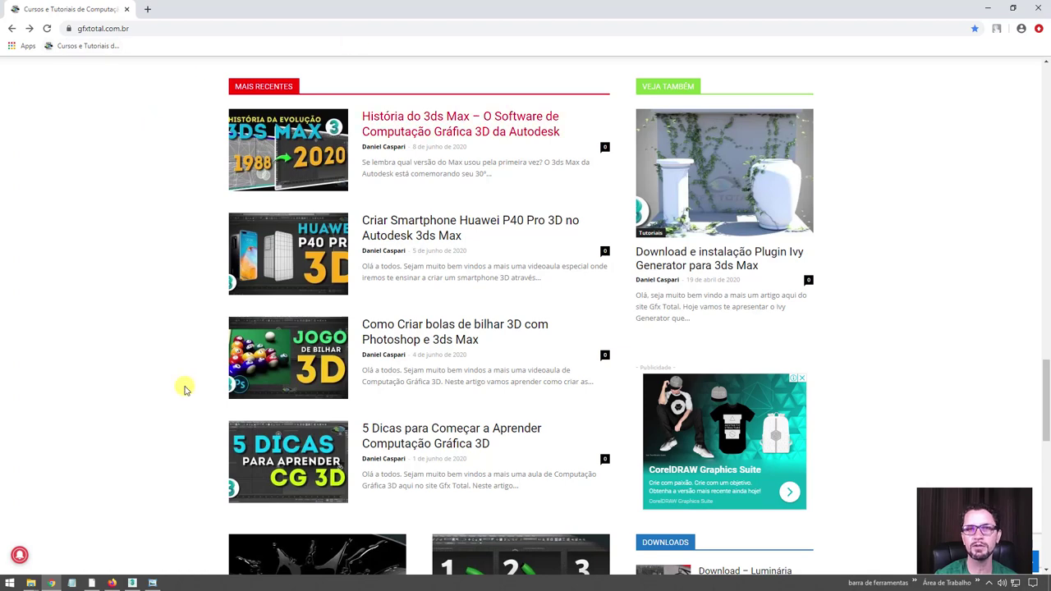
- Change gfxtotal.com's Notificações permission from Bloquear to Permitir in the padlock site settings
{"action": "left_click", "coordinate": [69, 28]}
{"action": "left_click", "coordinate": [187, 112]}
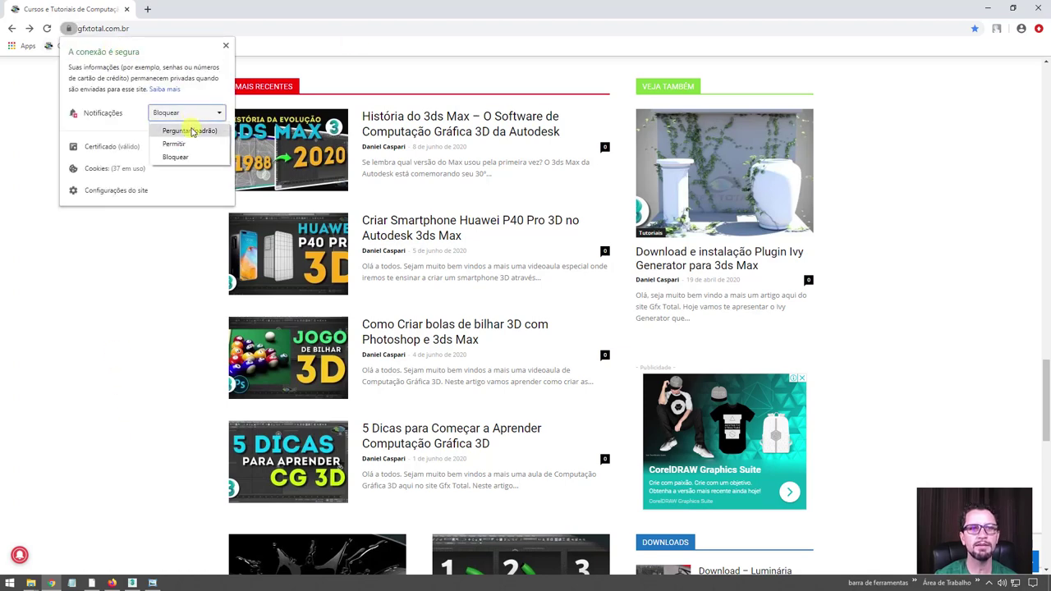
{"action": "left_click", "coordinate": [181, 140]}
{"action": "left_click", "coordinate": [135, 307]}
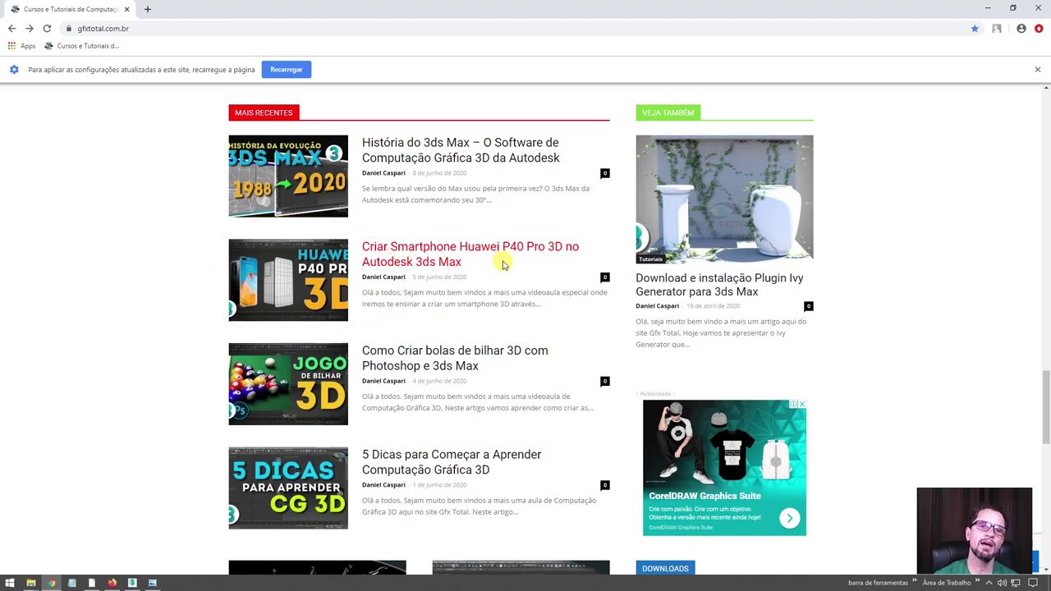
- Center the project folder window and look through the Referências reference photos
{"action": "left_click", "coordinate": [987, 8]}
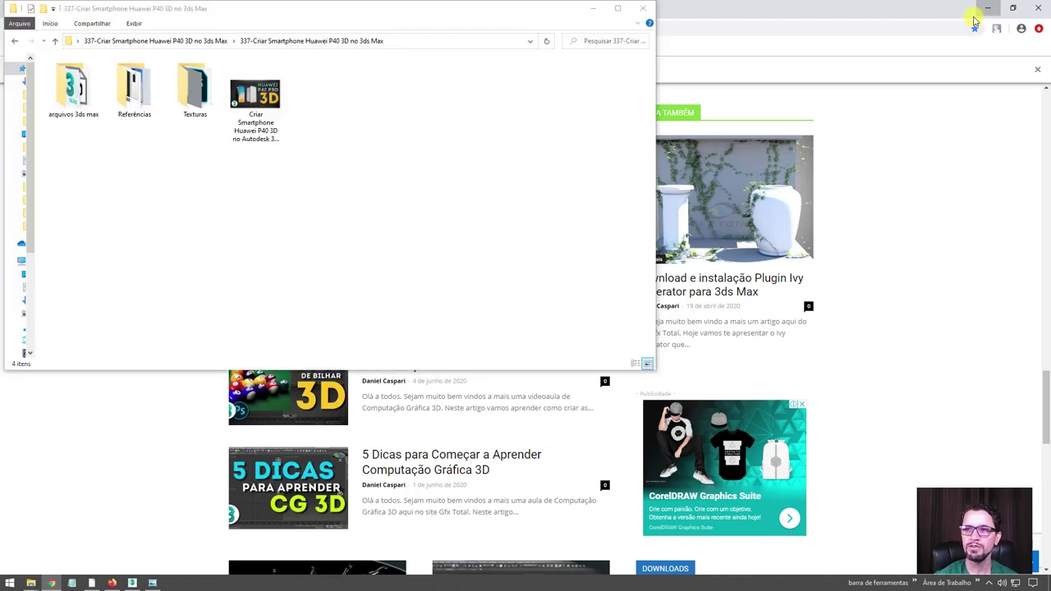
{"action": "left_click_drag", "start_coordinate": [300, 8], "coordinate": [560, 39]}
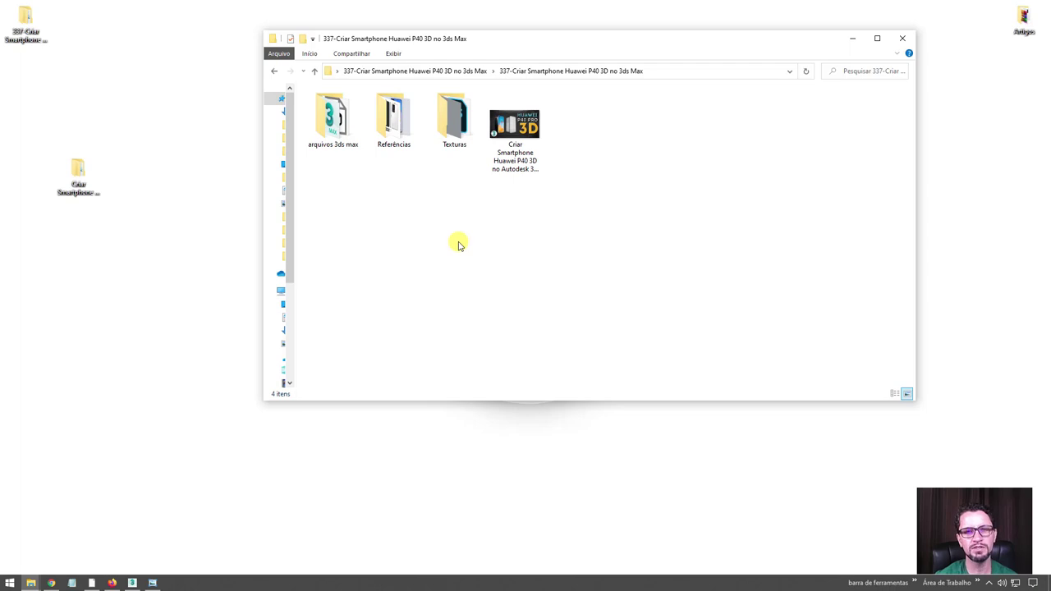
{"action": "left_click", "coordinate": [391, 129]}
{"action": "double_click", "coordinate": [391, 130]}
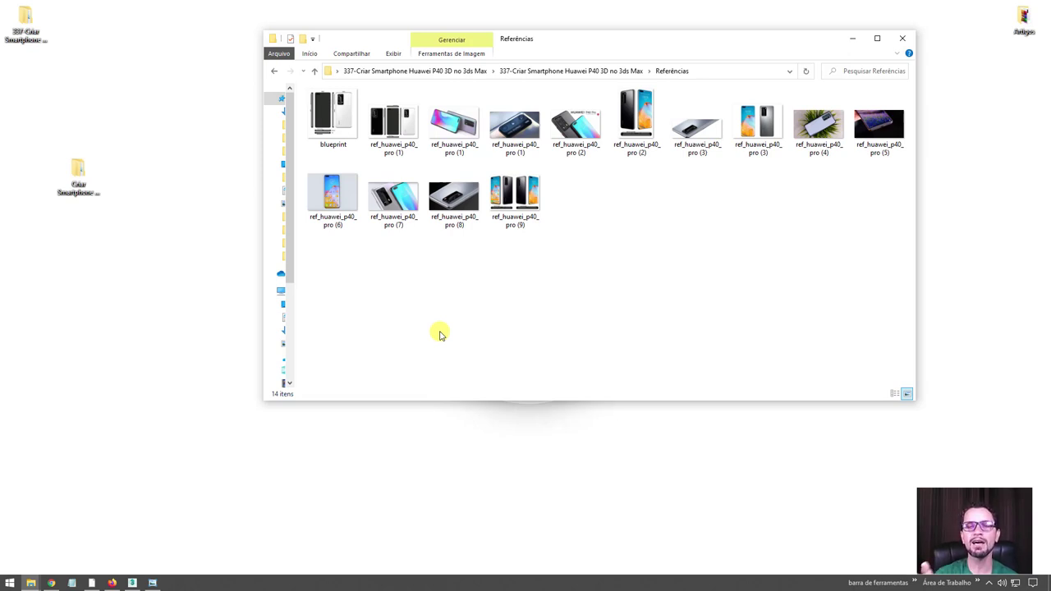
{"action": "left_click", "coordinate": [274, 70]}
- Open the arquivos 3ds max folder and select the P40 Object file
{"action": "double_click", "coordinate": [331, 125]}
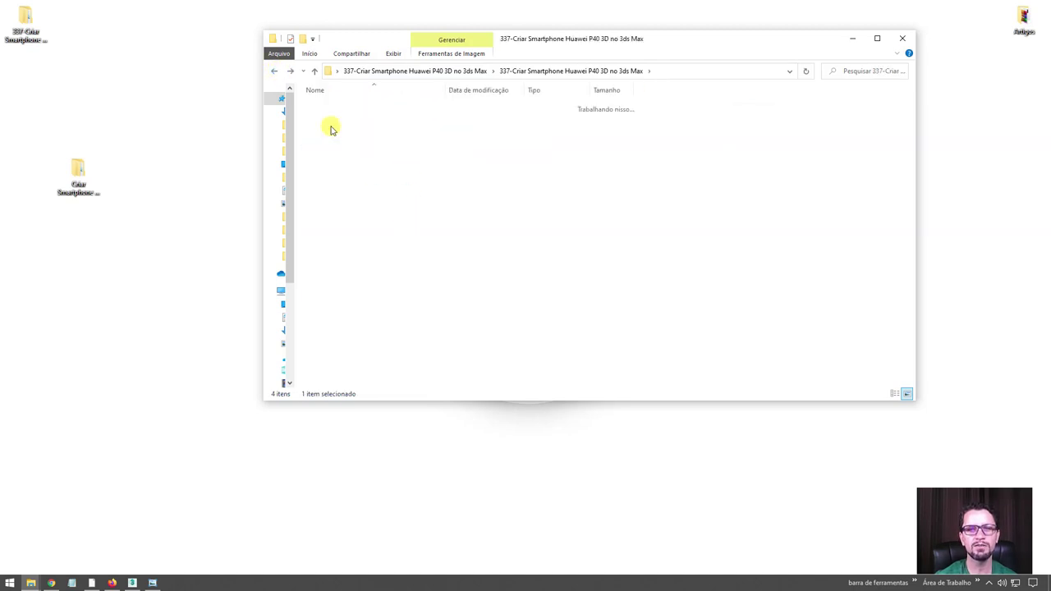
{"action": "left_click_drag", "start_coordinate": [480, 249], "coordinate": [322, 106]}
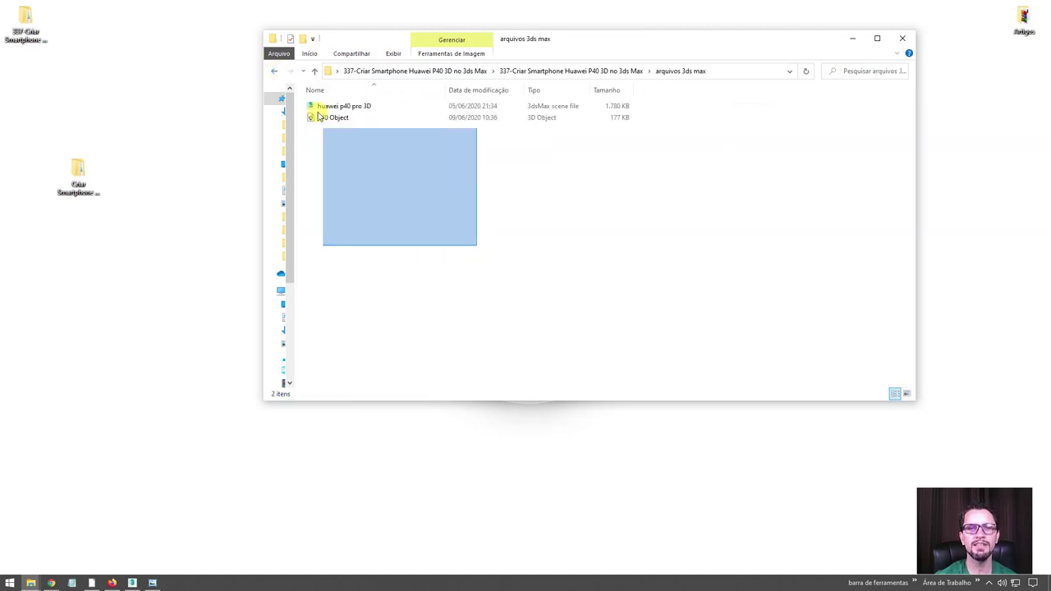
{"action": "left_click", "coordinate": [393, 201]}
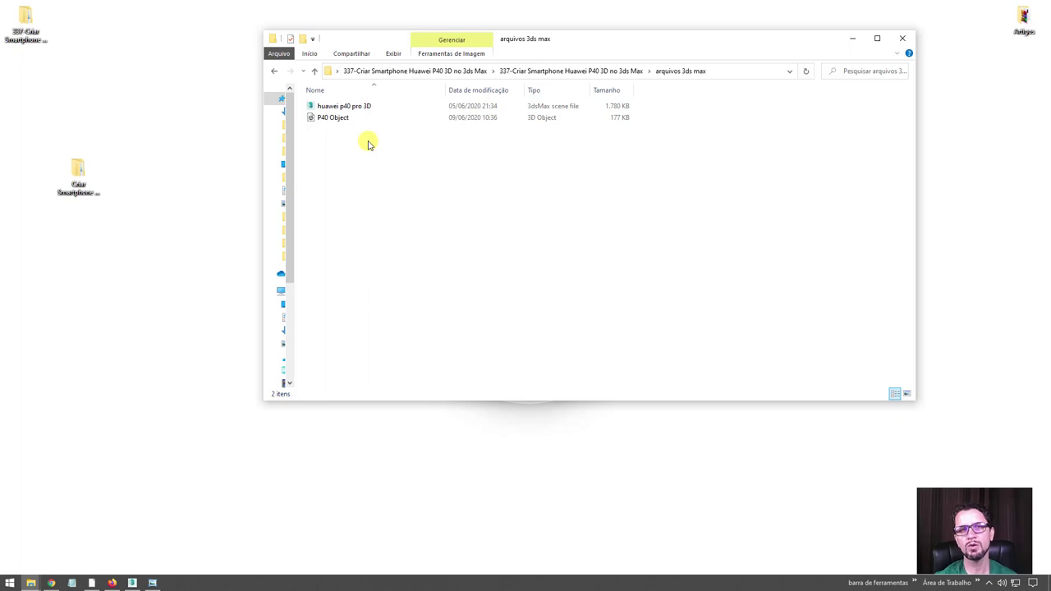
{"action": "left_click", "coordinate": [330, 120]}
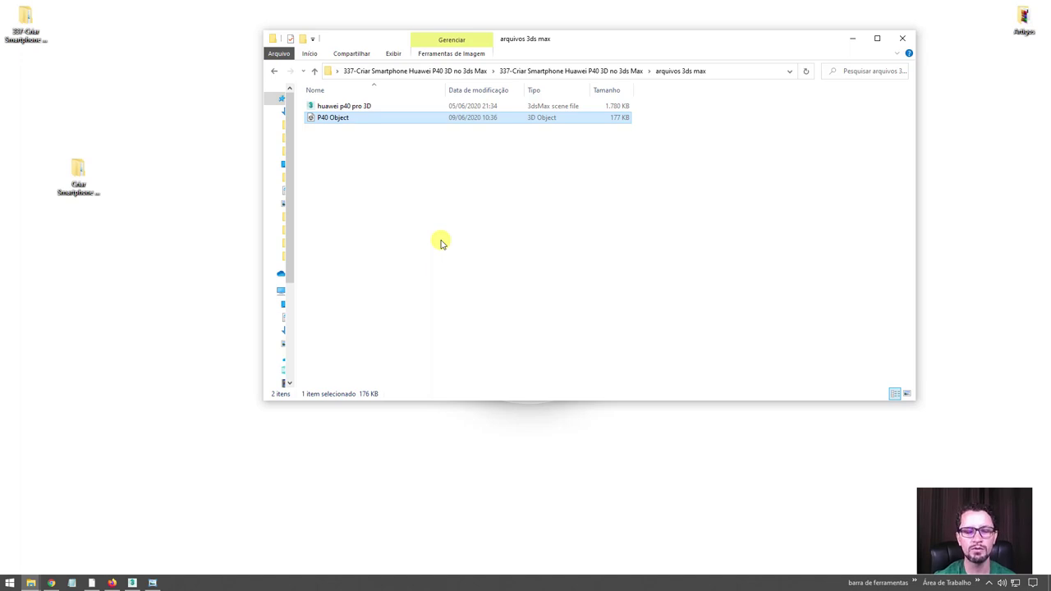
{"action": "left_click", "coordinate": [441, 240]}
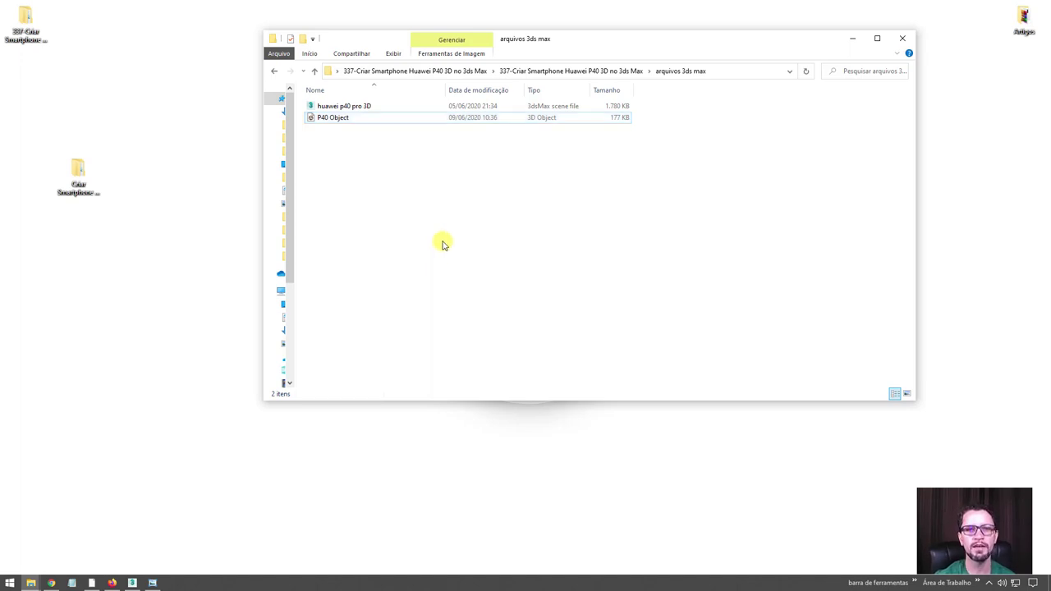
{"action": "left_click", "coordinate": [336, 117]}
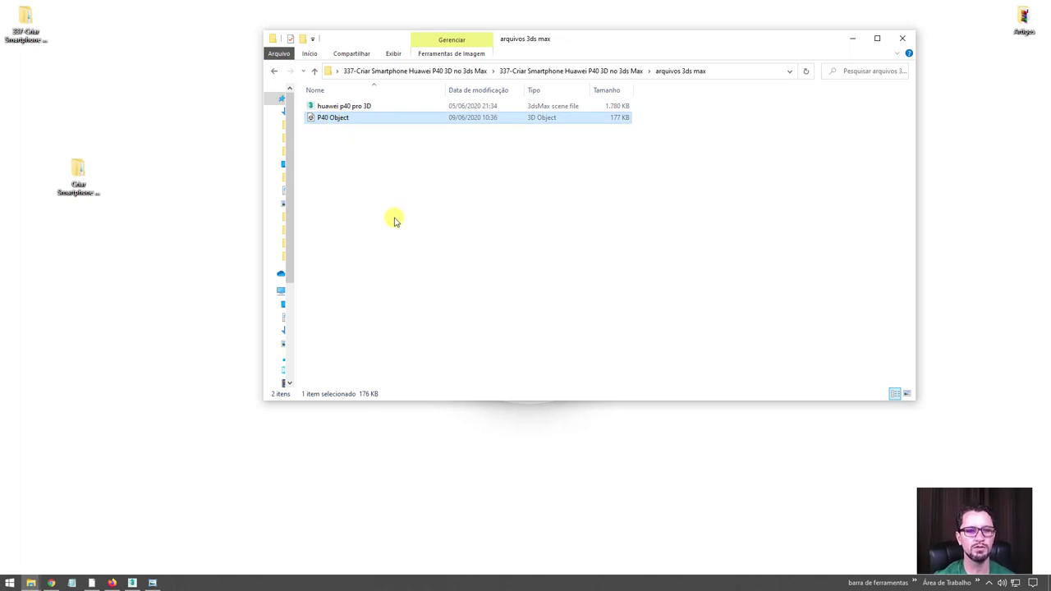
- Open the Texturas folder and select composição.psd
{"action": "left_click", "coordinate": [274, 71]}
{"action": "double_click", "coordinate": [463, 137]}
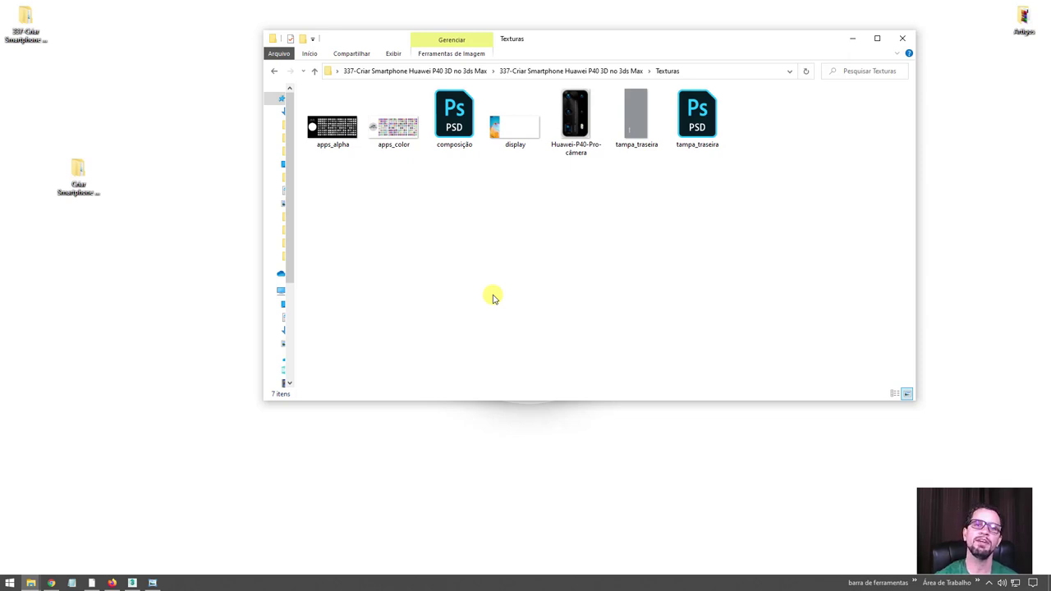
{"action": "left_click", "coordinate": [456, 112]}
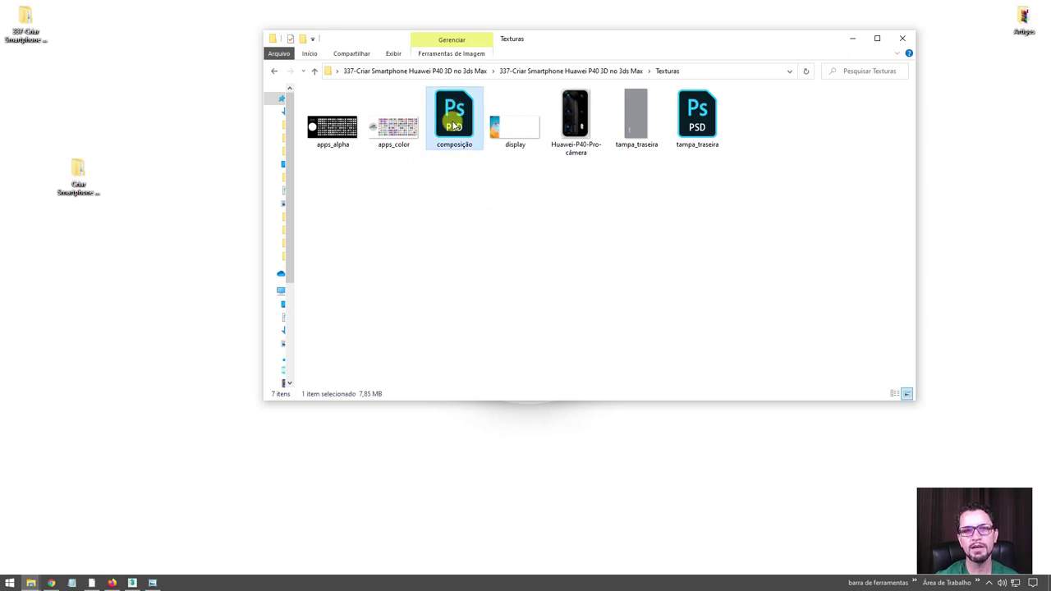
- Open composição.psd in Photoshop and toggle the wallpaper and ALPHA mask group visibility
{"action": "double_click", "coordinate": [454, 123]}
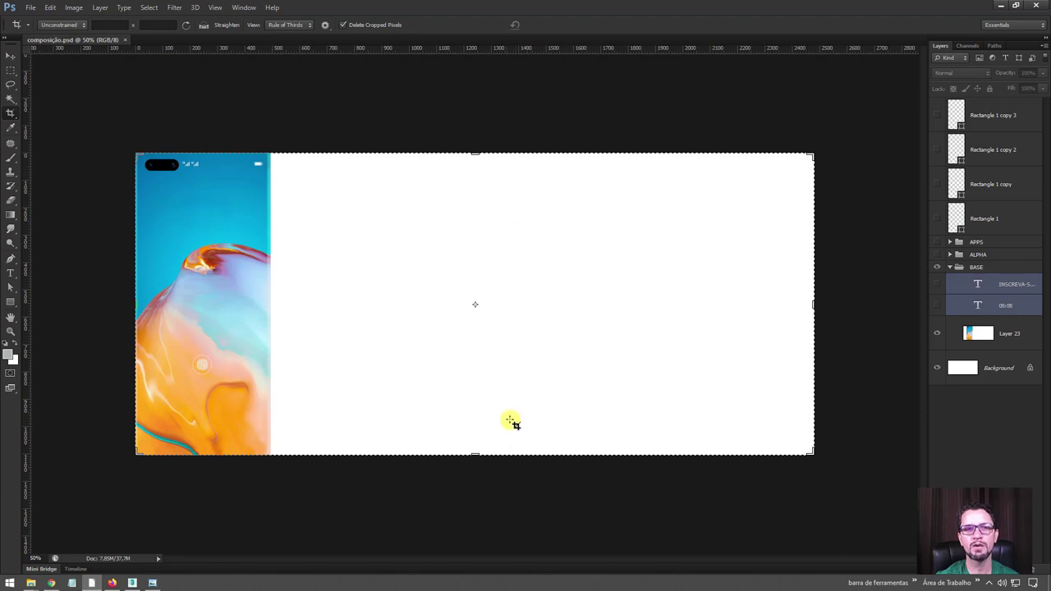
{"action": "left_click", "coordinate": [10, 59]}
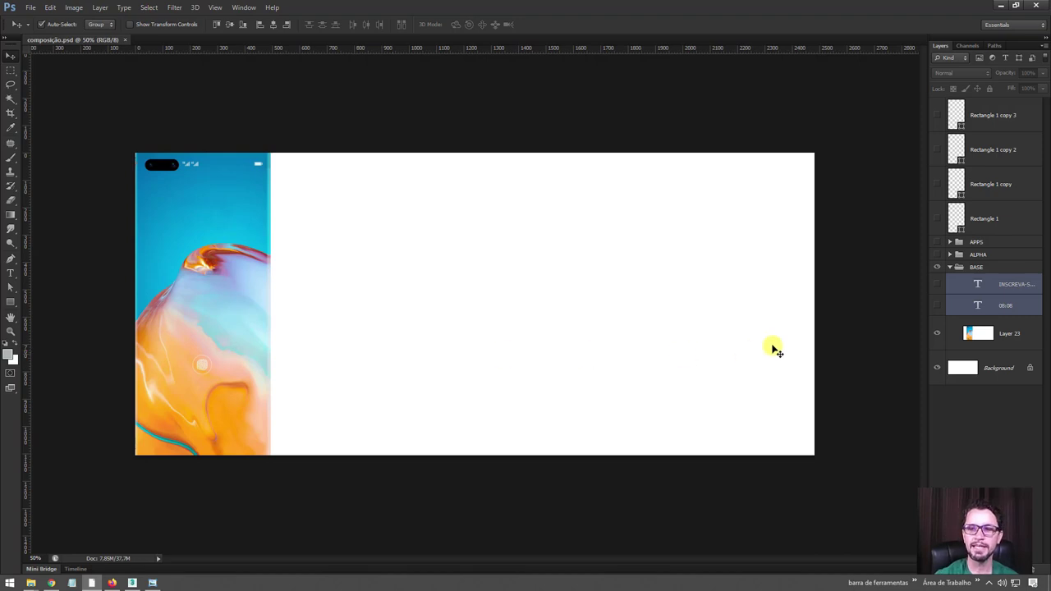
{"action": "left_click", "coordinate": [937, 254]}
{"action": "left_click", "coordinate": [937, 254]}
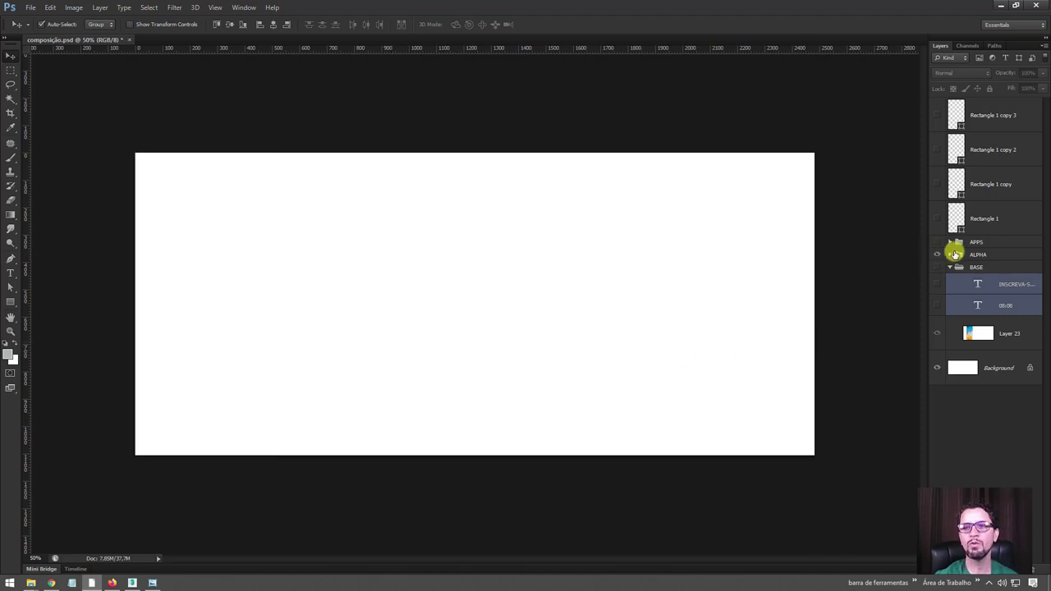
{"action": "left_click", "coordinate": [974, 254]}
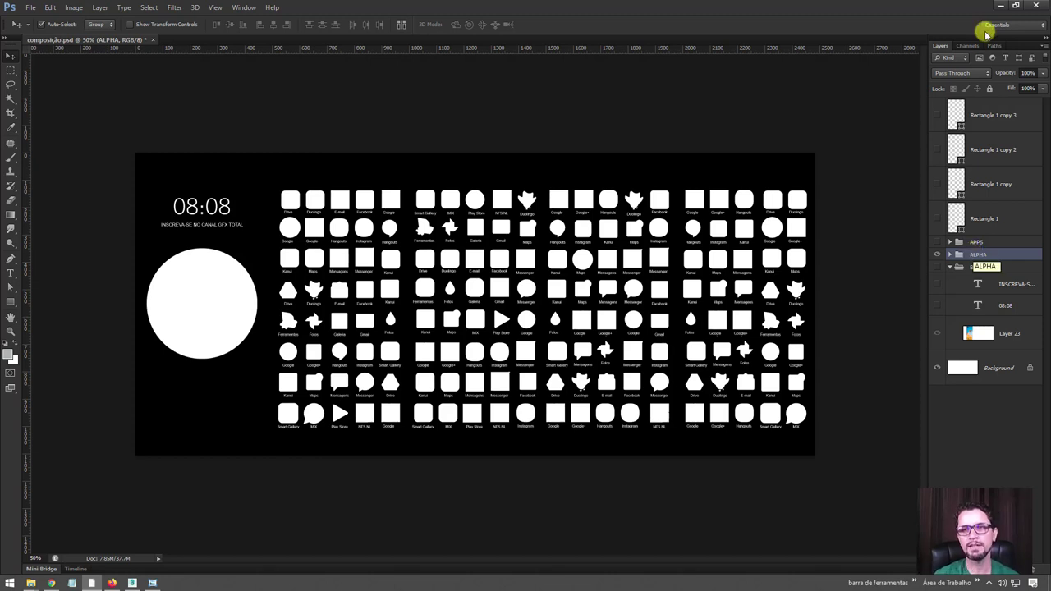
- Inspect the APPS icon group and check transparency by toggling the white Background
{"action": "left_click", "coordinate": [936, 253]}
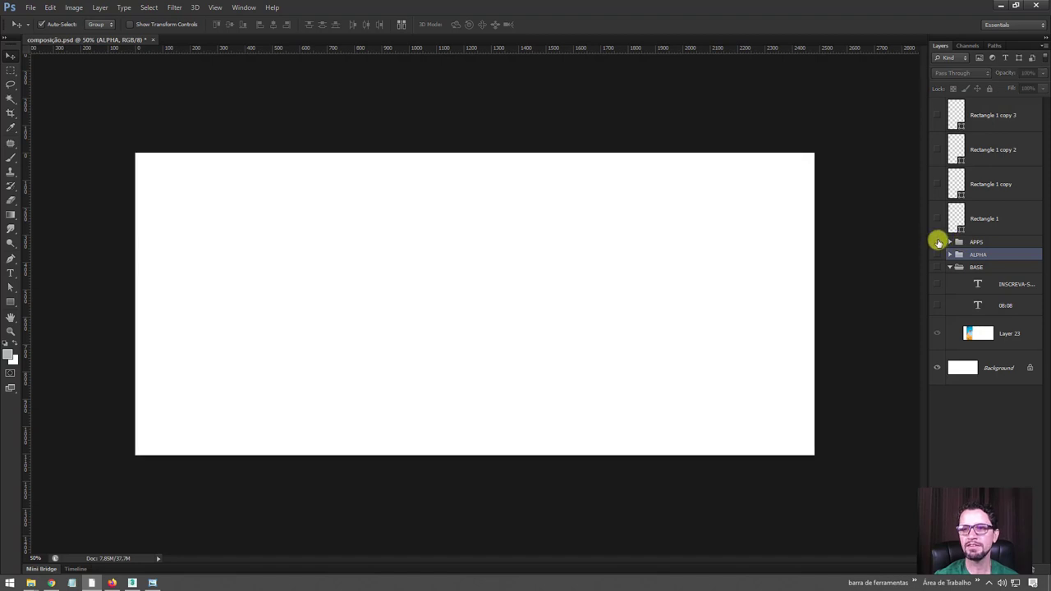
{"action": "left_click", "coordinate": [937, 242]}
{"action": "left_click", "coordinate": [978, 242]}
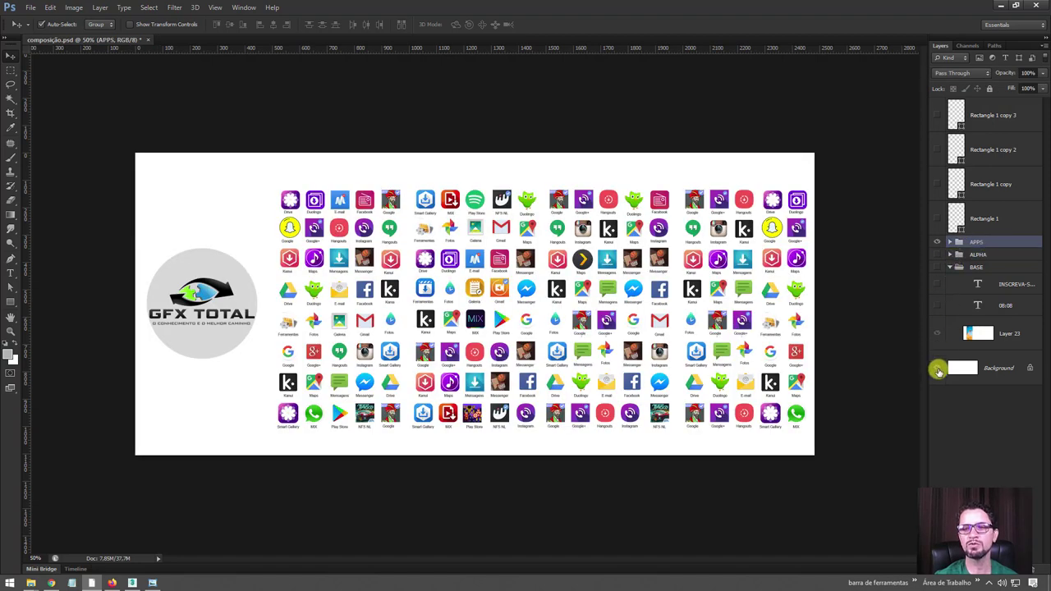
{"action": "left_click", "coordinate": [936, 368]}
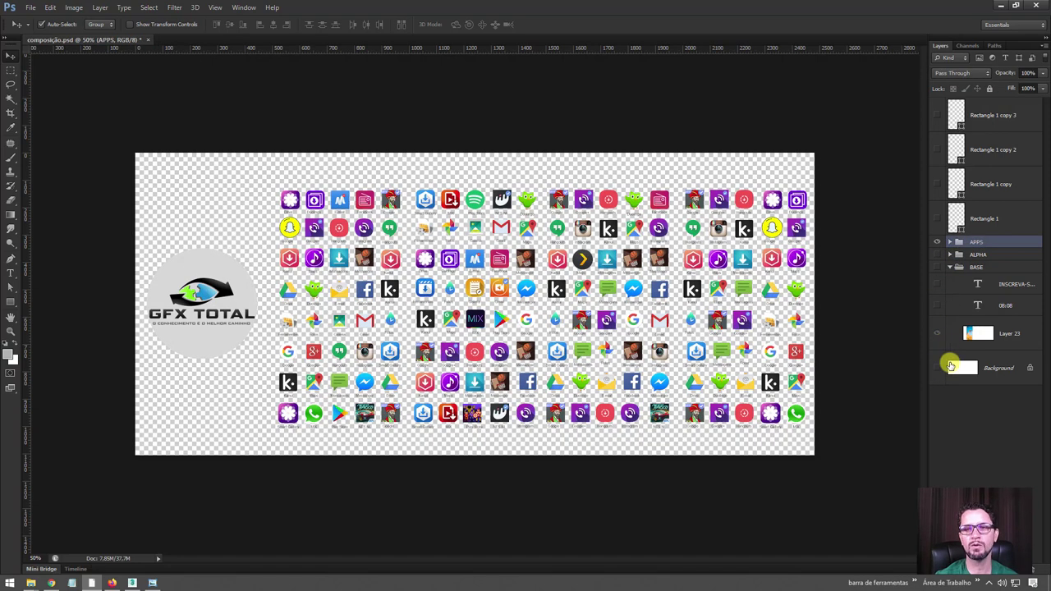
{"action": "left_click", "coordinate": [936, 368]}
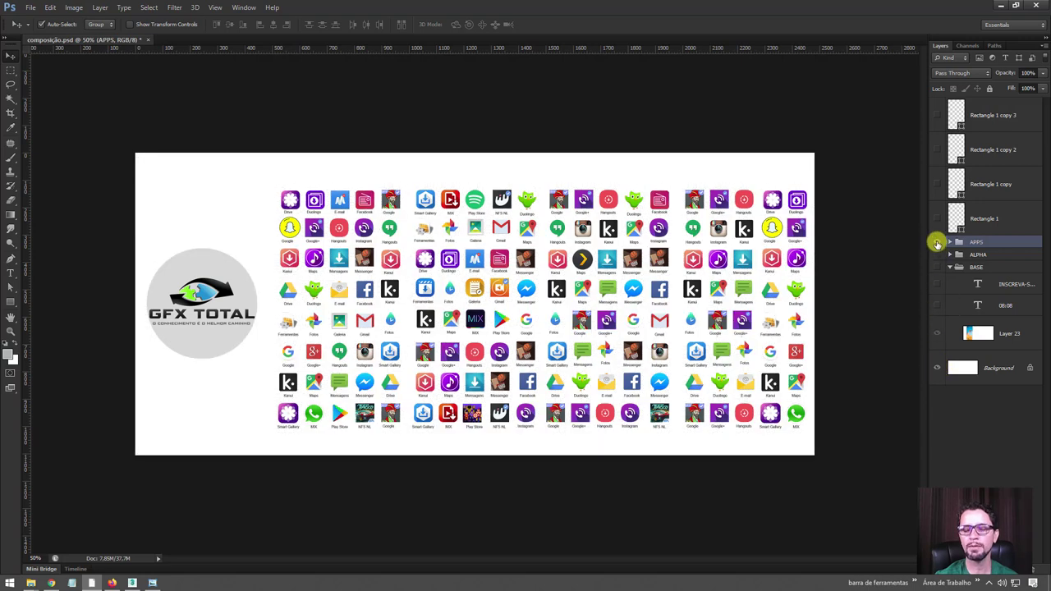
- Hide the APPS, ALPHA and BASE groups, then show only the BASE wallpaper
{"action": "left_click", "coordinate": [937, 266]}
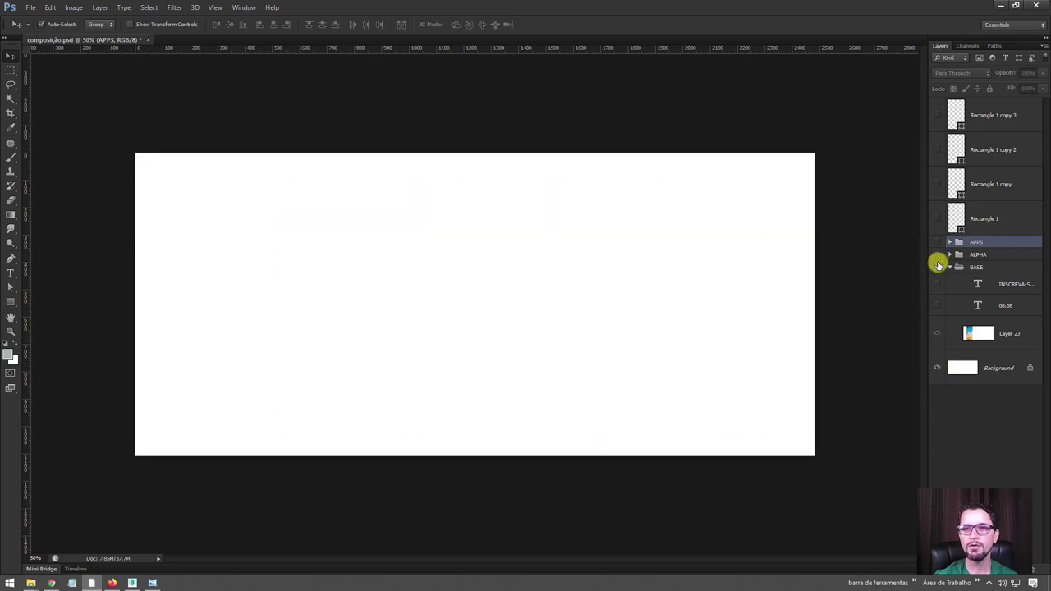
{"action": "left_click", "coordinate": [935, 249]}
{"action": "left_click", "coordinate": [936, 242]}
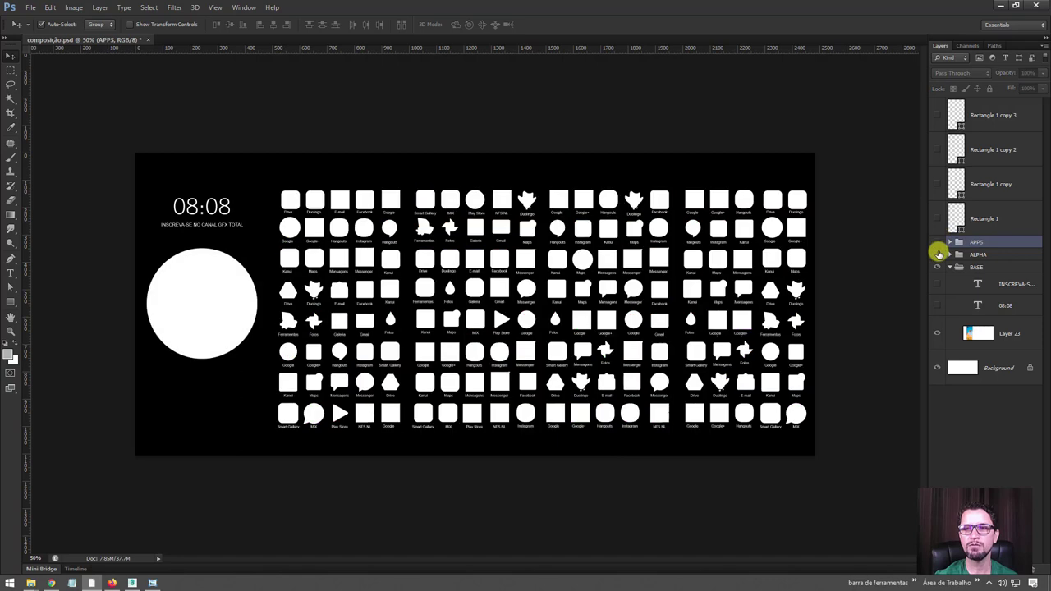
{"action": "left_click", "coordinate": [936, 254]}
{"action": "left_click", "coordinate": [936, 267]}
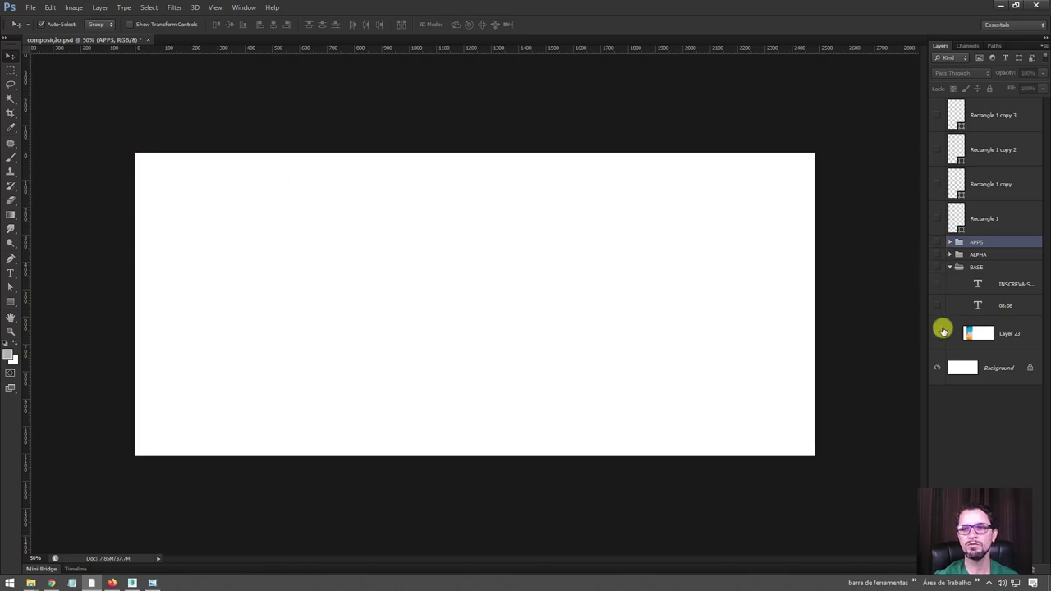
{"action": "left_click", "coordinate": [937, 333]}
- Crop the canvas to the marquee-selected phone wallpaper area
{"action": "left_click", "coordinate": [10, 70]}
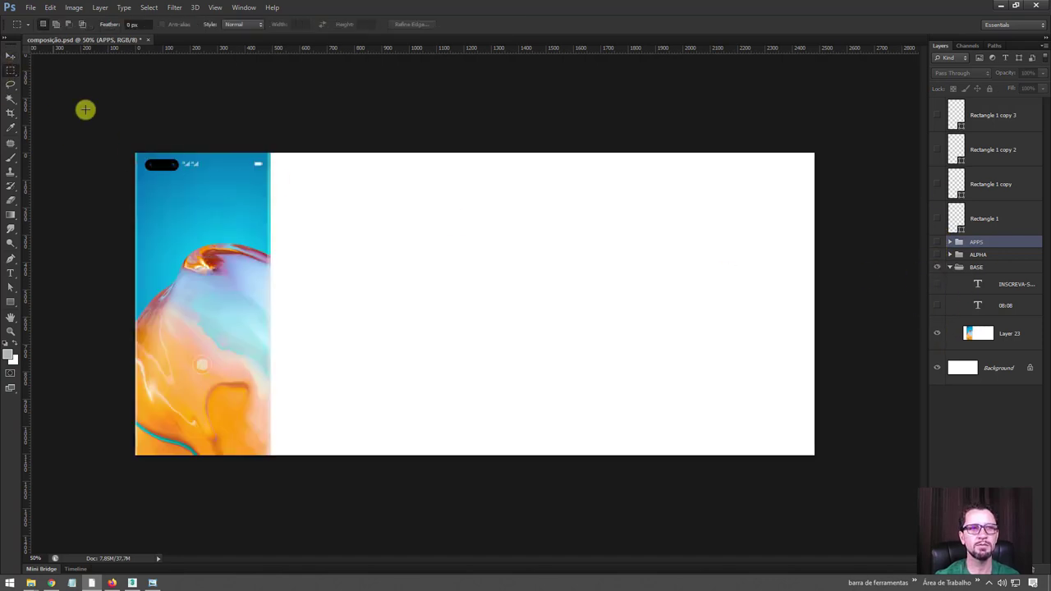
{"action": "left_click_drag", "start_coordinate": [136, 154], "coordinate": [270, 507]}
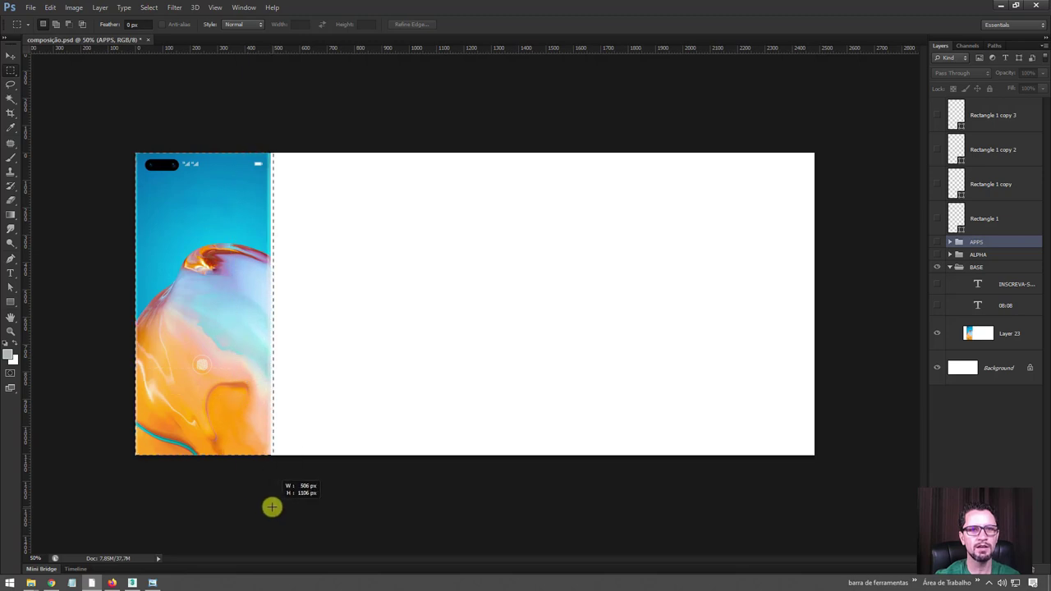
{"action": "key", "text": "c"}
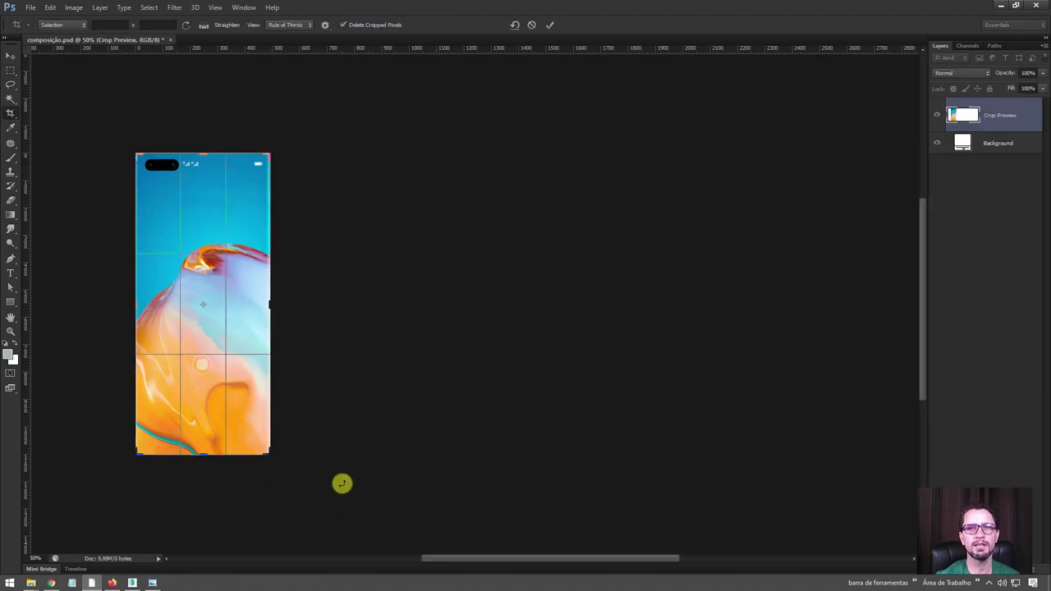
{"action": "left_click", "coordinate": [18, 58]}
{"action": "left_click", "coordinate": [496, 218]}
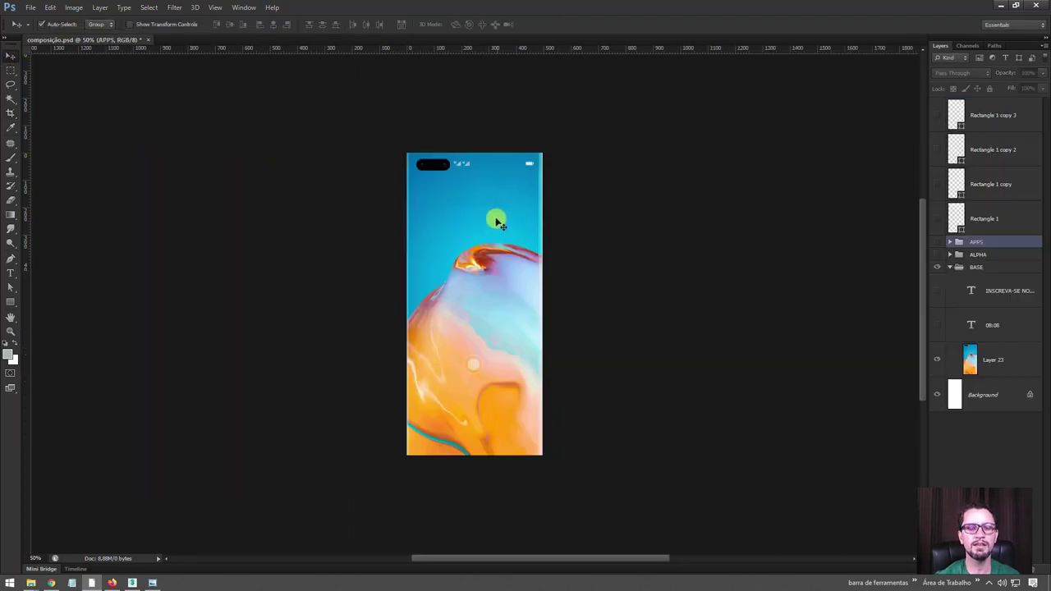
- Save the cropped wallpaper as JPEG over display.jpg, then undo the crop
{"action": "key", "text": "ctrl+shift+s"}
{"action": "left_click", "coordinate": [556, 298]}
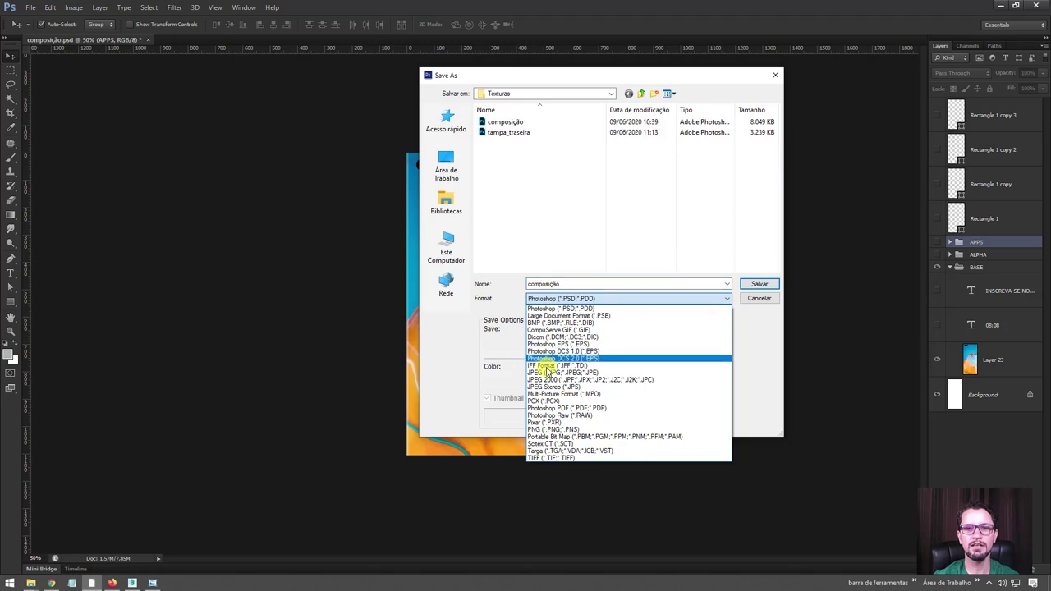
{"action": "left_click", "coordinate": [544, 374]}
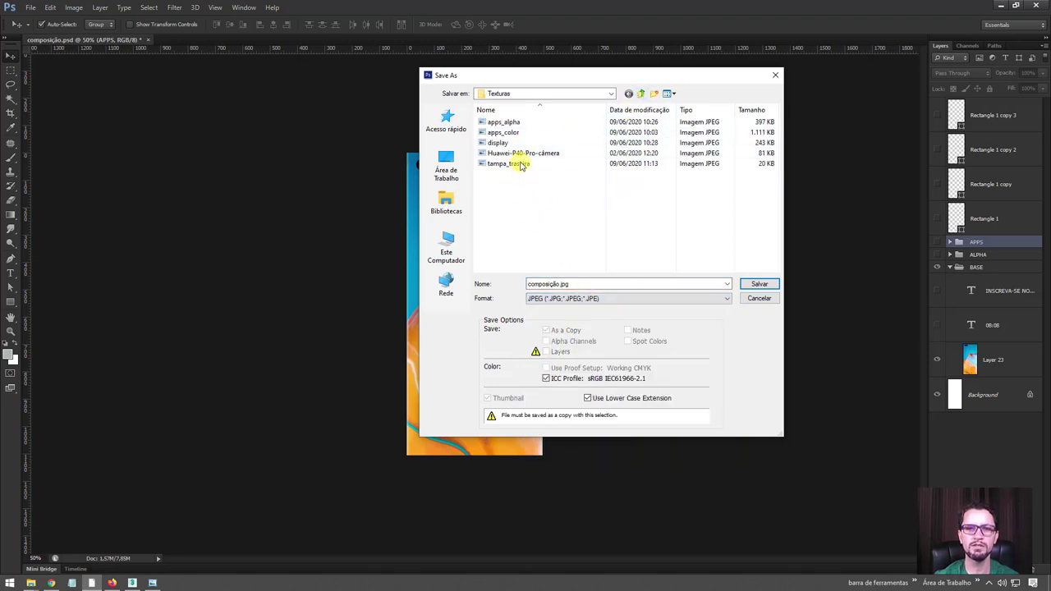
{"action": "left_click", "coordinate": [502, 143]}
{"action": "left_click", "coordinate": [754, 285]}
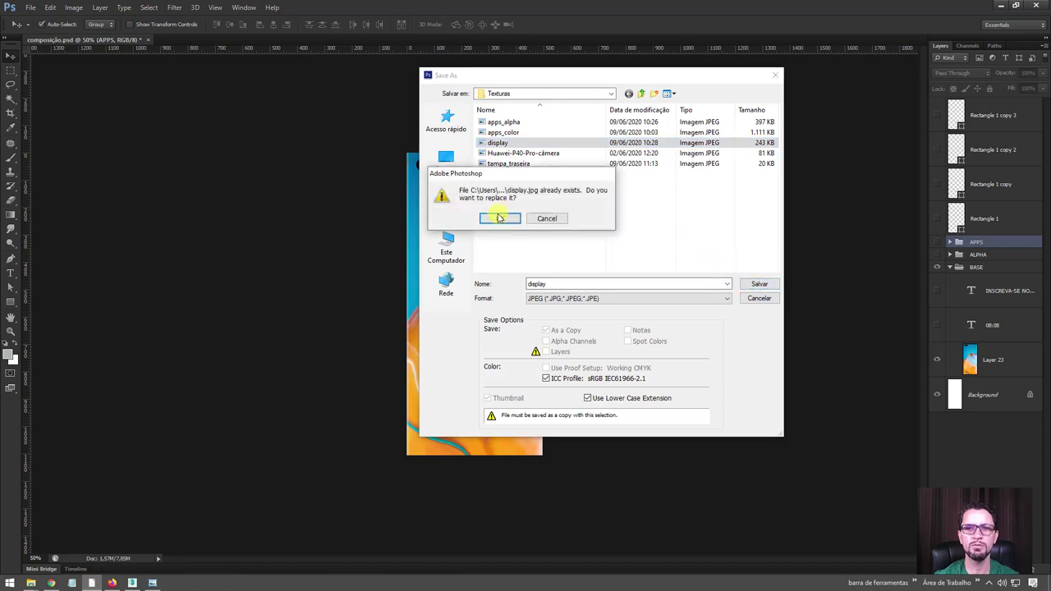
{"action": "left_click", "coordinate": [500, 216]}
{"action": "left_click", "coordinate": [563, 153]}
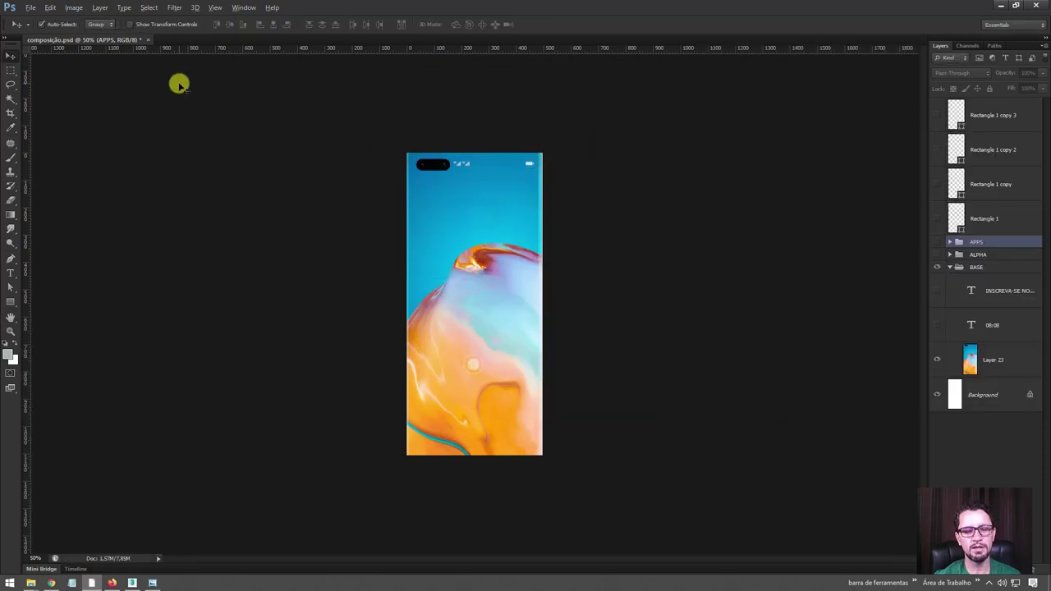
{"action": "key", "text": "ctrl+z"}
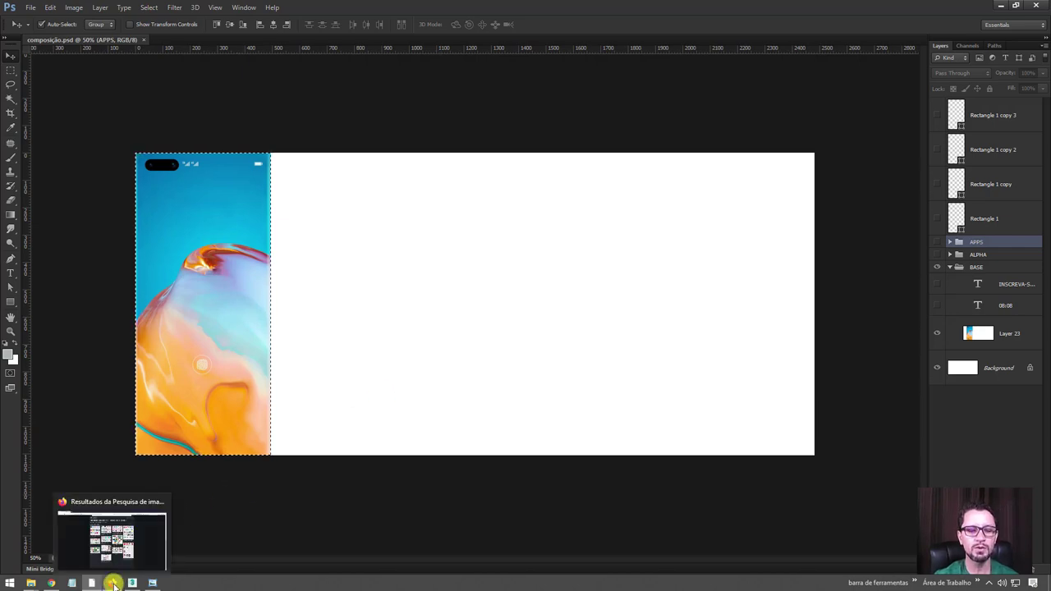
{"action": "left_click", "coordinate": [112, 583]}
{"action": "scroll", "coordinate": [127, 164], "scroll_direction": "up", "scroll_amount": 3}
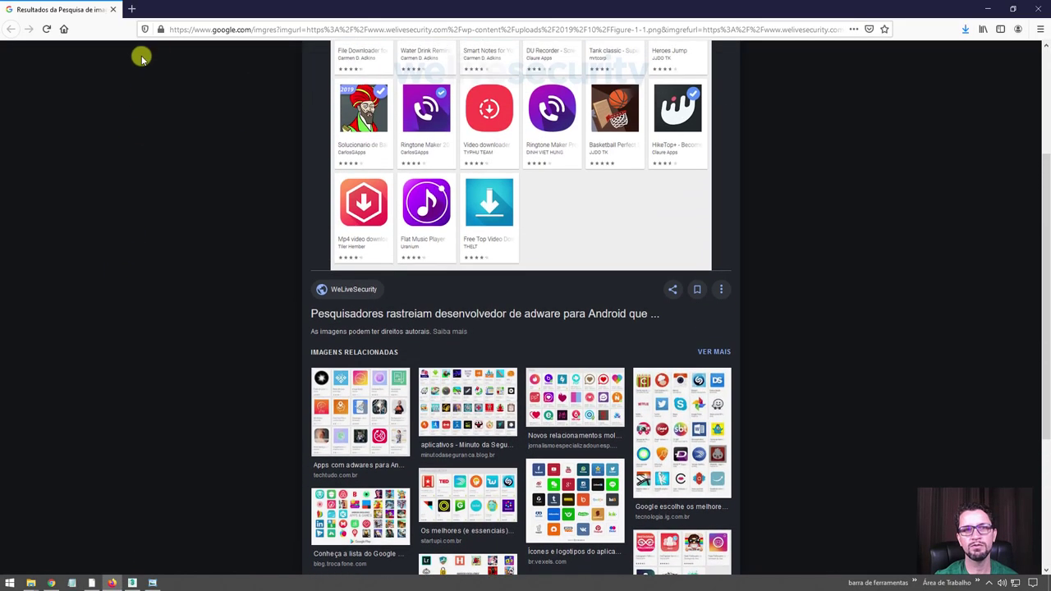
{"action": "scroll", "coordinate": [224, 229], "scroll_direction": "up", "scroll_amount": 2}
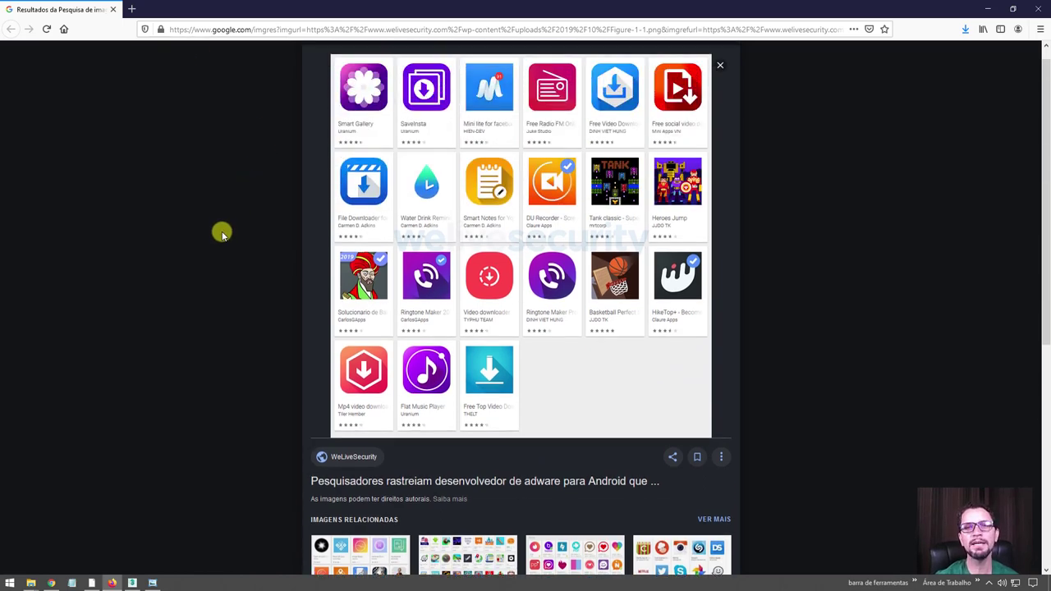
{"action": "scroll", "coordinate": [222, 260], "scroll_direction": "down", "scroll_amount": 5}
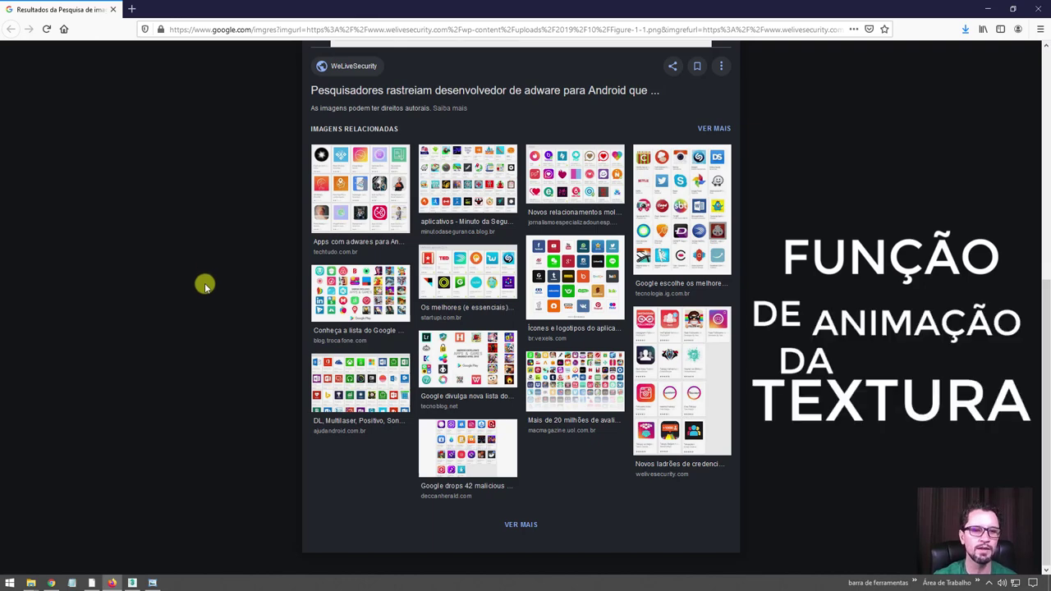
{"action": "left_click", "coordinate": [90, 583]}
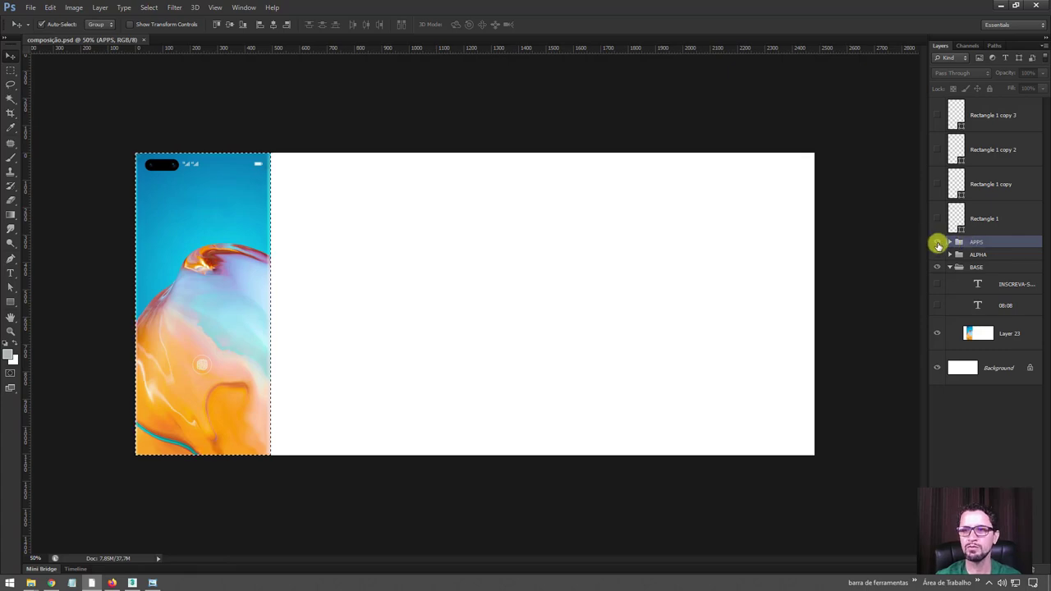
- Show the APPS and ALPHA groups again, zoom into the app icons, then minimize Photoshop
{"action": "left_click_drag", "start_coordinate": [938, 242], "coordinate": [938, 255]}
{"action": "key", "text": "z"}
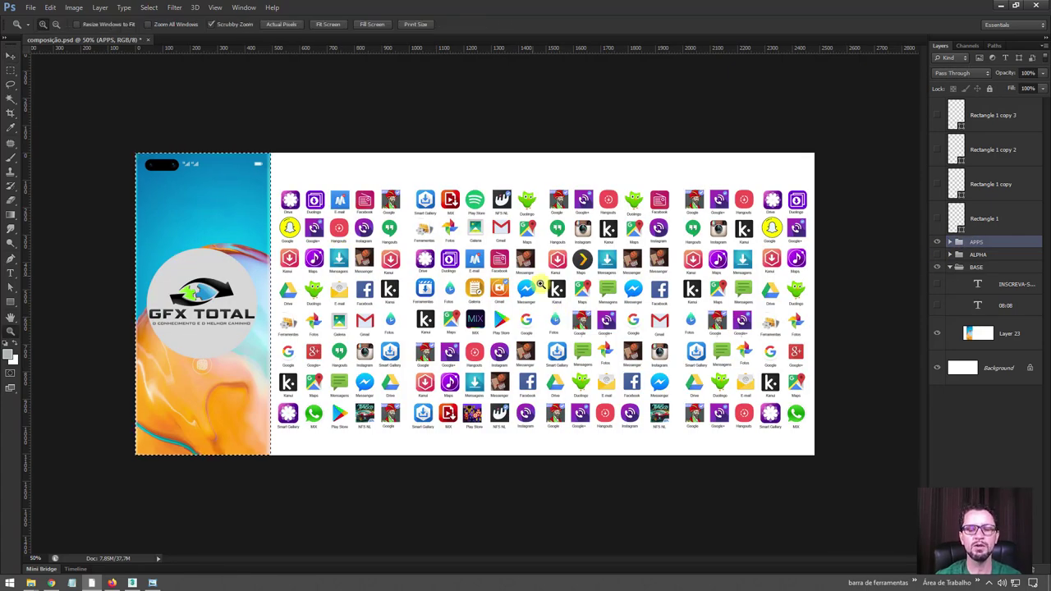
{"action": "left_click_drag", "start_coordinate": [540, 284], "coordinate": [550, 294]}
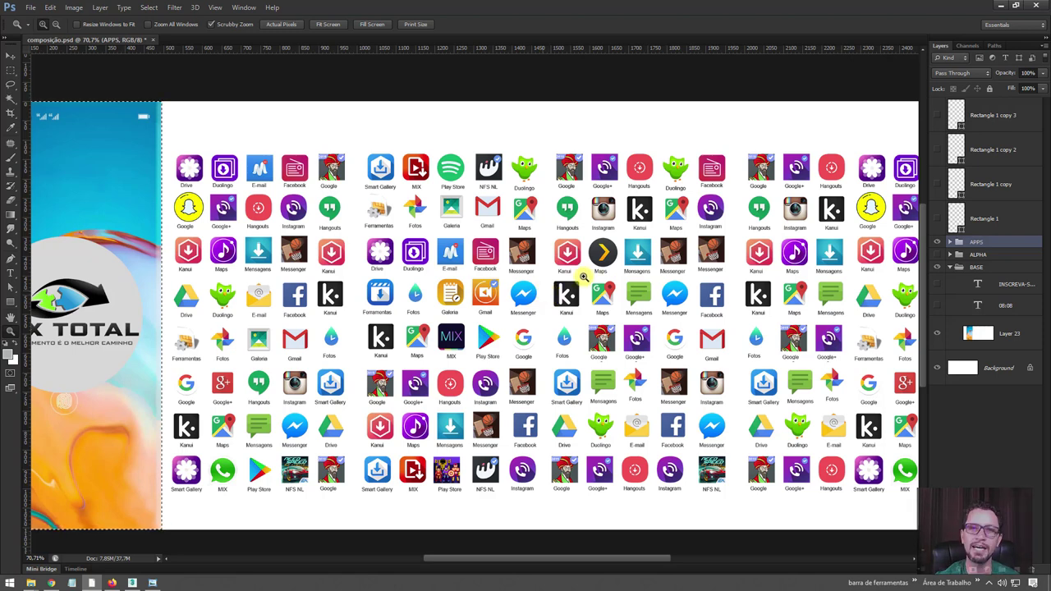
{"action": "left_click", "coordinate": [997, 6]}
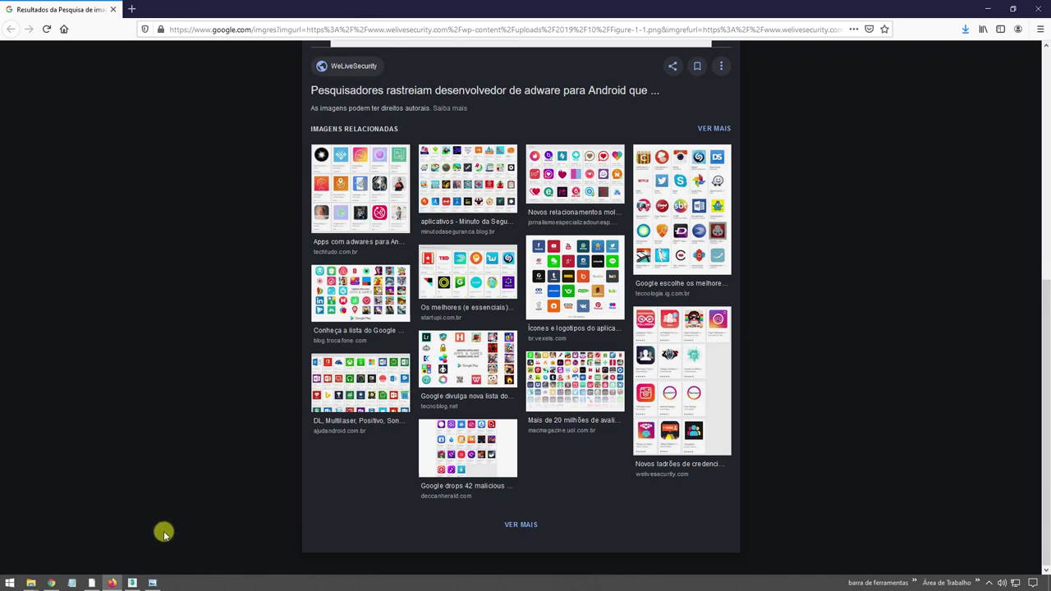
- Go to the arquivos 3ds max folder and drag P40 Object into the Perspective viewport
{"action": "left_click", "coordinate": [131, 582]}
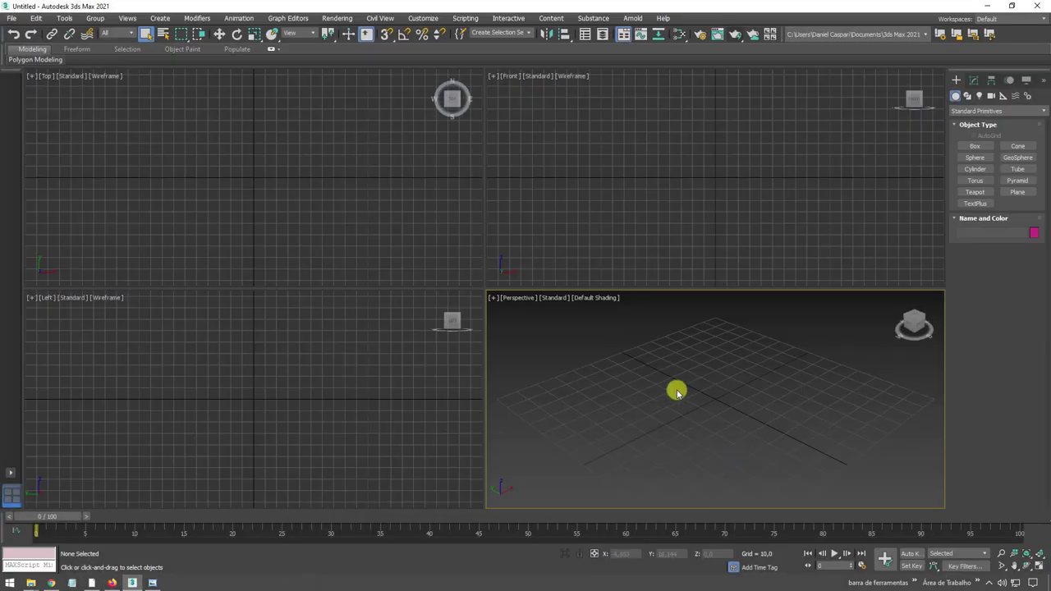
{"action": "left_click", "coordinate": [31, 583]}
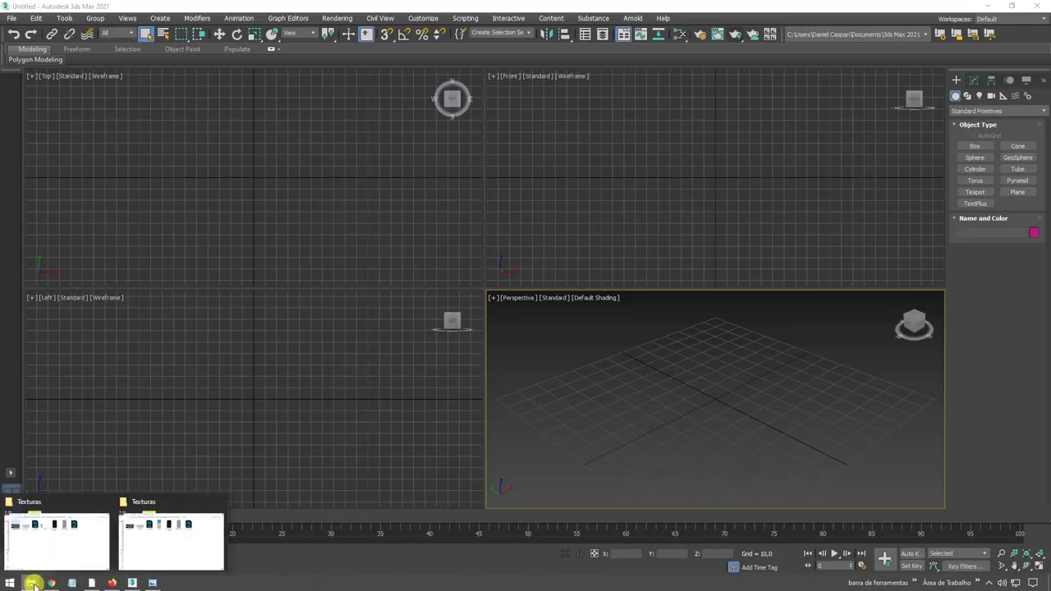
{"action": "left_click", "coordinate": [148, 538]}
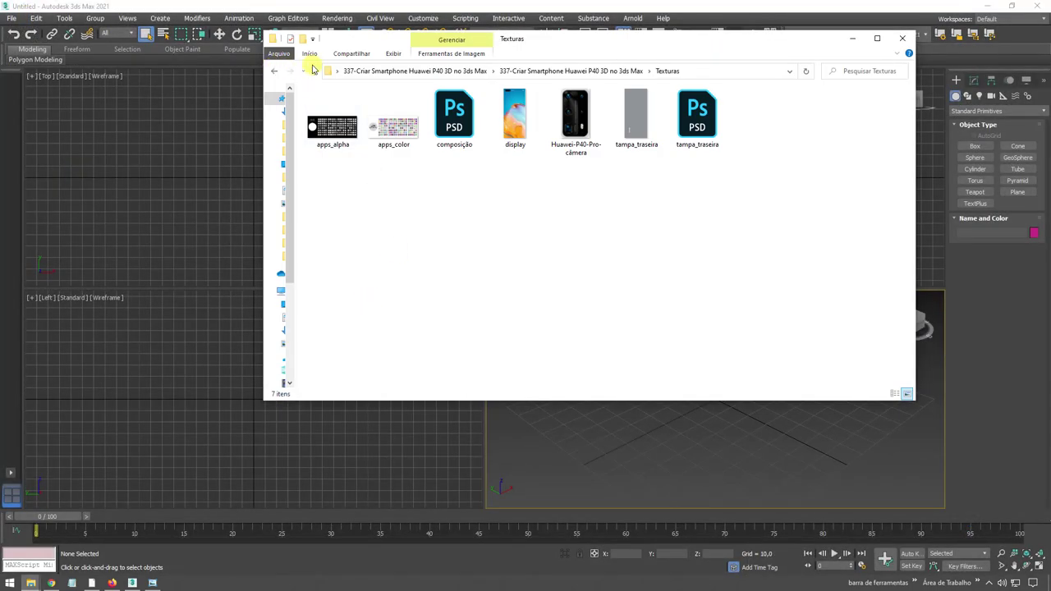
{"action": "left_click", "coordinate": [276, 71]}
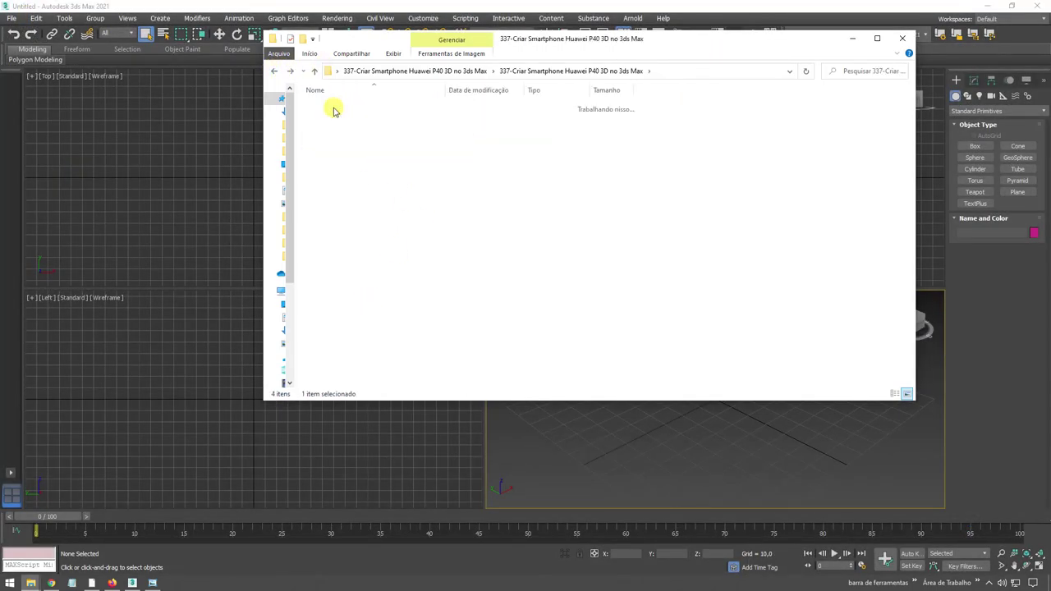
{"action": "double_click", "coordinate": [333, 110]}
{"action": "left_click_drag", "start_coordinate": [659, 45], "coordinate": [389, 63]}
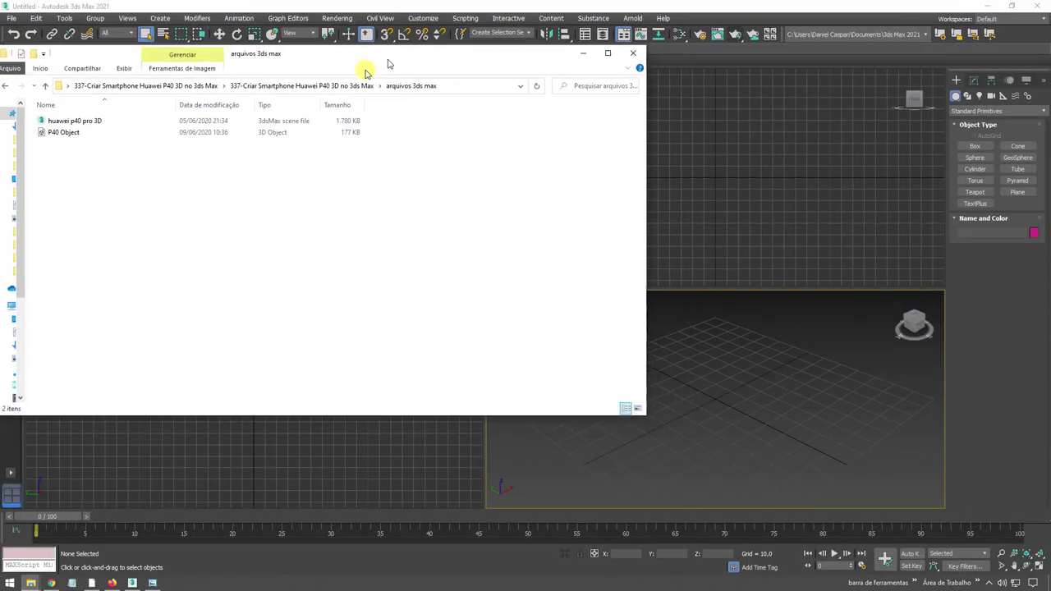
{"action": "left_click_drag", "start_coordinate": [74, 131], "coordinate": [717, 395]}
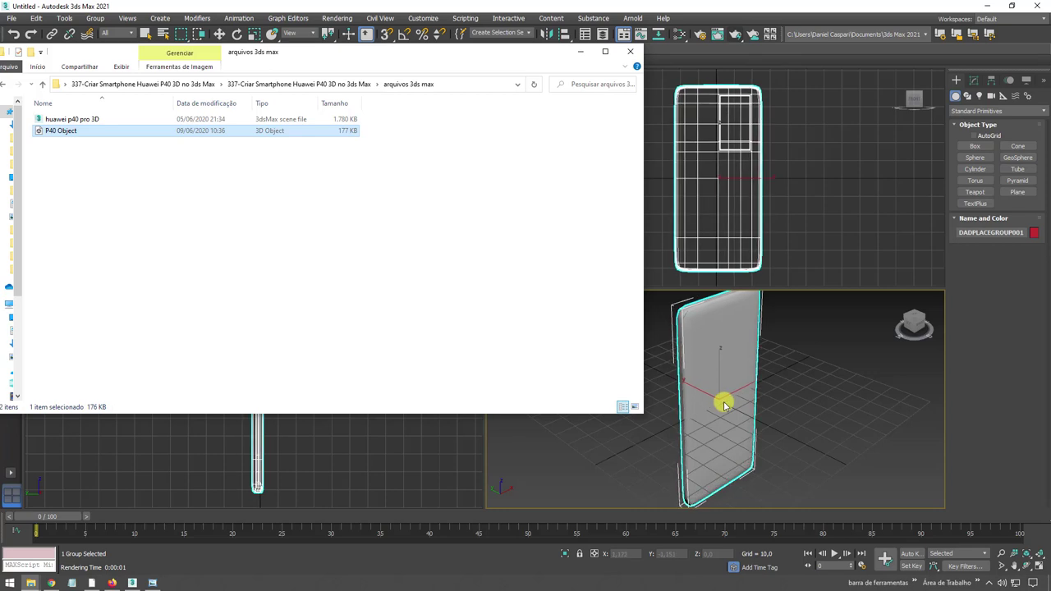
- Place the imported phone model and move it up above the grid
{"action": "left_click", "coordinate": [724, 404]}
{"action": "scroll", "coordinate": [674, 376], "scroll_direction": "down", "scroll_amount": 2}
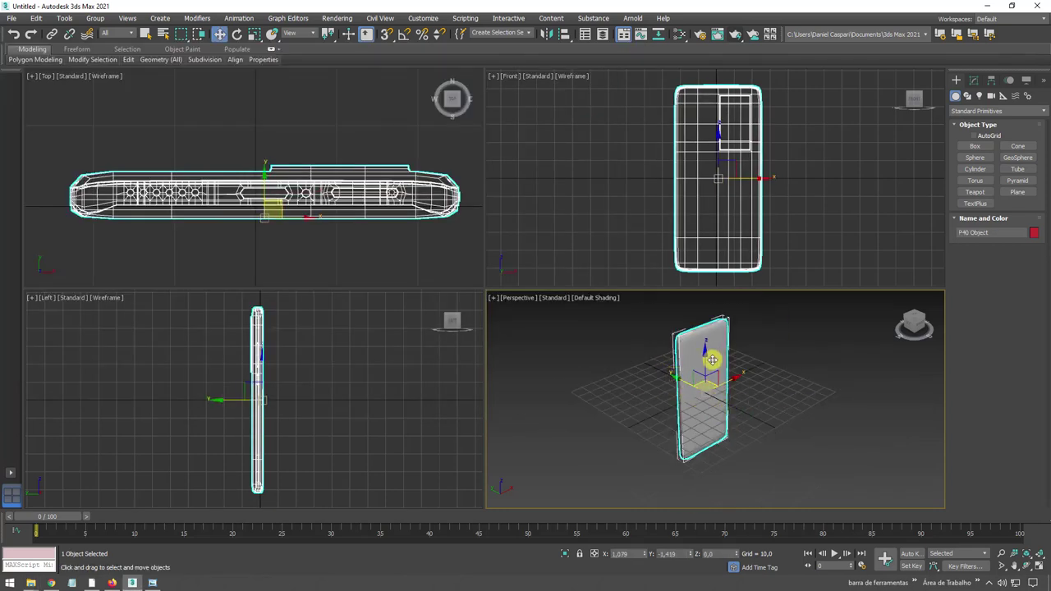
{"action": "mouse_move", "coordinate": [712, 359]}
{"action": "left_mouse_down"}
{"action": "mouse_move", "coordinate": [758, 321]}
{"action": "mouse_move", "coordinate": [756, 340]}
{"action": "left_mouse_up"}
{"action": "middle_click_drag", "start_coordinate": [755, 340], "coordinate": [793, 465]}
{"action": "left_click", "coordinate": [839, 408]}
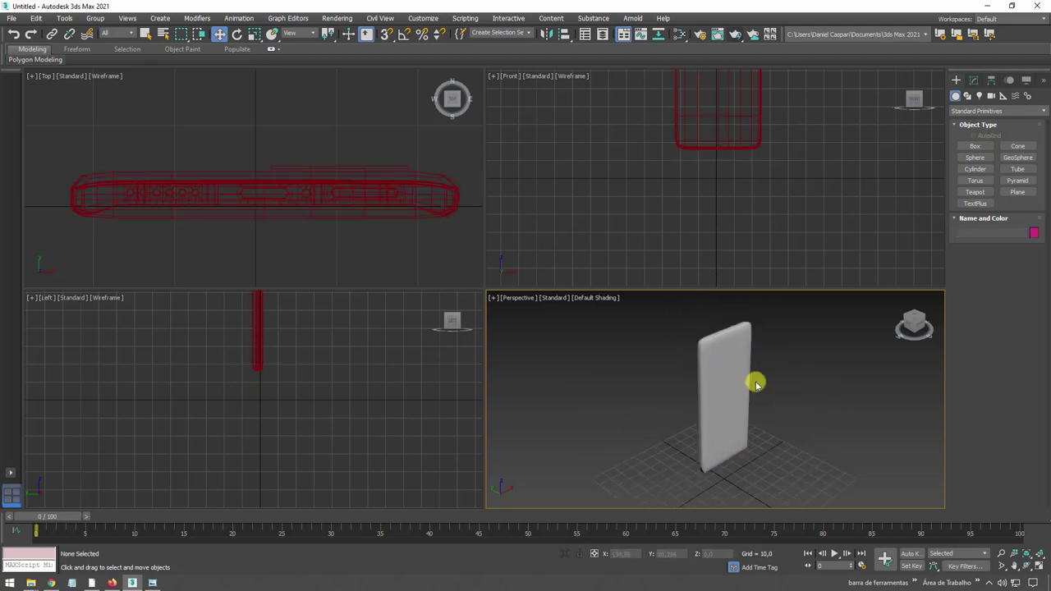
{"action": "left_click", "coordinate": [756, 383]}
{"action": "mouse_move", "coordinate": [706, 386]}
{"action": "left_mouse_down"}
{"action": "mouse_move", "coordinate": [746, 422]}
{"action": "mouse_move", "coordinate": [721, 413]}
{"action": "mouse_move", "coordinate": [648, 301]}
{"action": "left_mouse_up"}
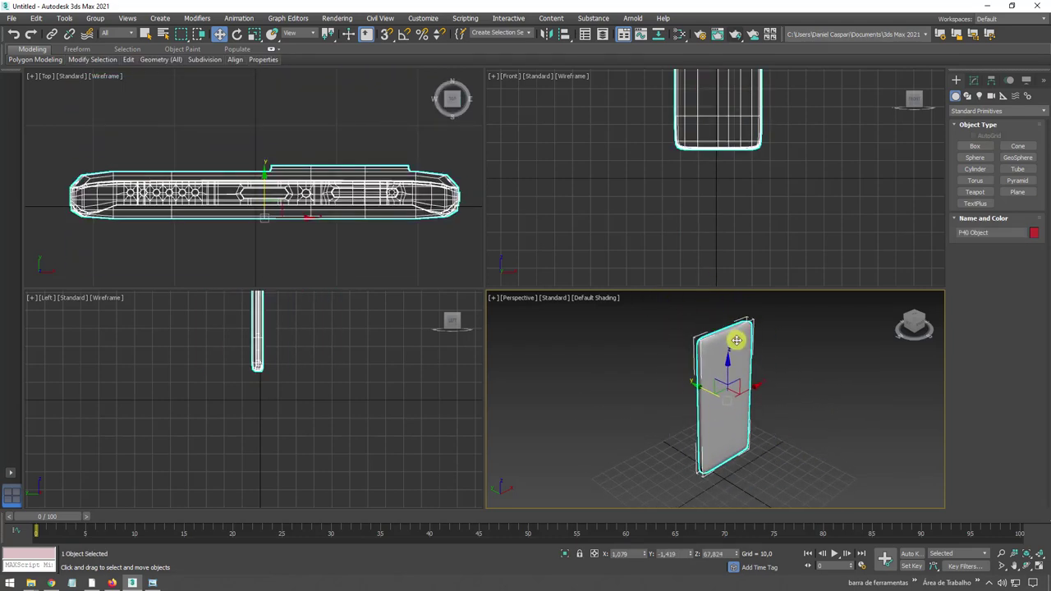
{"action": "middle_click_drag", "start_coordinate": [734, 336], "coordinate": [772, 316], "text": "alt"}
- In Element mode, select the phone's frame element
{"action": "left_click", "coordinate": [974, 79]}
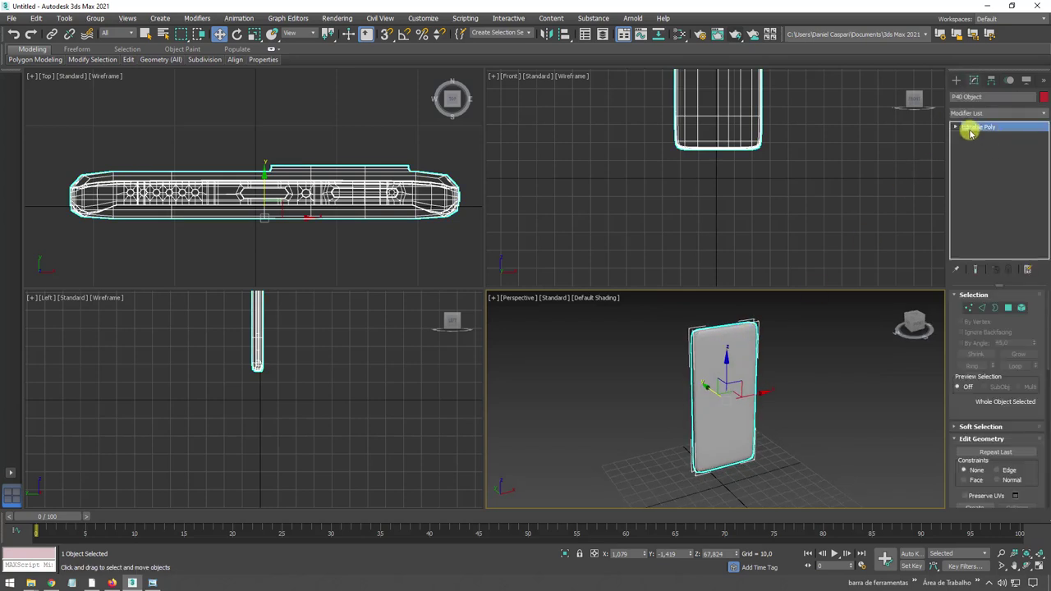
{"action": "key", "text": "1"}
{"action": "left_click", "coordinate": [1021, 308]}
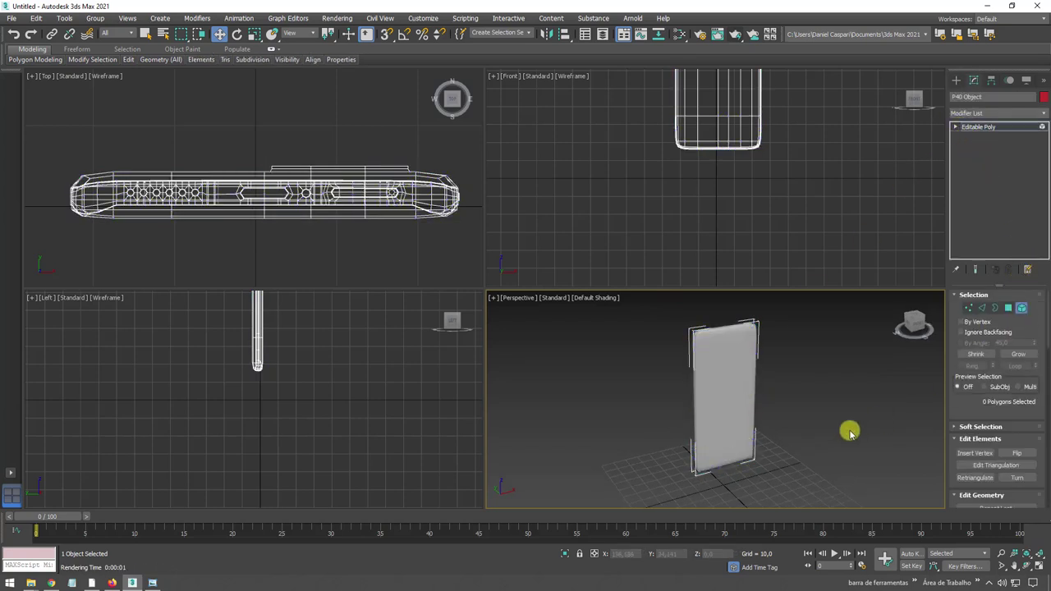
{"action": "left_click", "coordinate": [722, 383]}
{"action": "middle_click_drag", "start_coordinate": [767, 392], "coordinate": [720, 386], "text": "alt"}
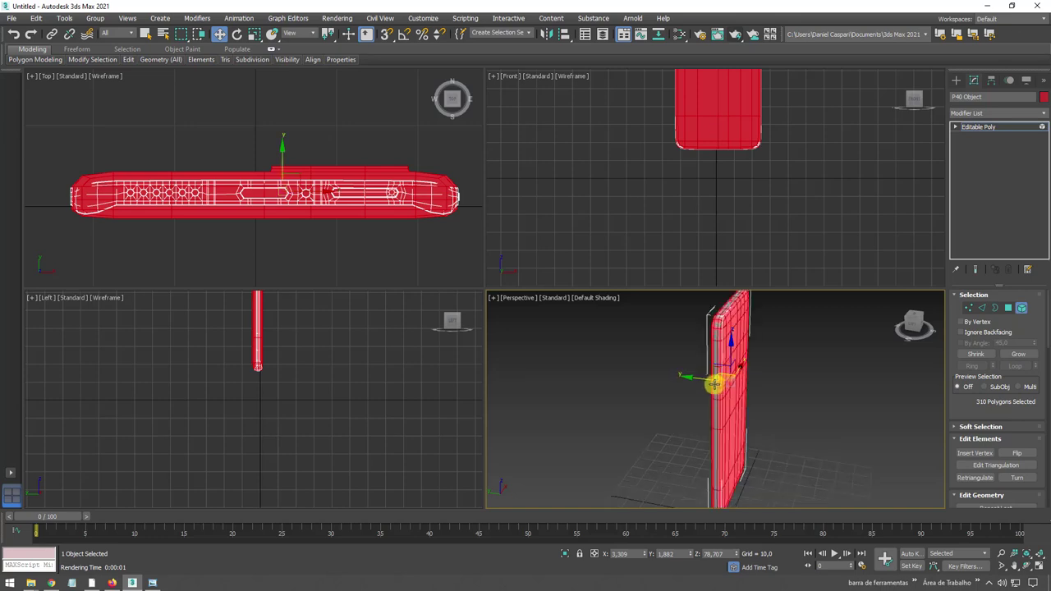
{"action": "left_click_drag", "start_coordinate": [727, 382], "coordinate": [821, 410]}
{"action": "right_click", "coordinate": [821, 410]}
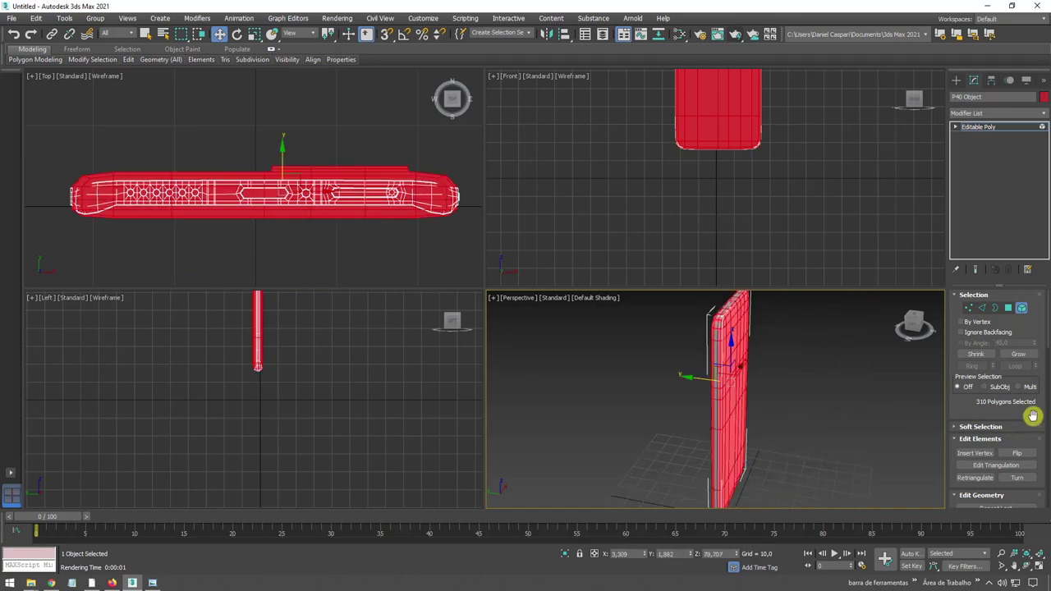
{"action": "left_click_drag", "start_coordinate": [1030, 411], "coordinate": [1032, 328]}
- Detach the frame element into its own object and rename it moldura
{"action": "left_click", "coordinate": [1017, 441]}
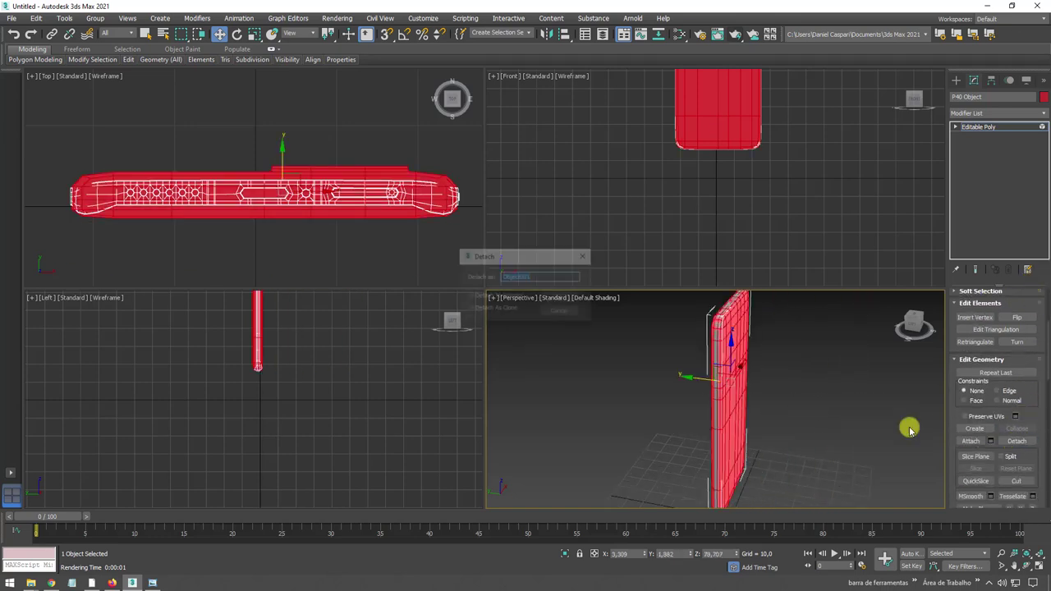
{"action": "left_click", "coordinate": [555, 298]}
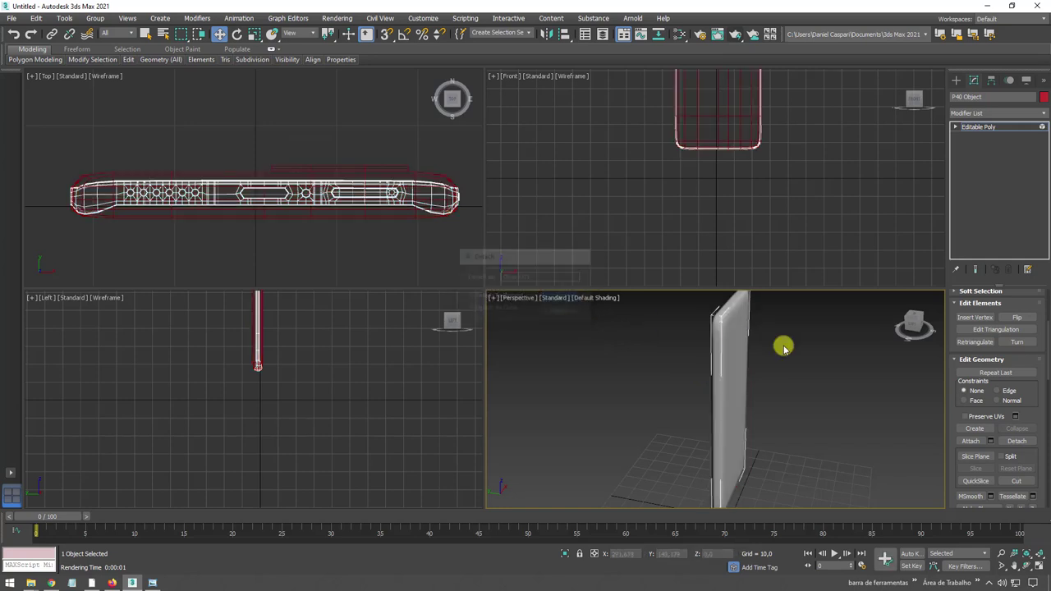
{"action": "left_click", "coordinate": [1001, 127]}
{"action": "mouse_move", "coordinate": [707, 404]}
{"action": "left_mouse_down"}
{"action": "mouse_move", "coordinate": [826, 411]}
{"action": "mouse_move", "coordinate": [715, 371]}
{"action": "left_mouse_up"}
{"action": "mouse_move", "coordinate": [715, 370]}
{"action": "middle_mouse_down", "text": "alt"}
{"action": "mouse_move", "coordinate": [814, 390]}
{"action": "mouse_move", "coordinate": [862, 326]}
{"action": "middle_mouse_up", "text": "alt"}
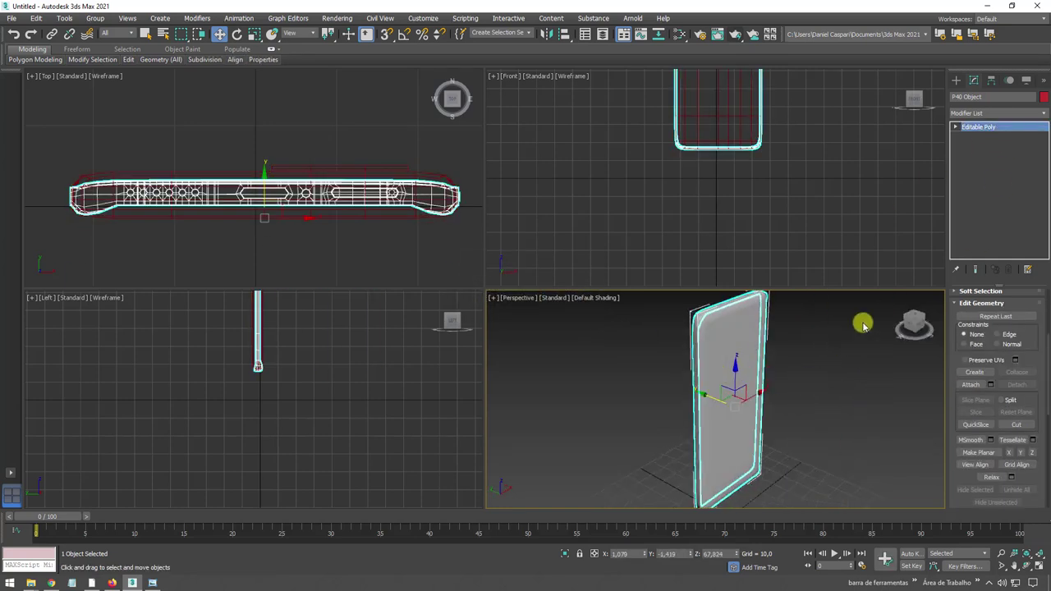
{"action": "left_click", "coordinate": [990, 98]}
{"action": "type", "text": "moldura"}
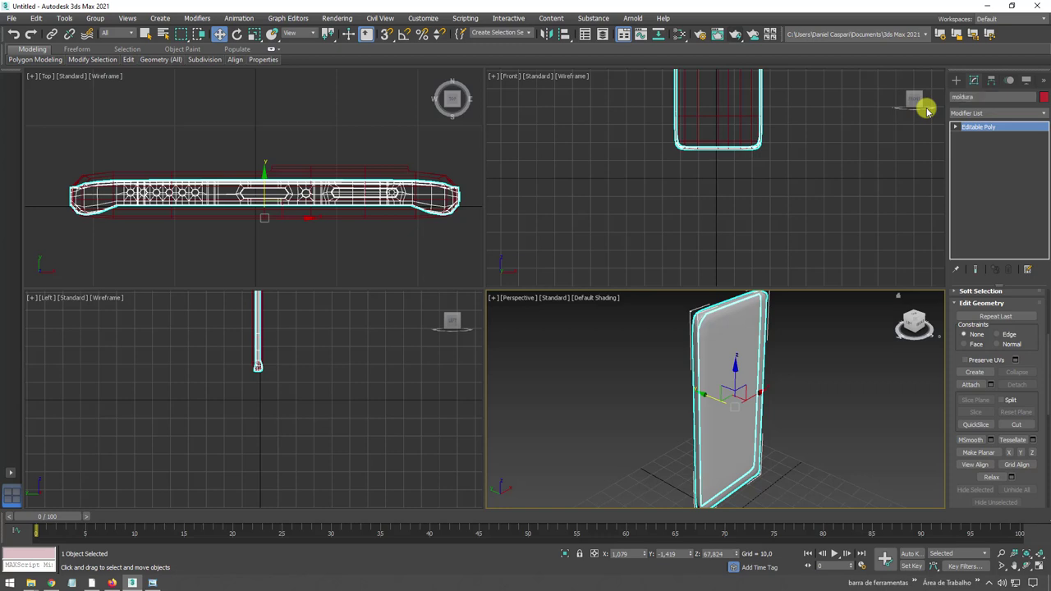
- Select the remaining phone object, name it display, and turn on edged faces with F4
{"action": "left_click", "coordinate": [872, 257]}
{"action": "left_click_drag", "start_coordinate": [992, 96], "coordinate": [886, 97]}
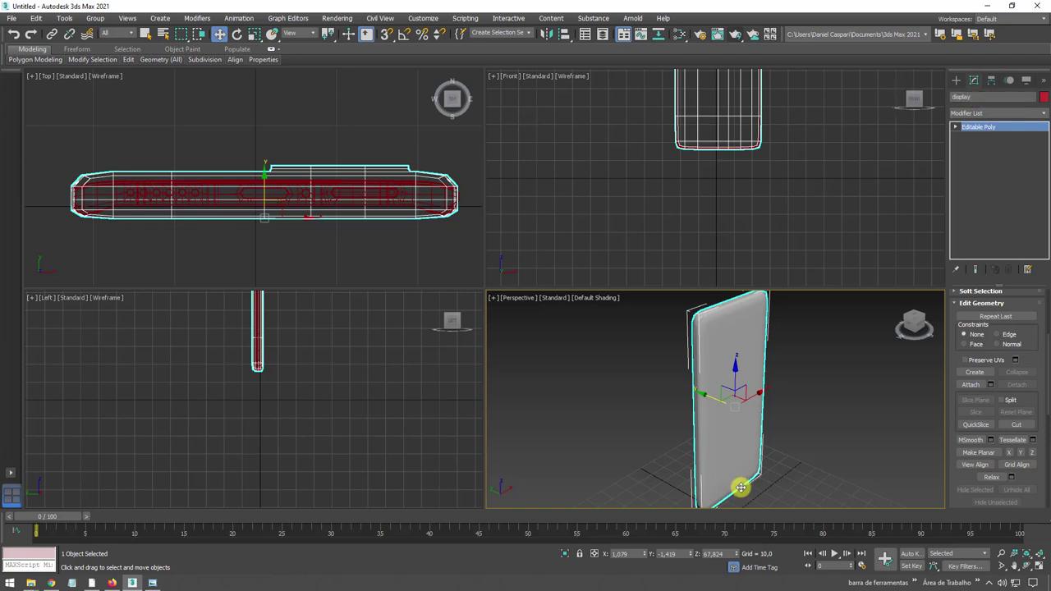
{"action": "scroll", "coordinate": [380, 160], "scroll_direction": "down", "scroll_amount": 2}
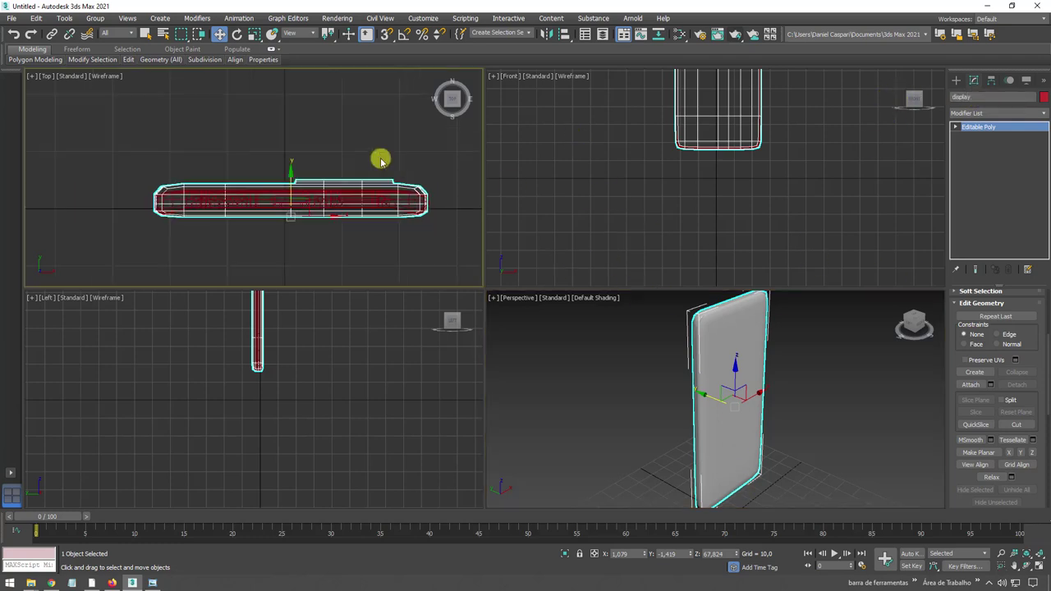
{"action": "scroll", "coordinate": [380, 160], "scroll_direction": "down", "scroll_amount": 2}
{"action": "mouse_move", "coordinate": [624, 345]}
{"action": "middle_mouse_down", "text": "alt"}
{"action": "mouse_move", "coordinate": [668, 368]}
{"action": "mouse_move", "coordinate": [746, 355]}
{"action": "middle_mouse_up", "text": "alt"}
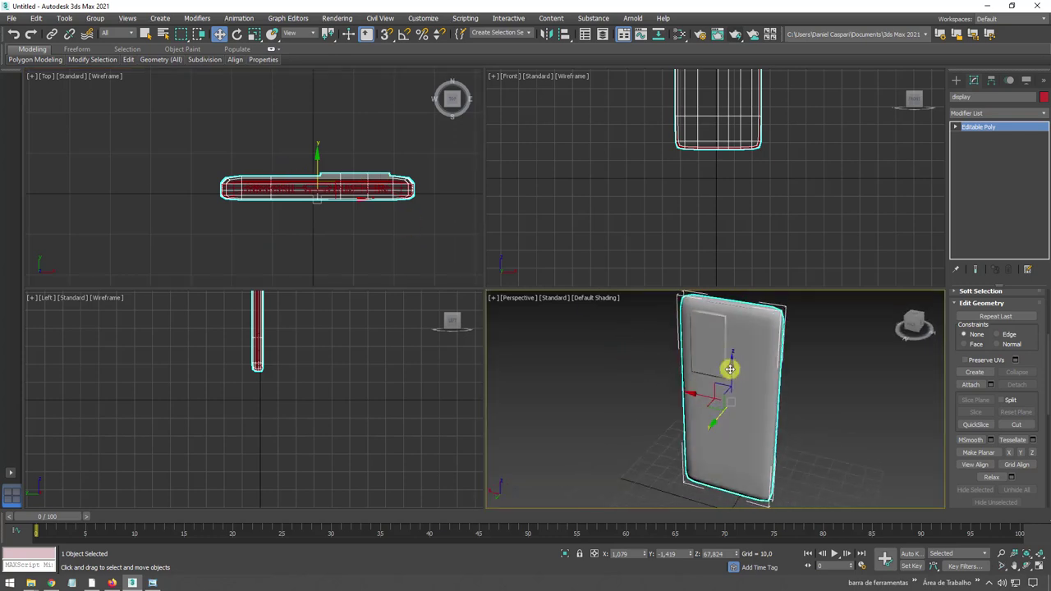
{"action": "key", "text": "F4"}
{"action": "scroll", "coordinate": [789, 392], "scroll_direction": "up", "scroll_amount": 3}
{"action": "scroll", "coordinate": [805, 396], "scroll_direction": "down", "scroll_amount": 5}
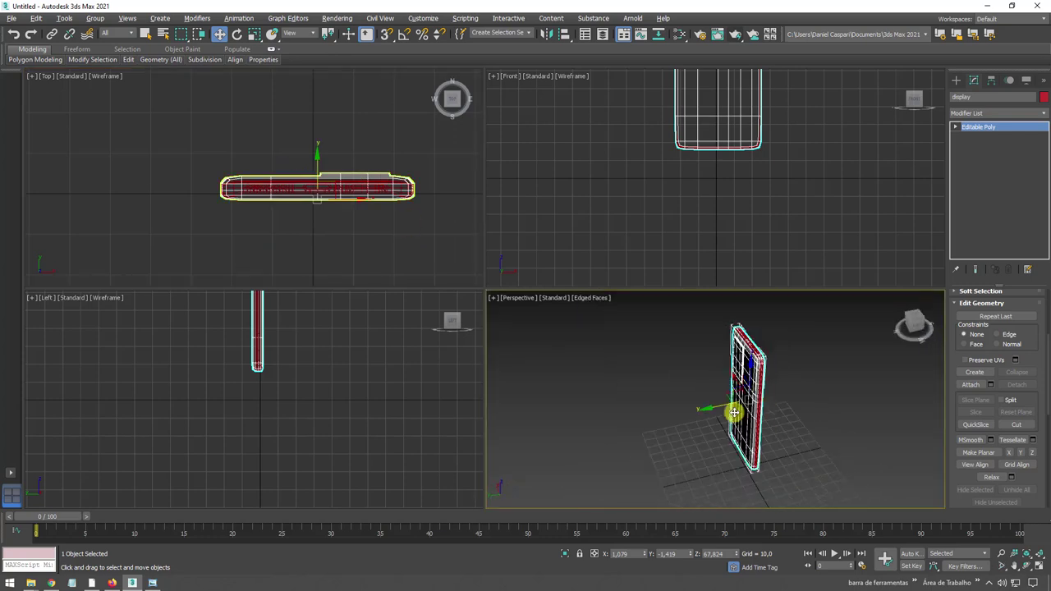
{"action": "left_click_drag", "start_coordinate": [730, 408], "coordinate": [668, 421], "text": "shift"}
{"action": "right_click", "coordinate": [668, 420]}
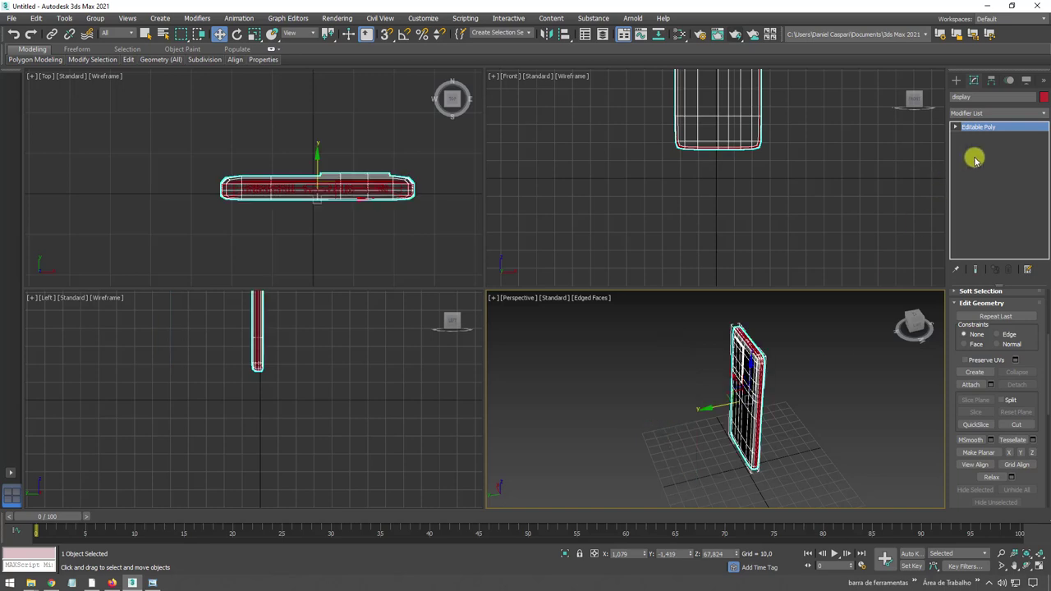
- Select all its polygons in the Top view and detach them as a new object
{"action": "left_click", "coordinate": [956, 128]}
{"action": "left_click", "coordinate": [977, 165]}
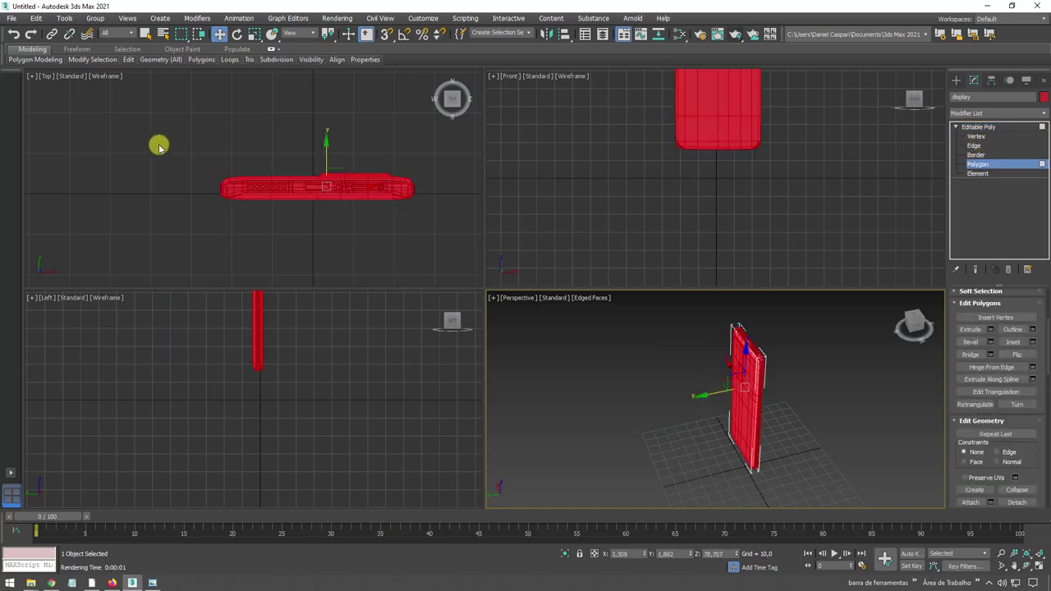
{"action": "mouse_move", "coordinate": [144, 140]}
{"action": "left_mouse_down"}
{"action": "mouse_move", "coordinate": [431, 192]}
{"action": "mouse_move", "coordinate": [472, 186]}
{"action": "left_mouse_up"}
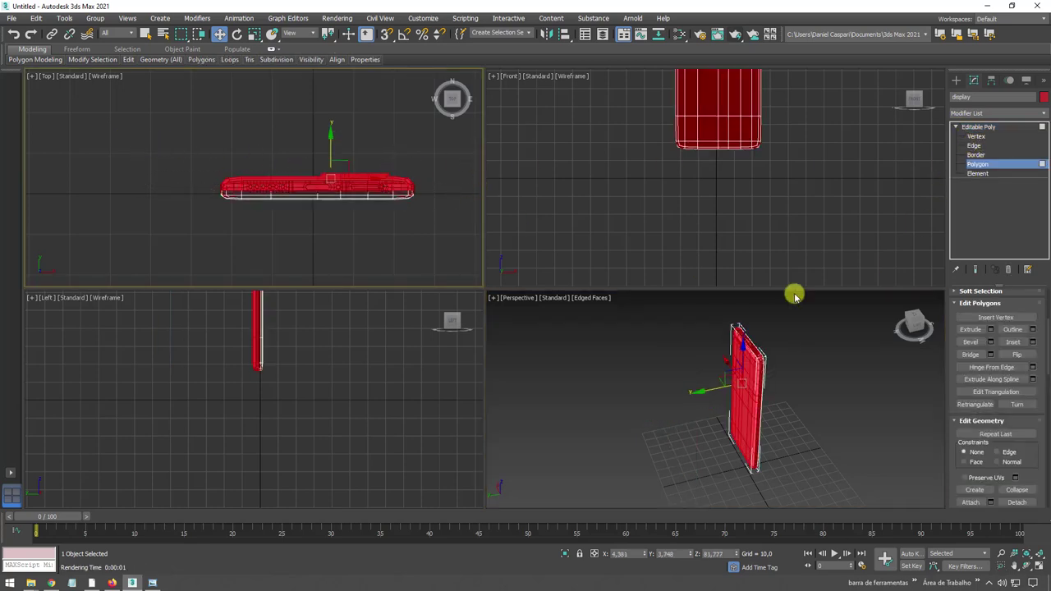
{"action": "left_click_drag", "start_coordinate": [1039, 389], "coordinate": [1032, 263]}
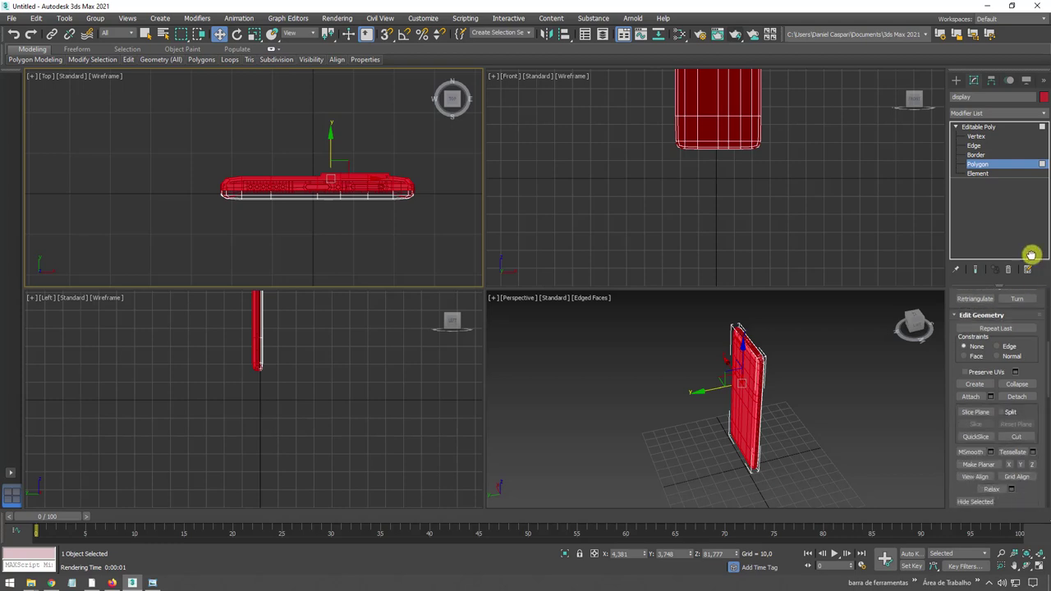
{"action": "left_click", "coordinate": [1016, 363]}
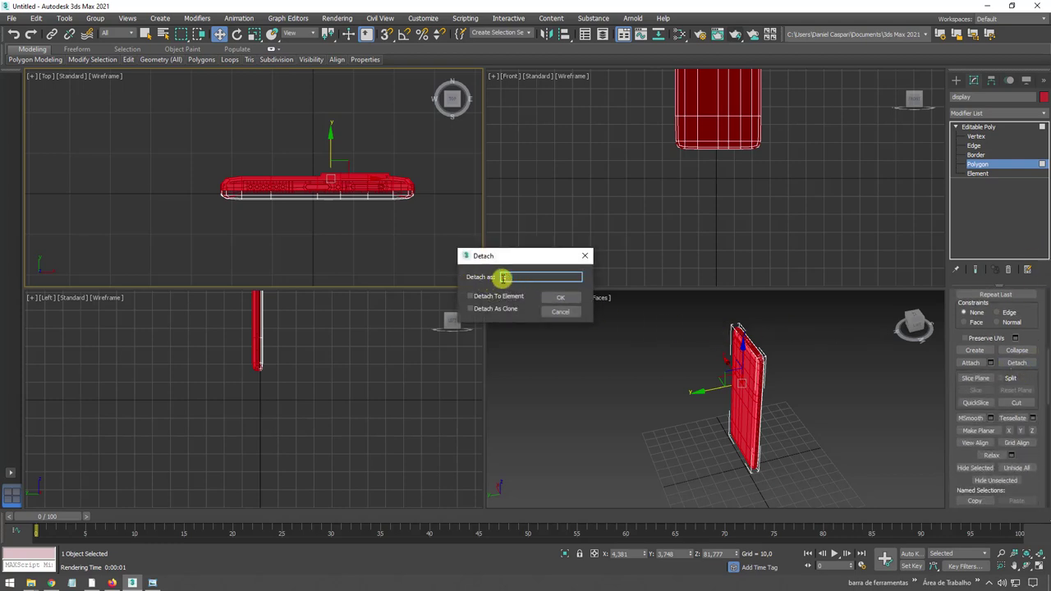
{"action": "type", "text": "tela"}
{"action": "key", "text": "Return"}
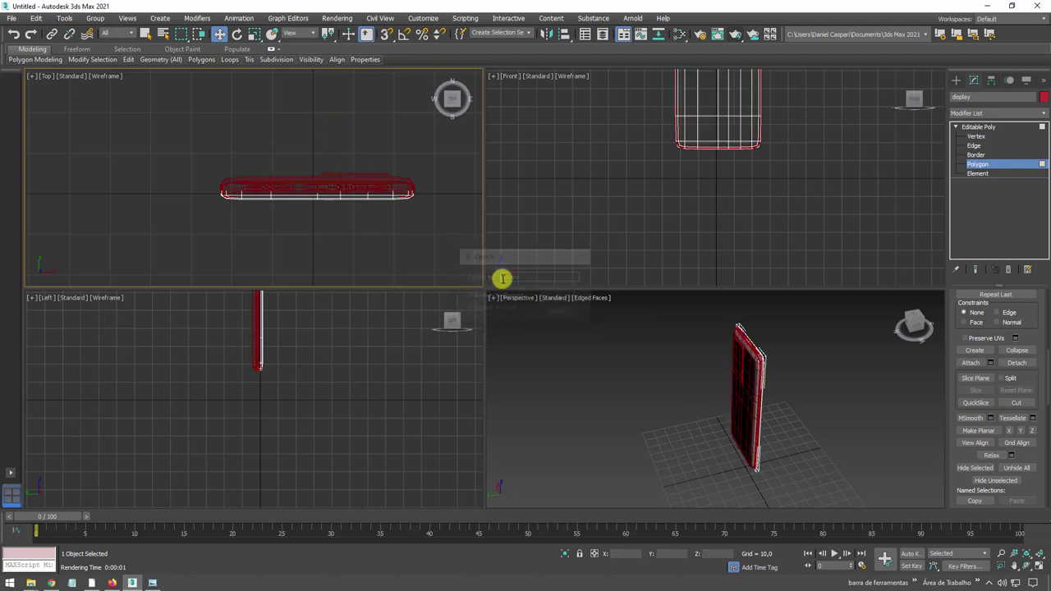
{"action": "left_click", "coordinate": [978, 127]}
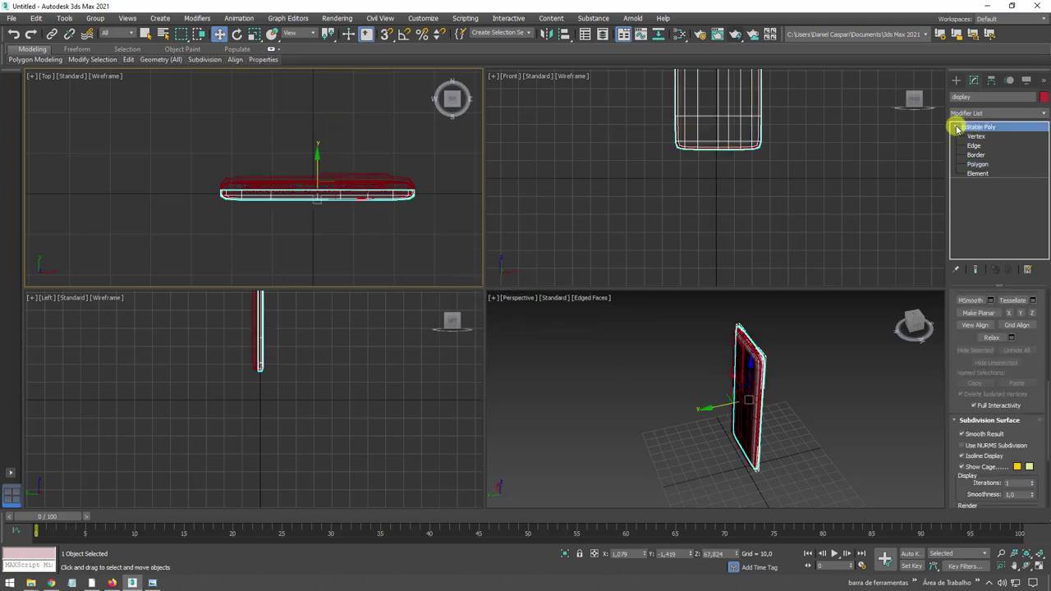
{"action": "middle_click_drag", "start_coordinate": [774, 443], "coordinate": [796, 367], "text": "alt"}
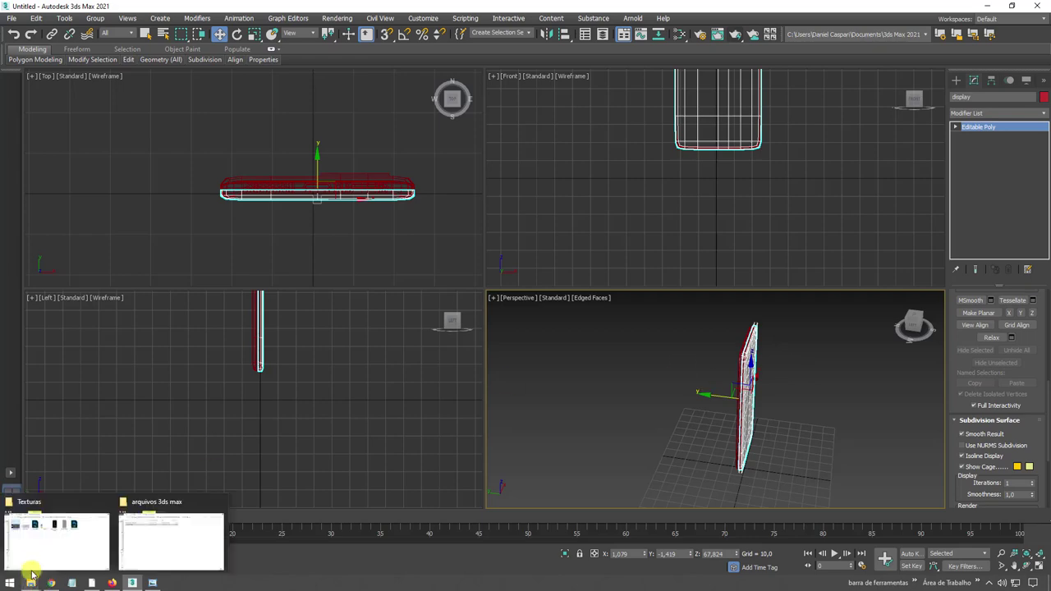
{"action": "mouse_move", "coordinate": [31, 583]}
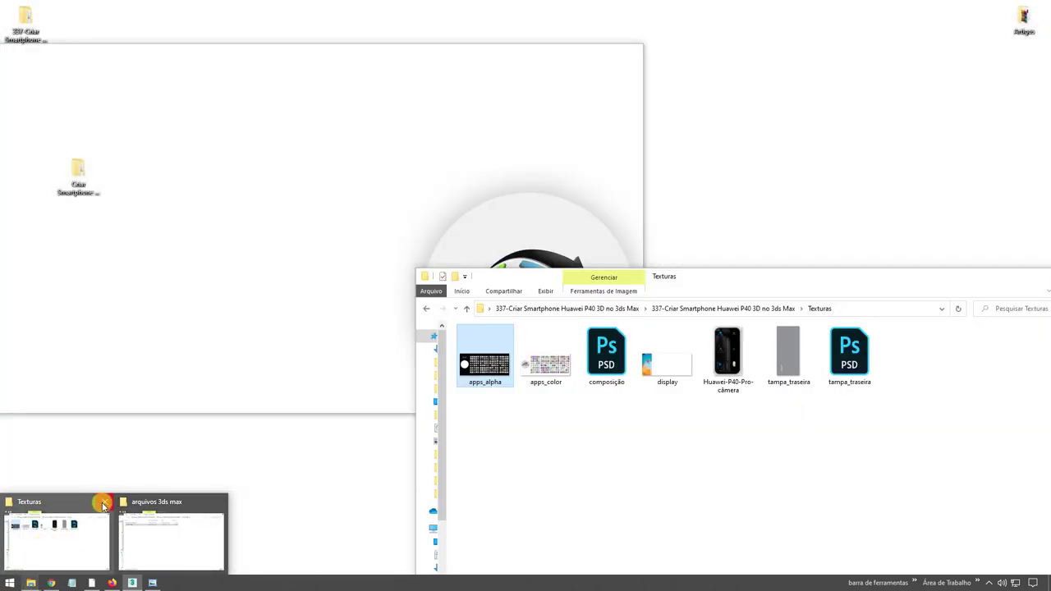
- From the Texturas folder, preview the grey tampa_traseira back-cover image, then select tampa_traseira.psd
{"action": "left_click", "coordinate": [91, 530]}
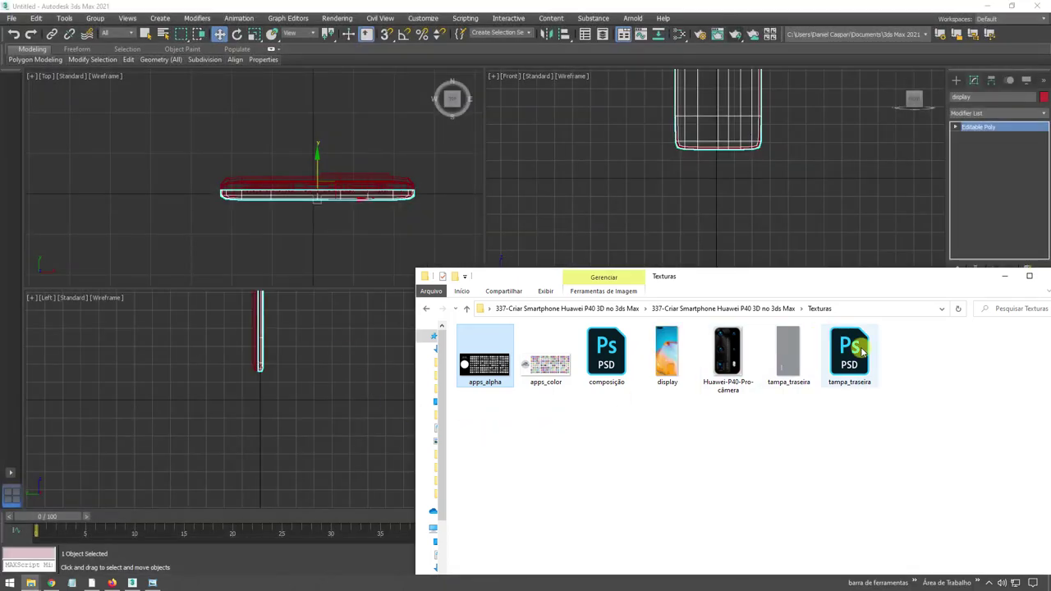
{"action": "left_click", "coordinate": [851, 351]}
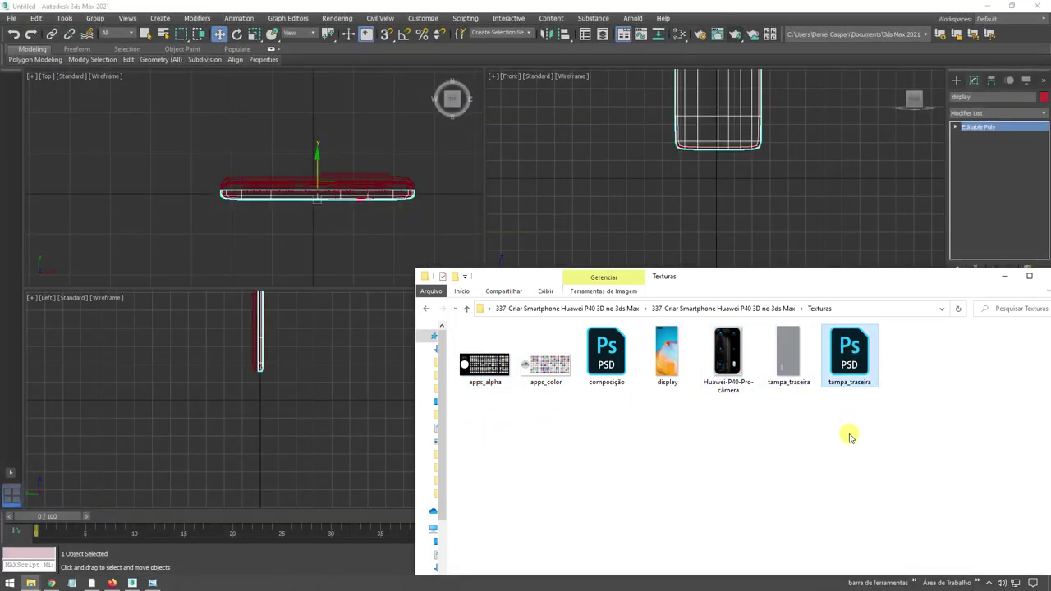
{"action": "left_click", "coordinate": [789, 359]}
{"action": "double_click", "coordinate": [788, 356]}
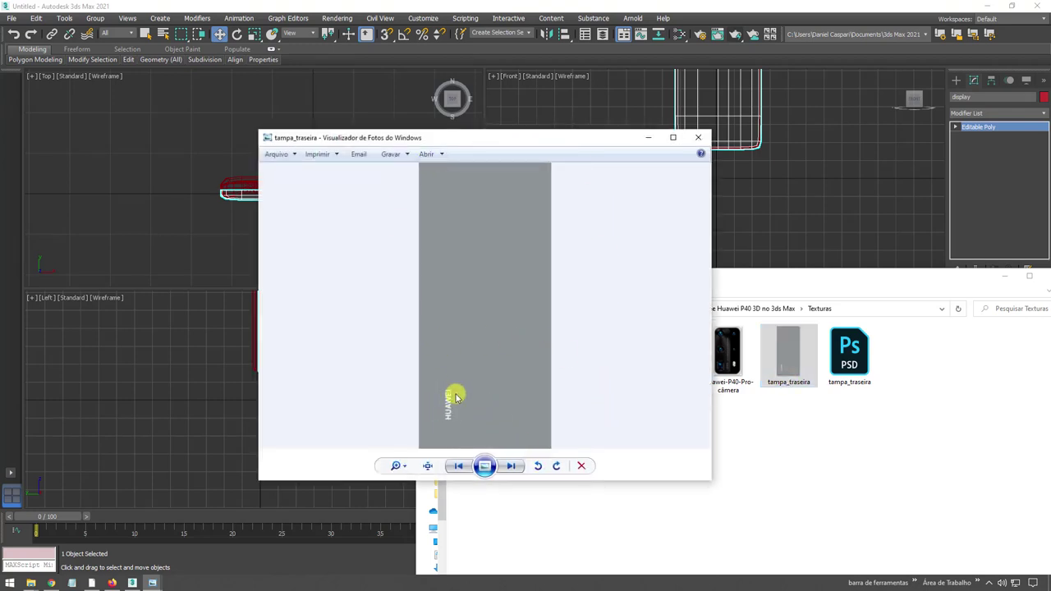
{"action": "left_click", "coordinate": [697, 137]}
{"action": "left_click", "coordinate": [852, 361]}
- Open tampa_traseira.psd and line the grey rectangle and HUAWEI text up over the phone's back
{"action": "double_click", "coordinate": [851, 362]}
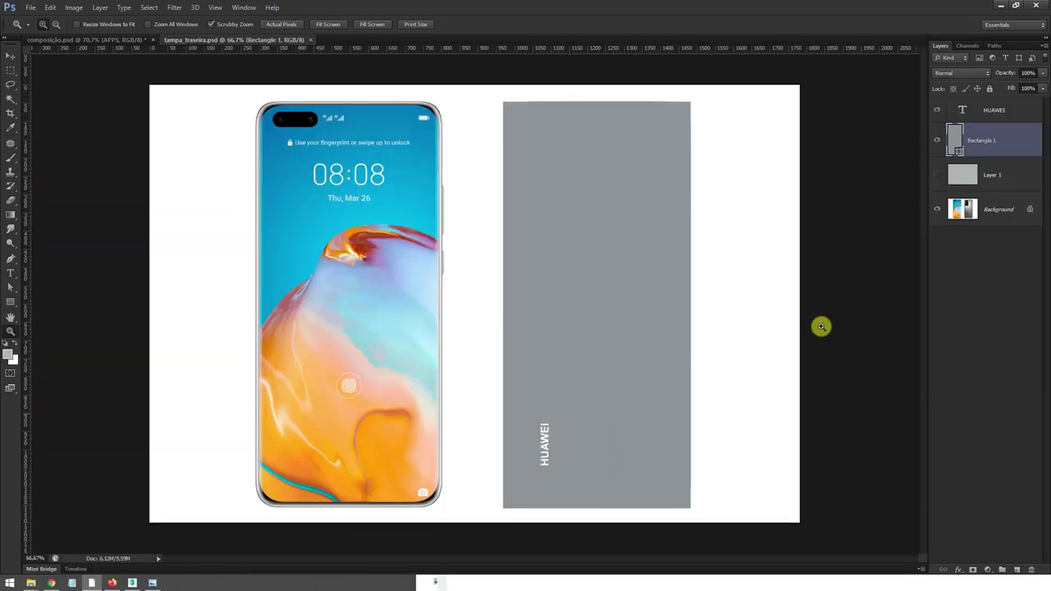
{"action": "left_click", "coordinate": [654, 261]}
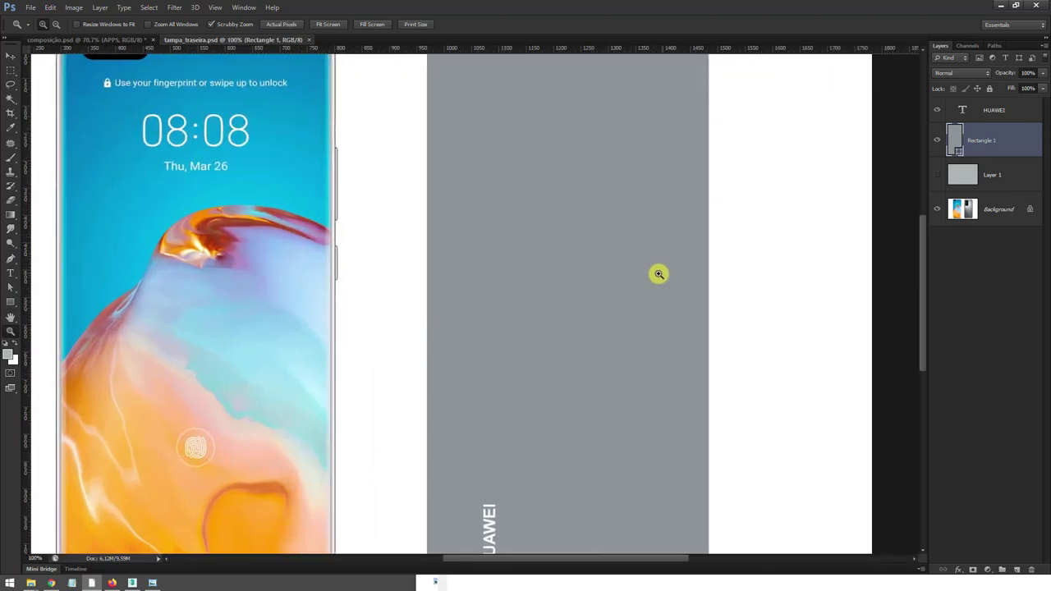
{"action": "left_click_drag", "start_coordinate": [654, 261], "coordinate": [568, 235]}
{"action": "left_click", "coordinate": [11, 55]}
{"action": "mouse_move", "coordinate": [604, 271]}
{"action": "left_mouse_down"}
{"action": "mouse_move", "coordinate": [675, 280]}
{"action": "mouse_move", "coordinate": [708, 266]}
{"action": "left_mouse_up"}
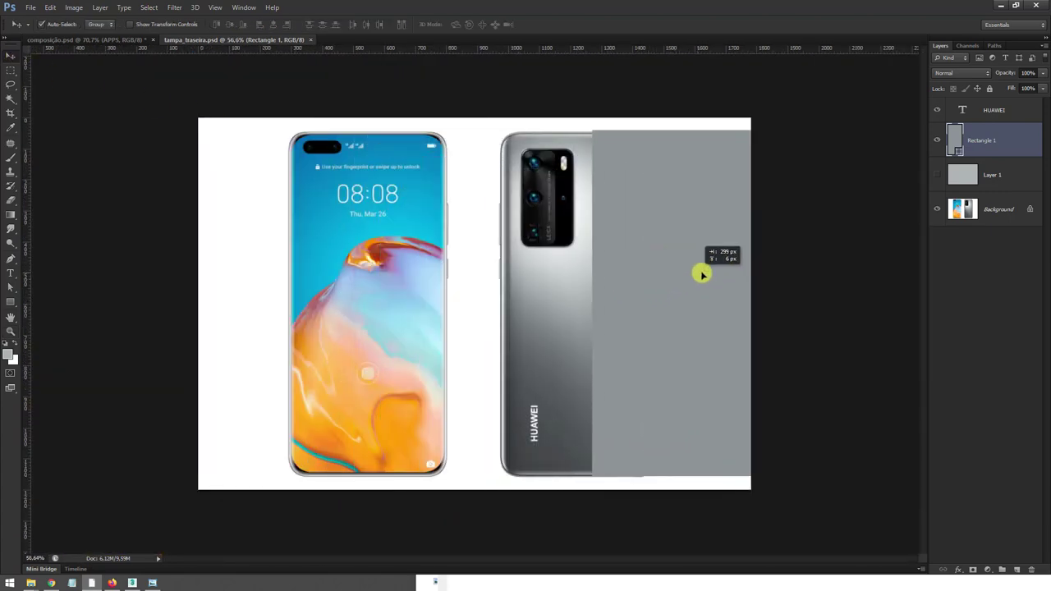
{"action": "double_click", "coordinate": [952, 141]}
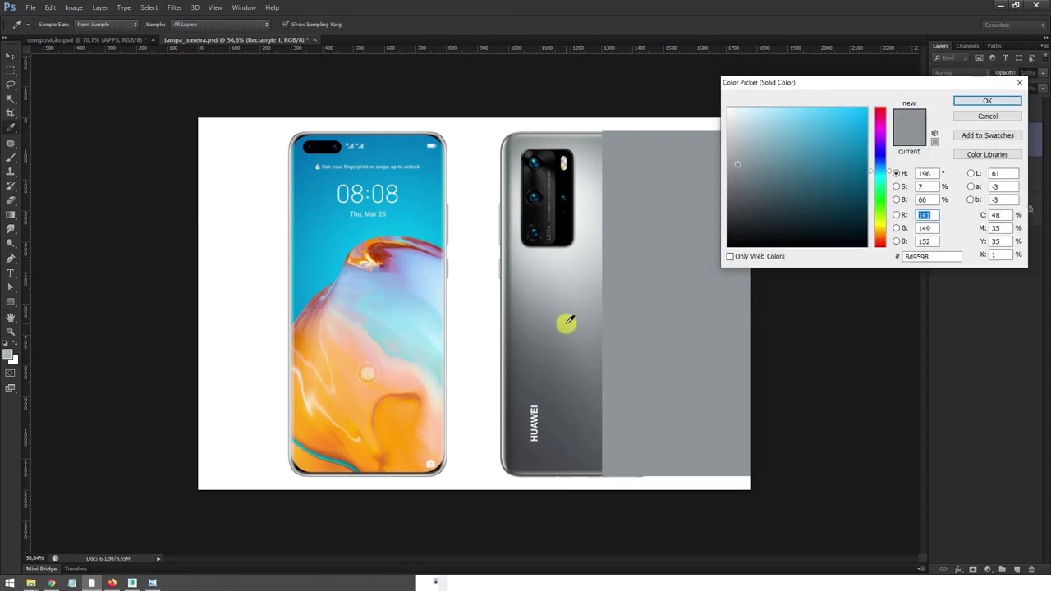
{"action": "mouse_move", "coordinate": [572, 300]}
{"action": "left_mouse_down"}
{"action": "mouse_move", "coordinate": [537, 345]}
{"action": "mouse_move", "coordinate": [587, 326]}
{"action": "mouse_move", "coordinate": [359, 367]}
{"action": "mouse_move", "coordinate": [345, 301]}
{"action": "mouse_move", "coordinate": [370, 220]}
{"action": "left_mouse_up"}
{"action": "left_click", "coordinate": [1003, 116]}
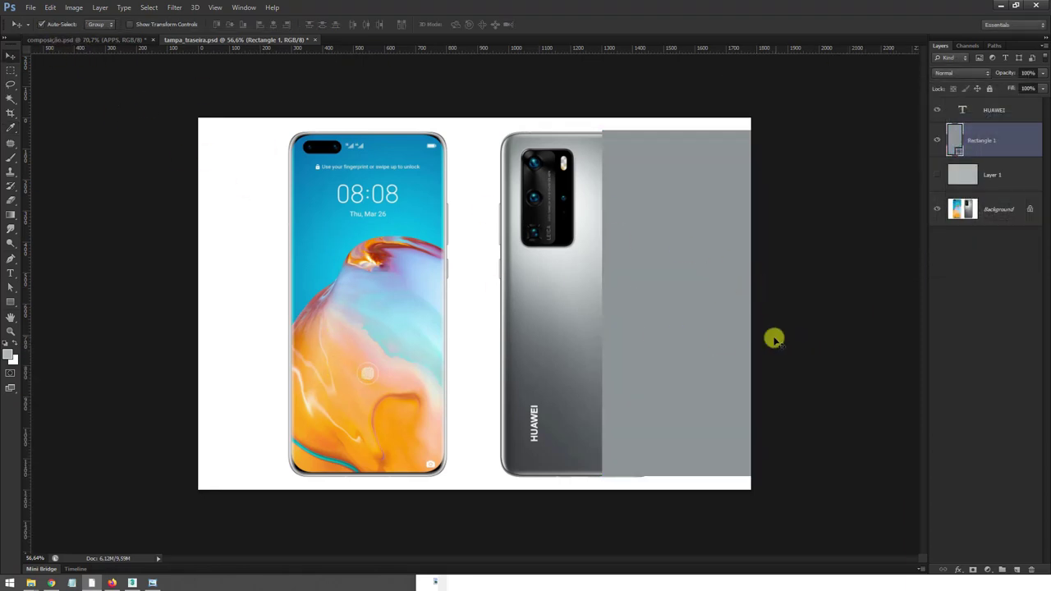
{"action": "left_click_drag", "start_coordinate": [719, 345], "coordinate": [592, 344]}
{"action": "left_click_drag", "start_coordinate": [534, 423], "coordinate": [609, 365]}
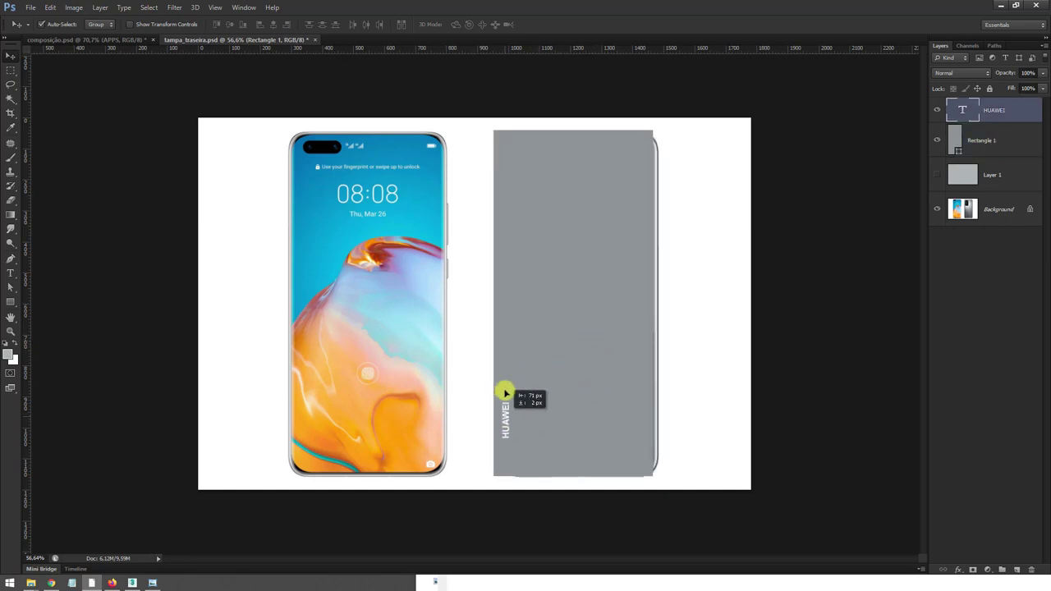
- Crop the canvas to the Rectangle 1 grey panel selection
{"action": "left_click", "coordinate": [962, 127]}
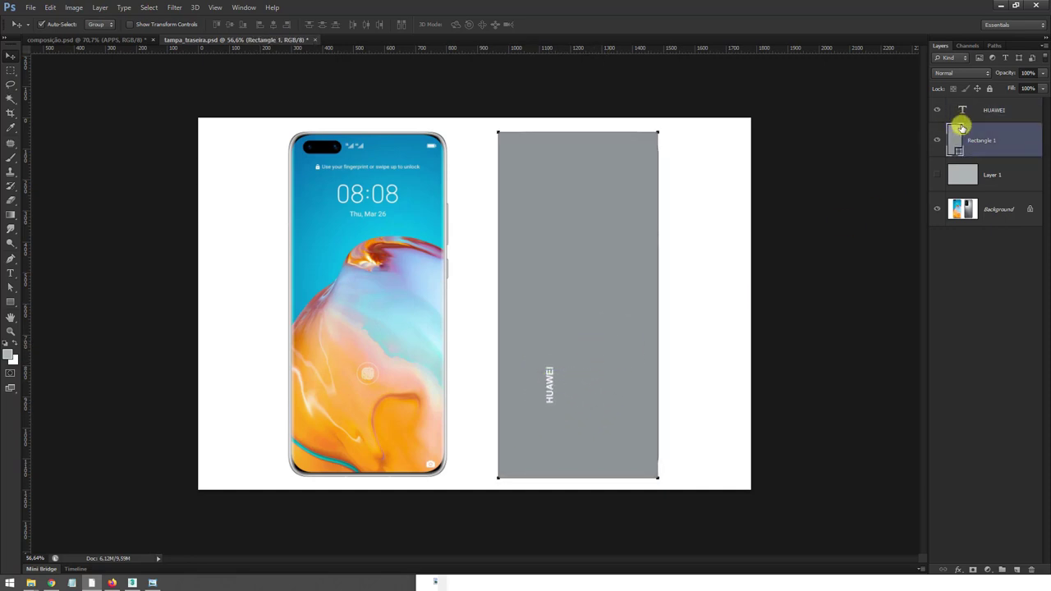
{"action": "left_click", "coordinate": [955, 141], "text": "ctrl"}
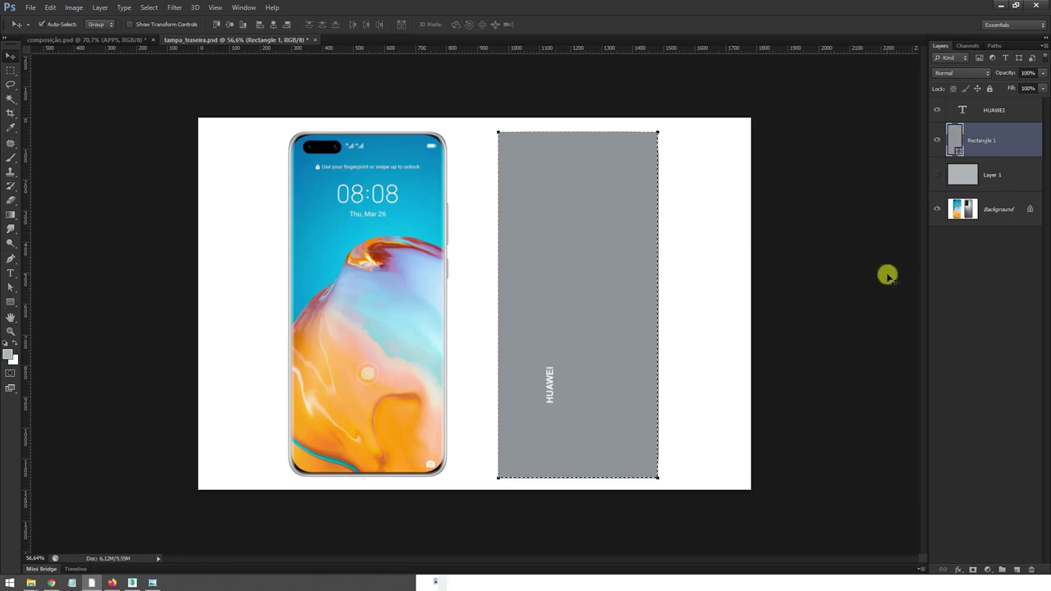
{"action": "key", "text": "c"}
{"action": "key", "text": "Return"}
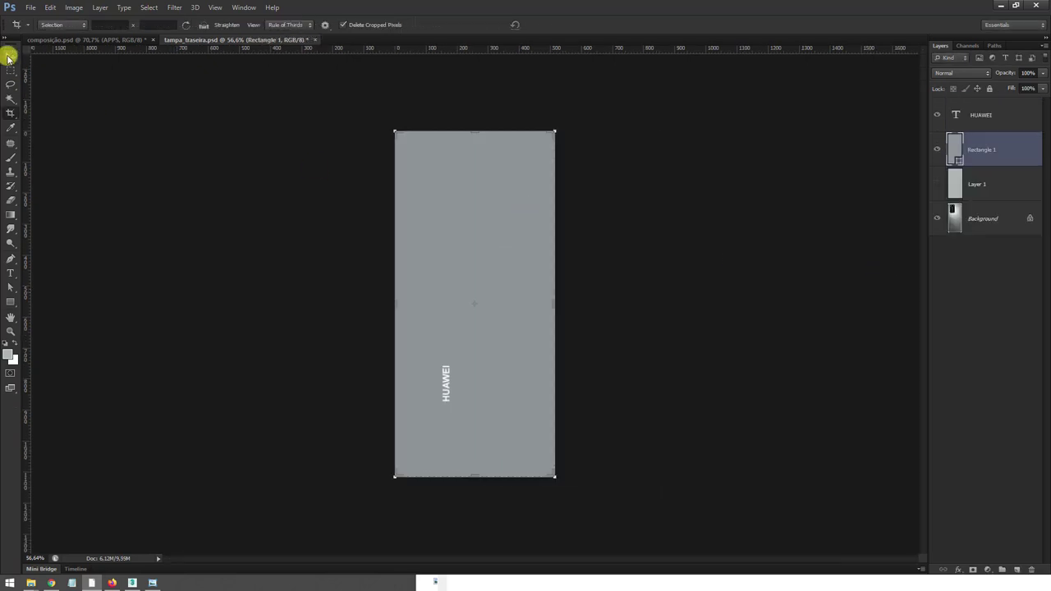
{"action": "left_click", "coordinate": [9, 56]}
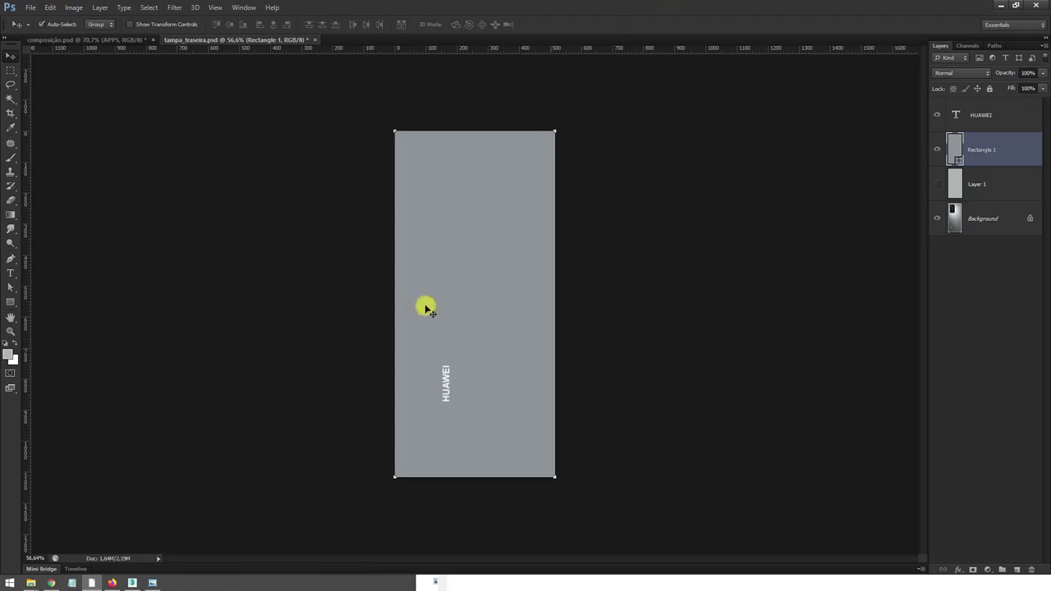
- Close tampa_traseira.psd, answering the save prompt, and switch back to 3ds Max
{"action": "left_click", "coordinate": [310, 40]}
{"action": "left_click", "coordinate": [531, 216]}
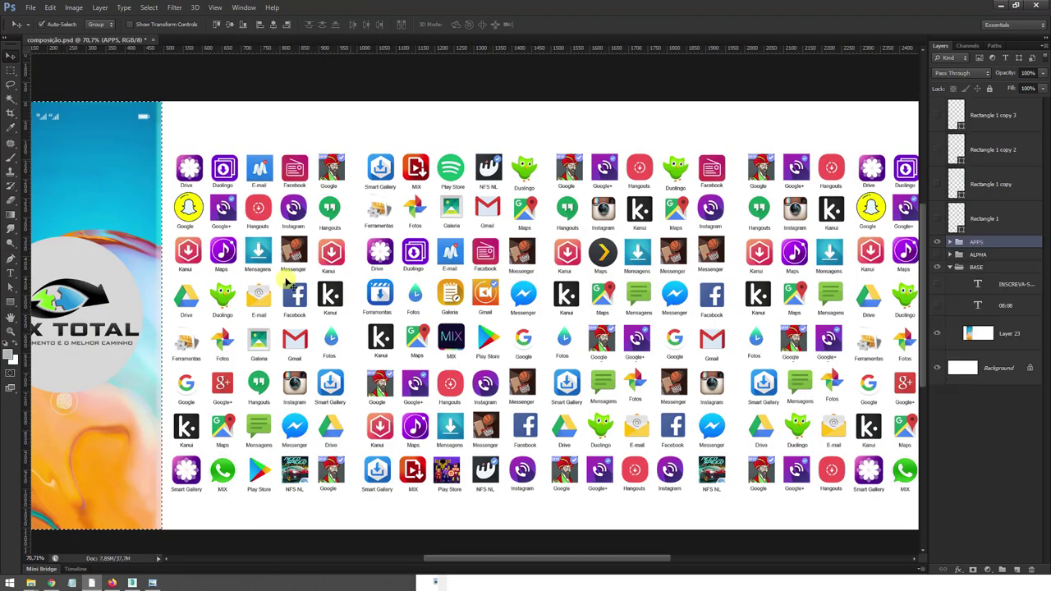
{"action": "key", "text": "alt+Tab"}
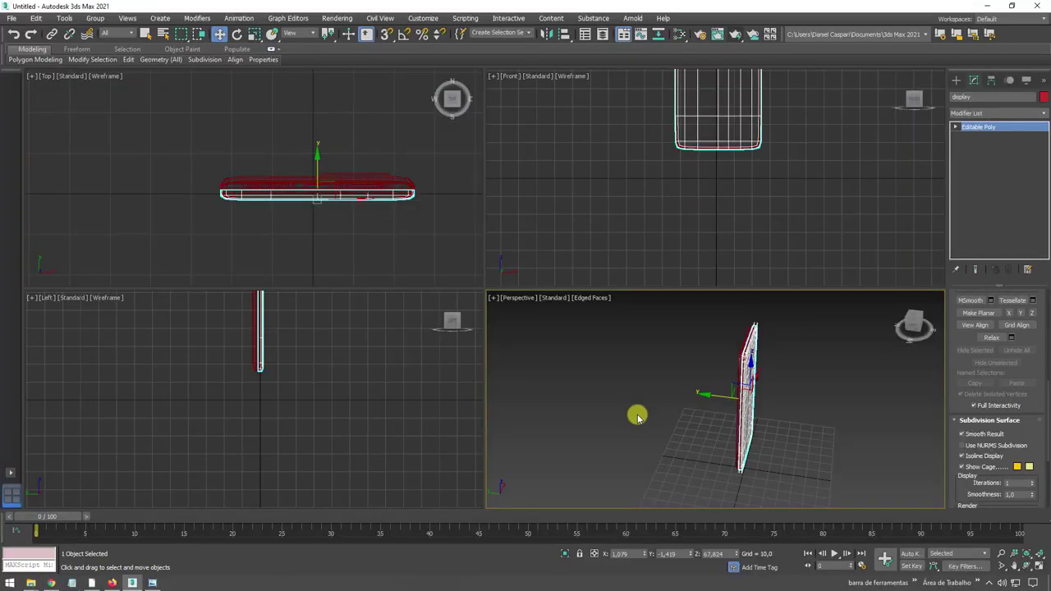
- Maximize the Perspective view, box-select all three phone parts and add a TurboSmooth modifier
{"action": "mouse_move", "coordinate": [706, 425]}
{"action": "middle_mouse_down", "text": "alt"}
{"action": "mouse_move", "coordinate": [754, 432]}
{"action": "mouse_move", "coordinate": [663, 434]}
{"action": "middle_mouse_up", "text": "alt"}
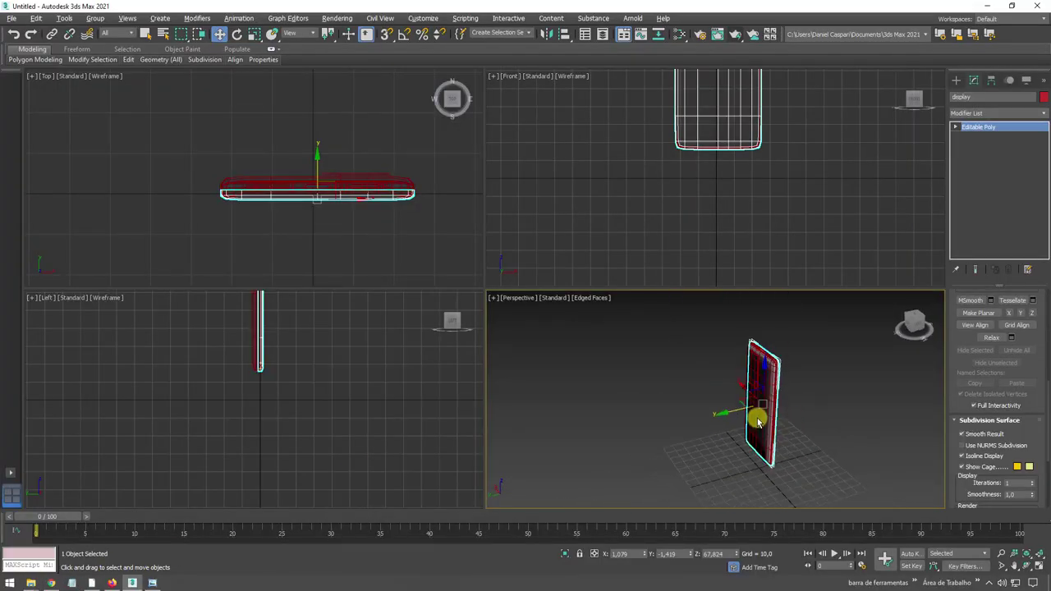
{"action": "left_click", "coordinate": [1039, 566]}
{"action": "left_click", "coordinate": [583, 226]}
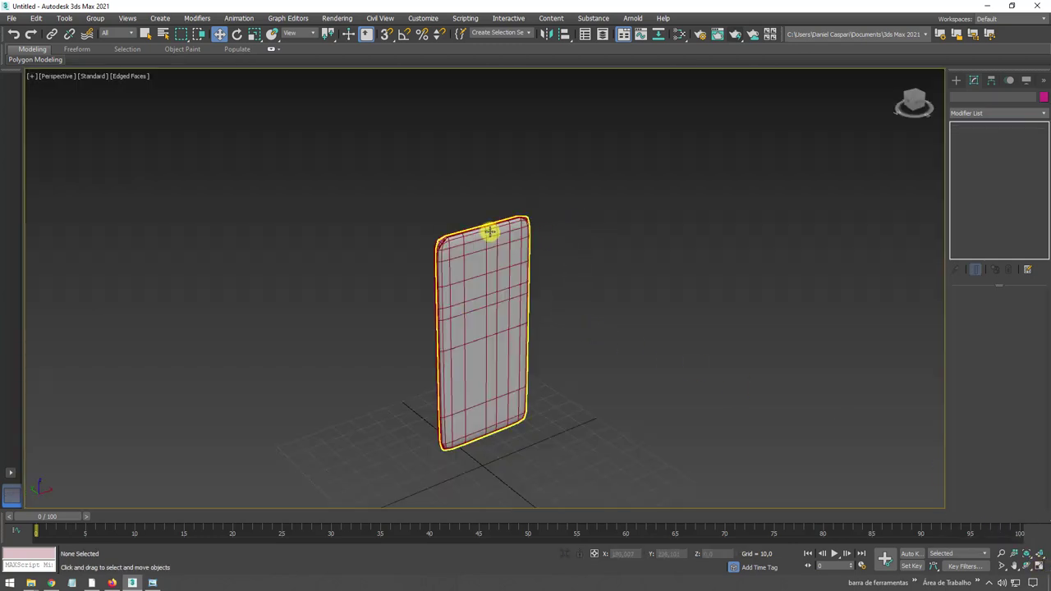
{"action": "scroll", "coordinate": [333, 254], "scroll_direction": "up", "scroll_amount": 3}
{"action": "scroll", "coordinate": [340, 244], "scroll_direction": "down", "scroll_amount": 4}
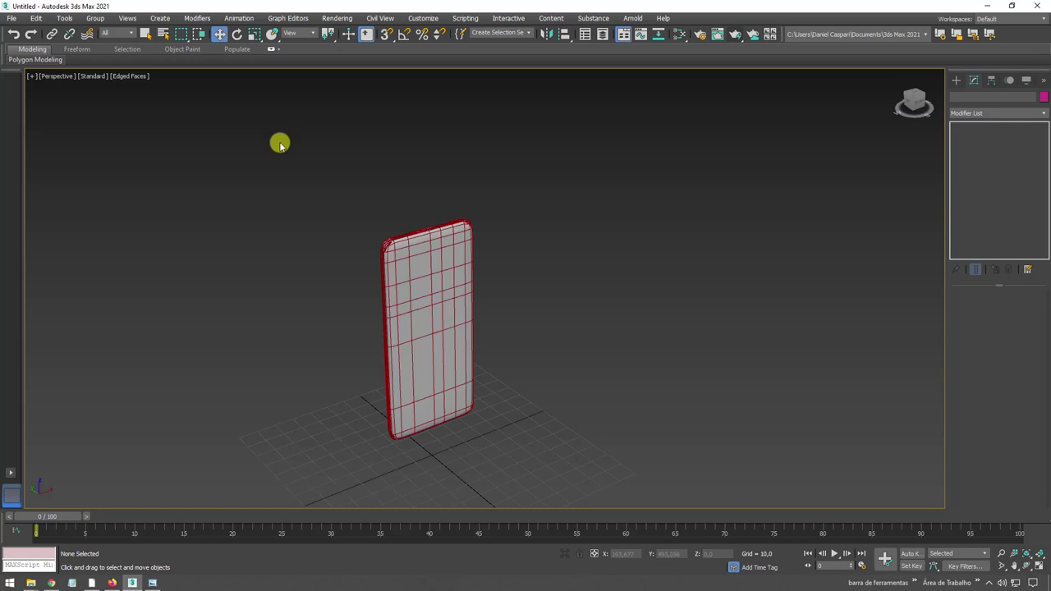
{"action": "left_click_drag", "start_coordinate": [279, 143], "coordinate": [572, 495]}
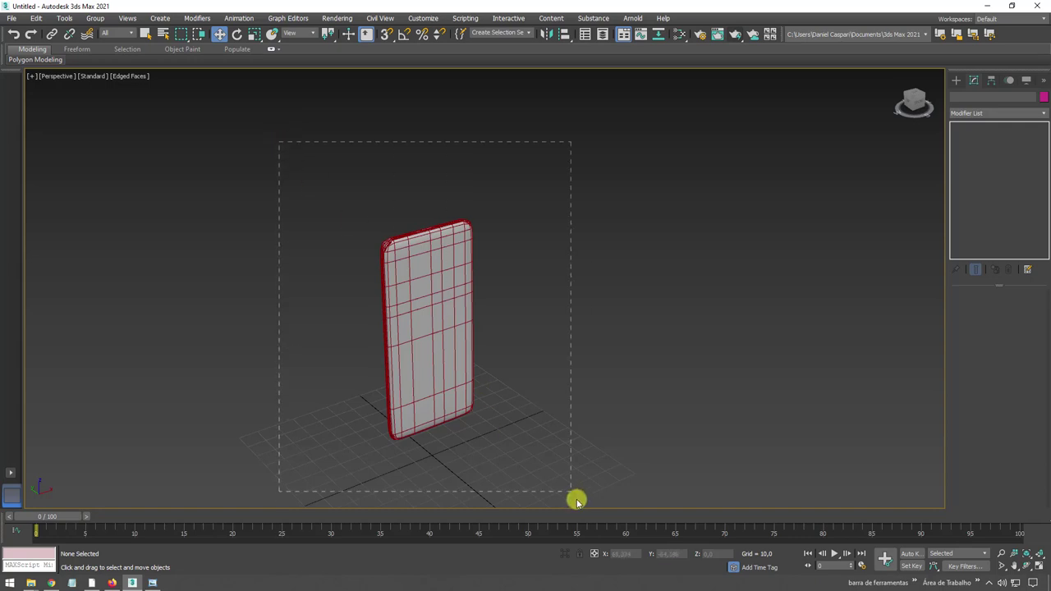
{"action": "left_click", "coordinate": [1039, 118]}
{"action": "left_click_drag", "start_coordinate": [1040, 148], "coordinate": [1045, 505]}
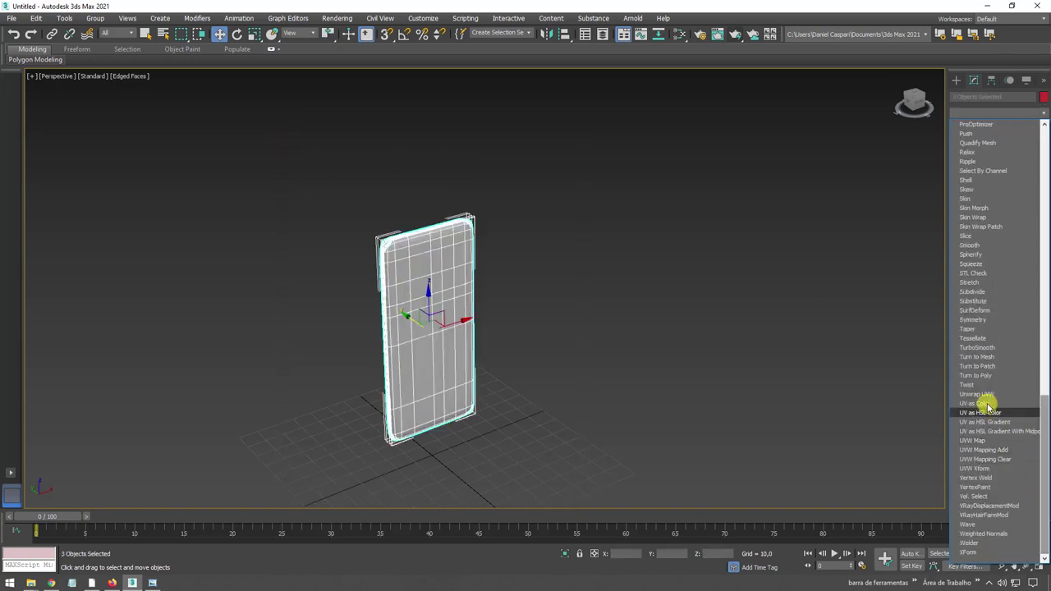
{"action": "left_click", "coordinate": [988, 349]}
- Raise TurboSmooth Iterations to 3 and zoom in to check the smoothed tip
{"action": "middle_click_drag", "start_coordinate": [434, 340], "coordinate": [459, 336]}
{"action": "scroll", "coordinate": [547, 392], "scroll_direction": "up", "scroll_amount": 5}
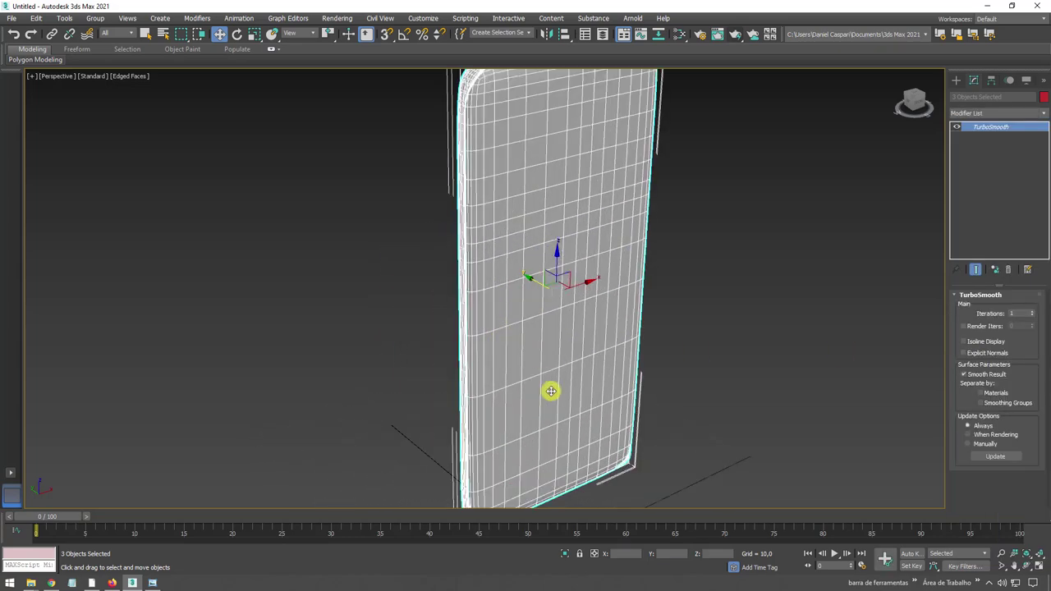
{"action": "scroll", "coordinate": [547, 410], "scroll_direction": "up", "scroll_amount": 3}
{"action": "scroll", "coordinate": [547, 362], "scroll_direction": "up", "scroll_amount": 3}
{"action": "scroll", "coordinate": [546, 373], "scroll_direction": "up", "scroll_amount": 3}
{"action": "middle_click_drag", "start_coordinate": [546, 374], "coordinate": [553, 345], "text": "alt"}
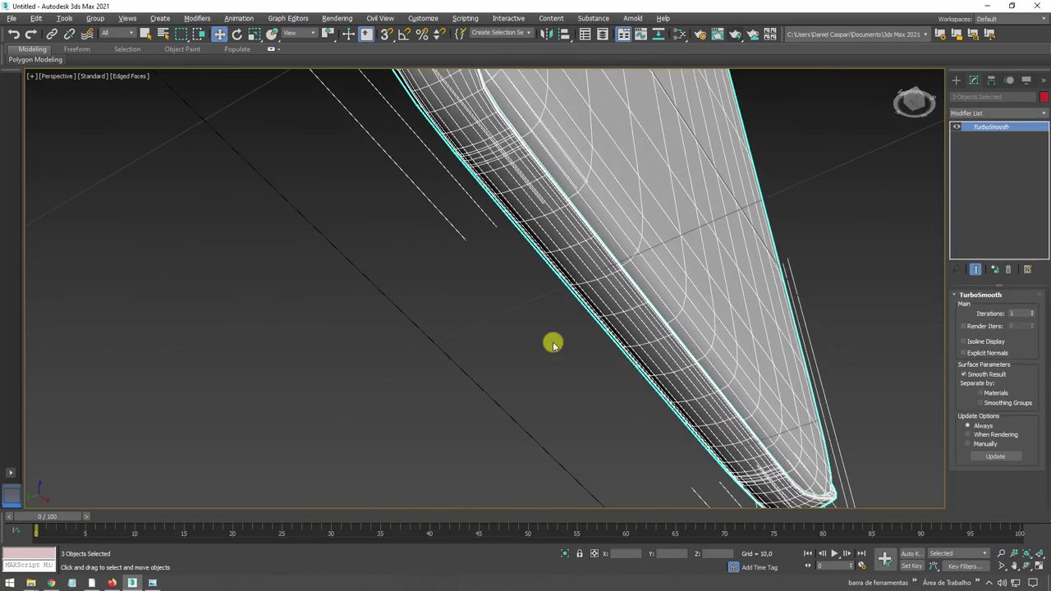
{"action": "left_click", "coordinate": [1032, 312]}
{"action": "left_click", "coordinate": [1033, 311]}
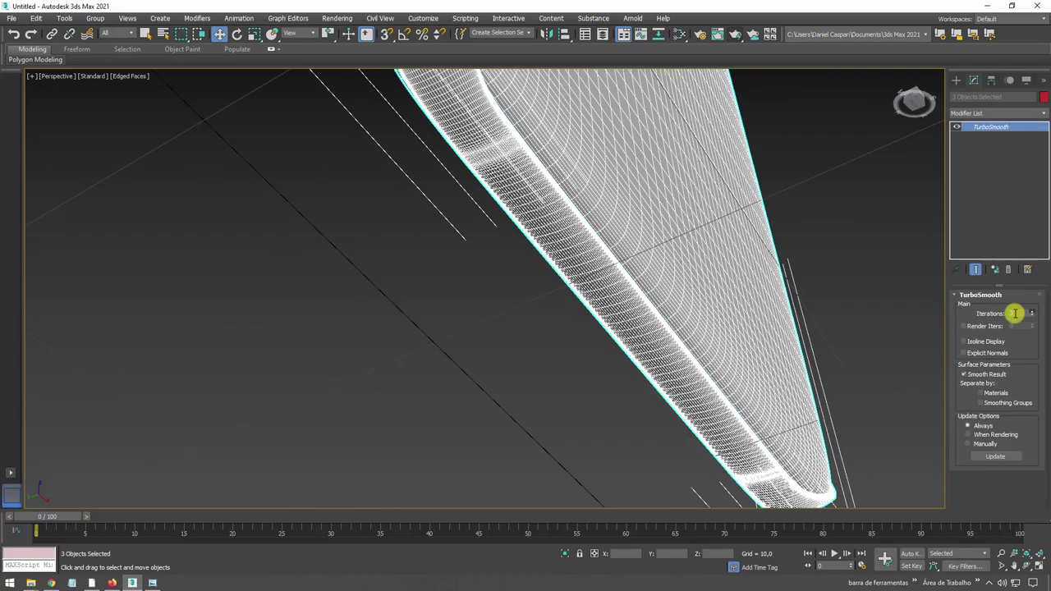
{"action": "scroll", "coordinate": [687, 302], "scroll_direction": "up", "scroll_amount": 2}
{"action": "scroll", "coordinate": [687, 303], "scroll_direction": "up", "scroll_amount": 2}
{"action": "scroll", "coordinate": [664, 290], "scroll_direction": "down", "scroll_amount": 2}
{"action": "scroll", "coordinate": [611, 271], "scroll_direction": "down", "scroll_amount": 3}
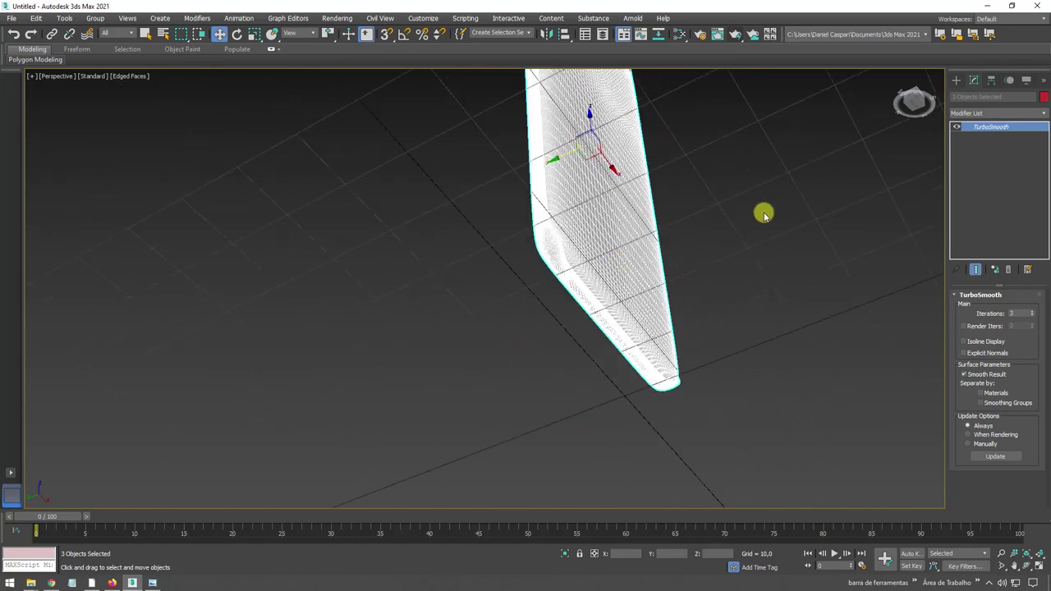
- Select the display part and test pulling it out, undoing the move
{"action": "left_click", "coordinate": [763, 213]}
{"action": "middle_click_drag", "start_coordinate": [699, 153], "coordinate": [539, 257], "text": "alt"}
{"action": "left_click", "coordinate": [539, 257]}
{"action": "middle_click_drag", "start_coordinate": [605, 258], "coordinate": [558, 338], "text": "alt"}
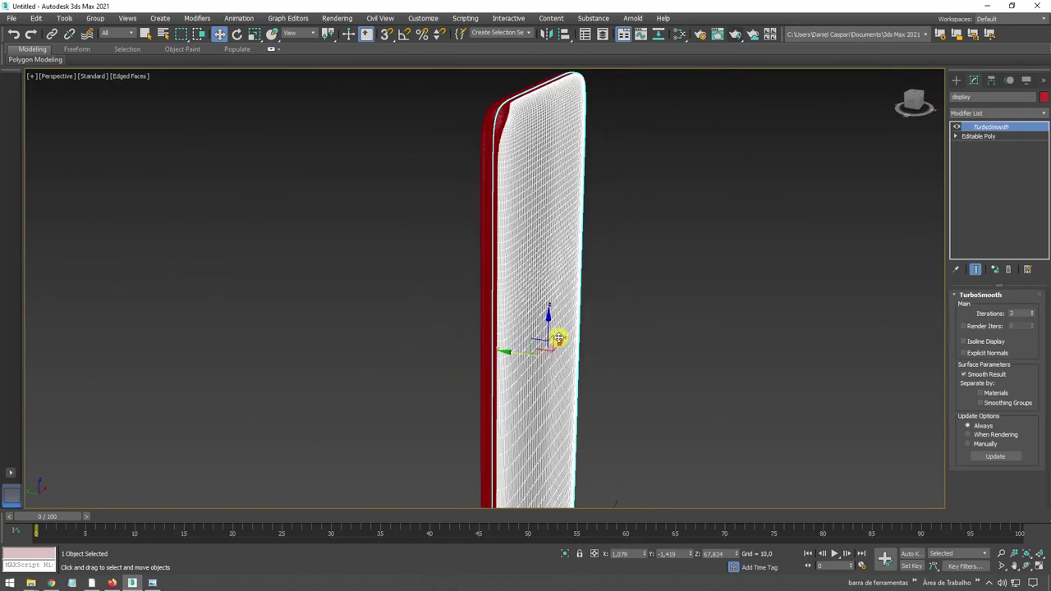
{"action": "left_click_drag", "start_coordinate": [523, 353], "coordinate": [668, 375]}
{"action": "key", "text": "ctrl+z"}
{"action": "left_click", "coordinate": [468, 329]}
- Inspect the tampa back cover and moldura frame, undoing a trial move of the frame
{"action": "middle_click_drag", "start_coordinate": [469, 328], "coordinate": [534, 314], "text": "alt"}
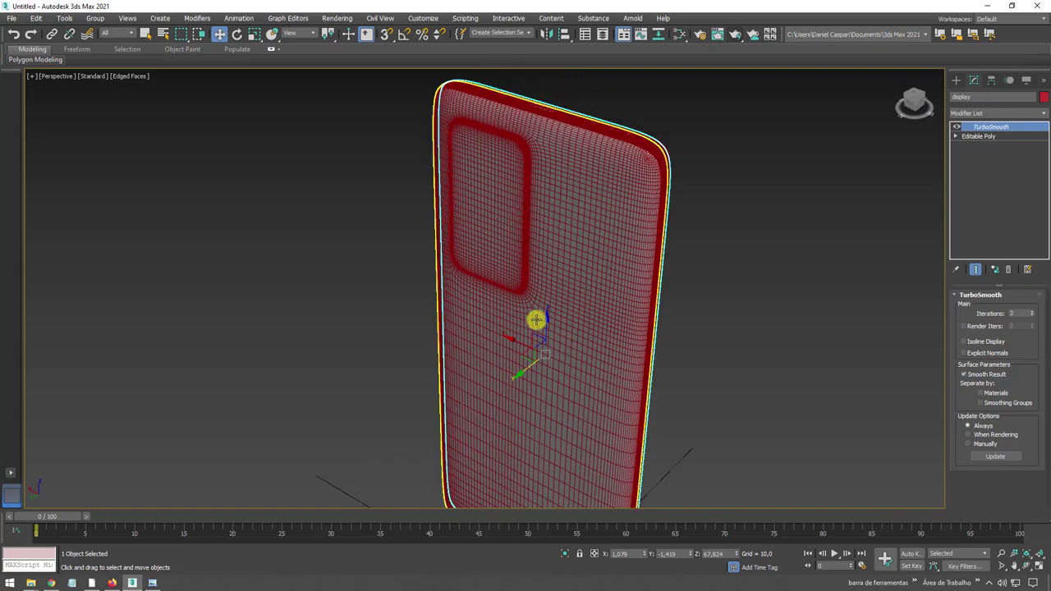
{"action": "left_click", "coordinate": [519, 359]}
{"action": "middle_click_drag", "start_coordinate": [523, 372], "coordinate": [702, 311], "text": "alt"}
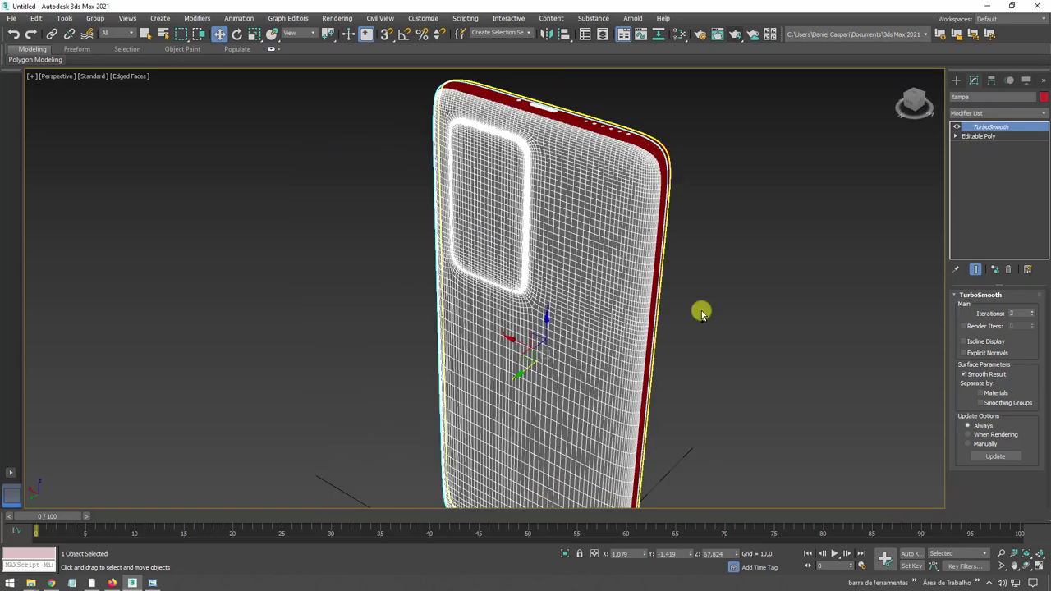
{"action": "left_click", "coordinate": [636, 148]}
{"action": "scroll", "coordinate": [636, 148], "scroll_direction": "down", "scroll_amount": 3}
{"action": "middle_click_drag", "start_coordinate": [557, 229], "coordinate": [582, 241], "text": "alt"}
{"action": "left_click_drag", "start_coordinate": [582, 242], "coordinate": [839, 258]}
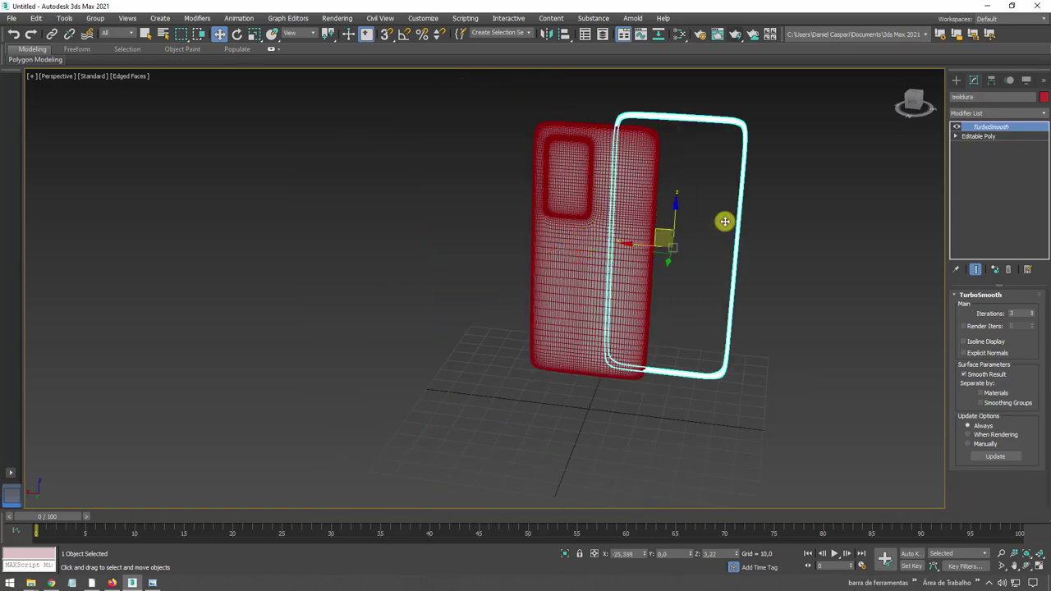
{"action": "key", "text": "ctrl+z"}
{"action": "mouse_move", "coordinate": [840, 258]}
{"action": "middle_mouse_down", "text": "alt"}
{"action": "mouse_move", "coordinate": [662, 241]}
{"action": "mouse_move", "coordinate": [652, 145]}
{"action": "middle_mouse_up", "text": "alt"}
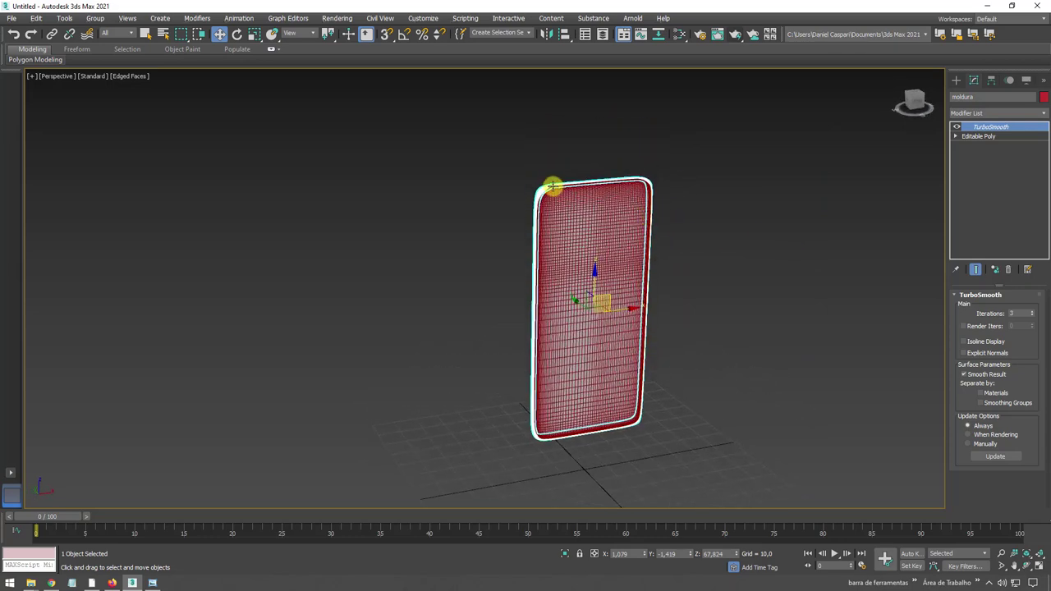
{"action": "scroll", "coordinate": [563, 180], "scroll_direction": "up", "scroll_amount": 3}
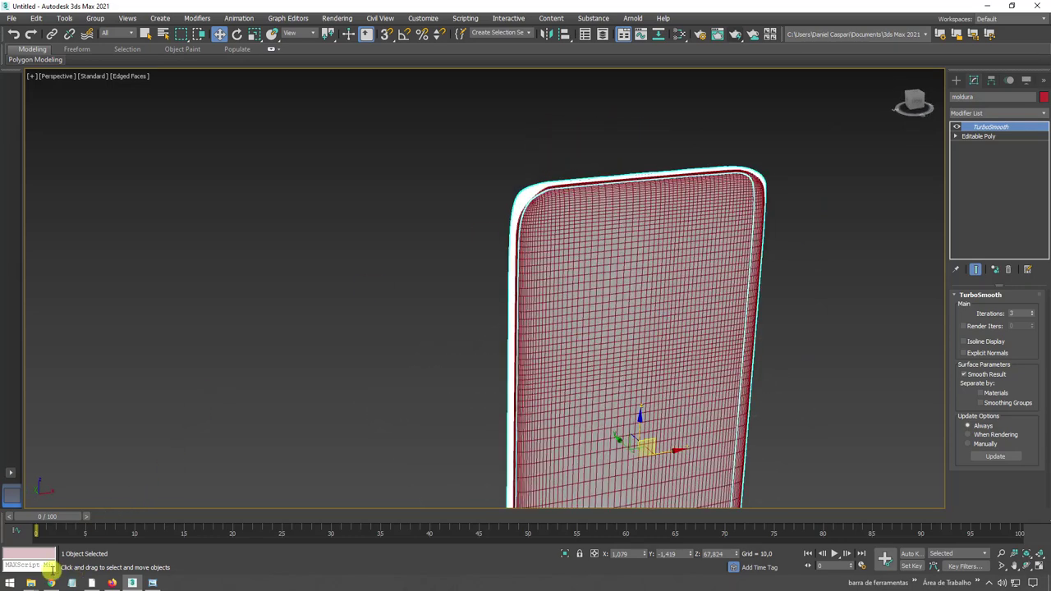
{"action": "left_click", "coordinate": [30, 583]}
{"action": "mouse_move", "coordinate": [56, 538]}
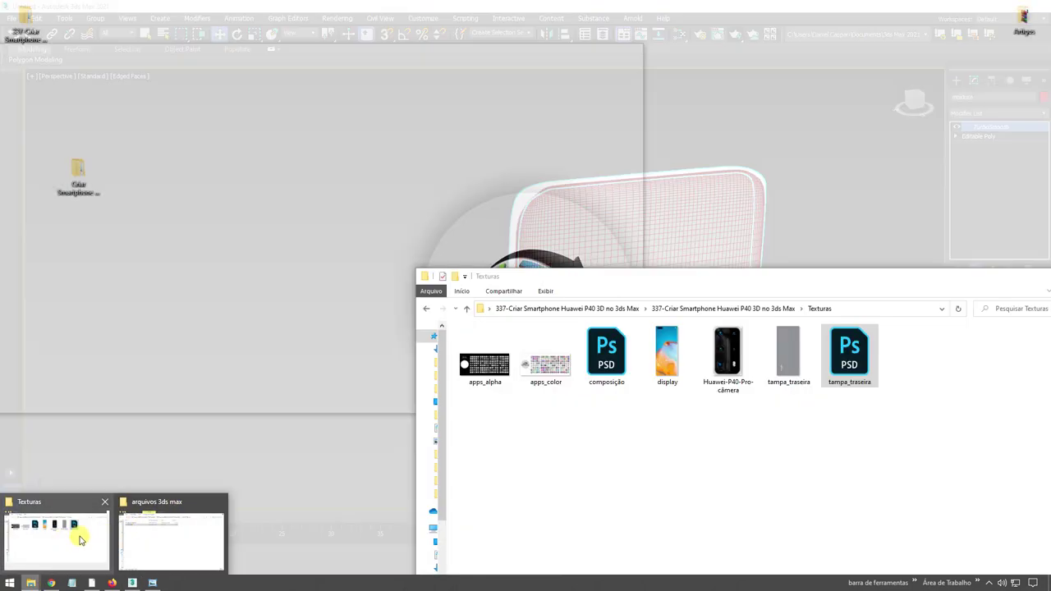
{"action": "left_click", "coordinate": [143, 538]}
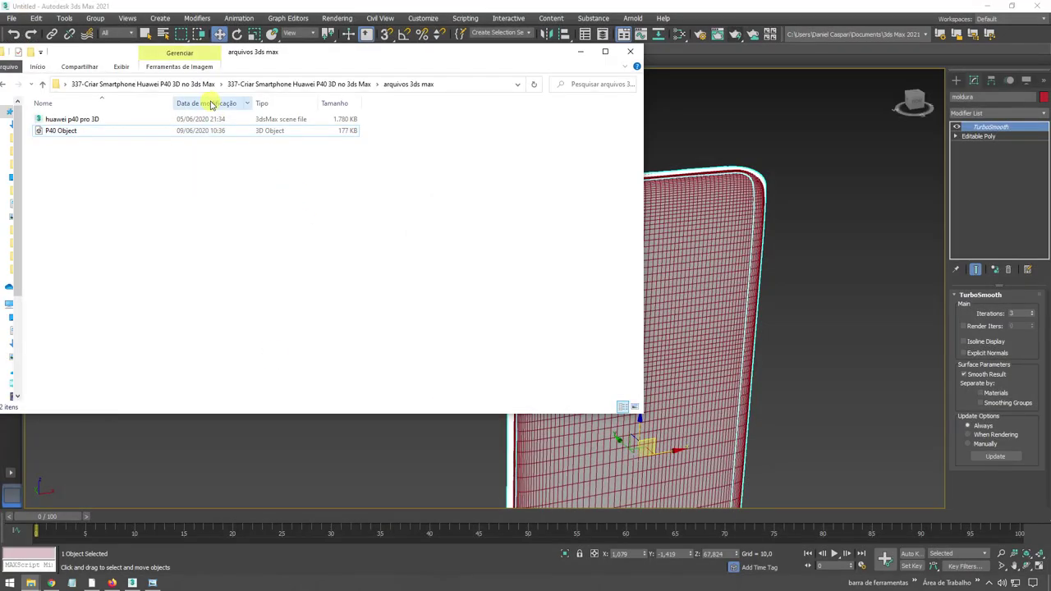
{"action": "left_click", "coordinate": [286, 84]}
{"action": "left_click", "coordinate": [132, 140]}
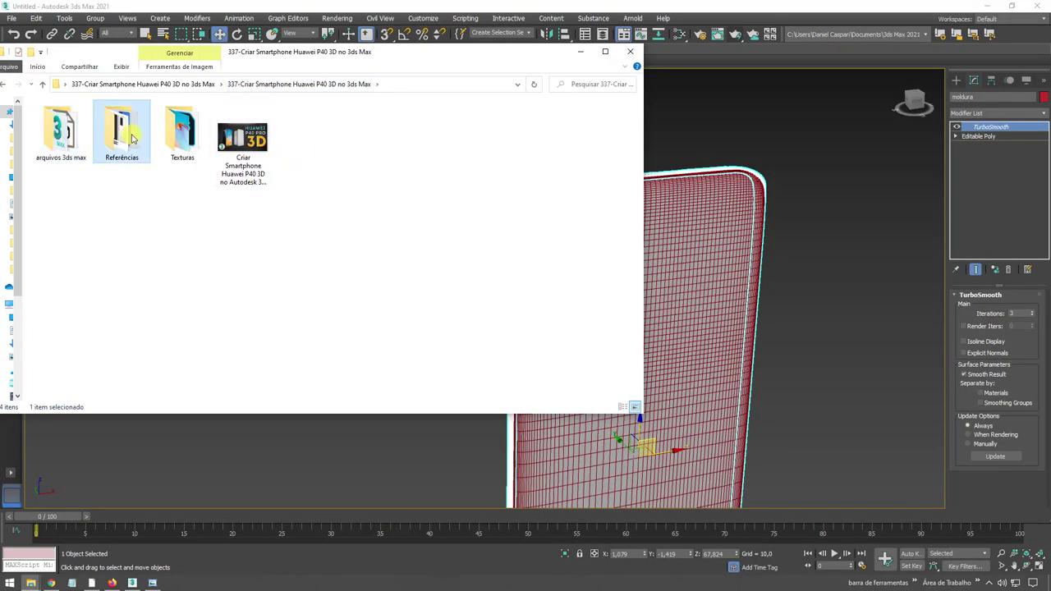
{"action": "double_click", "coordinate": [131, 139]}
{"action": "double_click", "coordinate": [181, 210]}
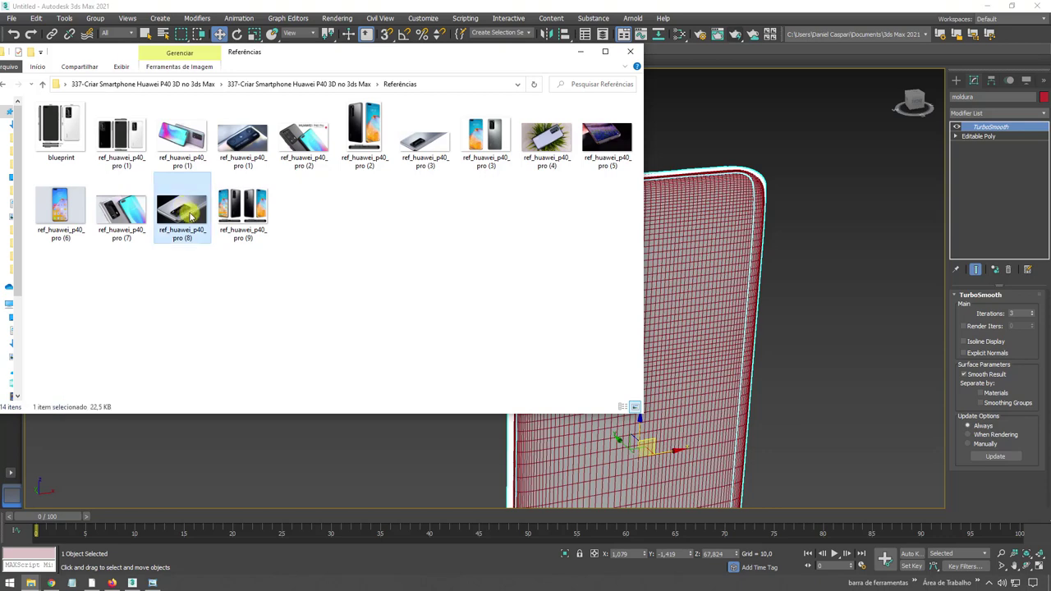
{"action": "scroll", "coordinate": [437, 394], "scroll_direction": "up", "scroll_amount": 1}
{"action": "scroll", "coordinate": [417, 399], "scroll_direction": "up", "scroll_amount": 1}
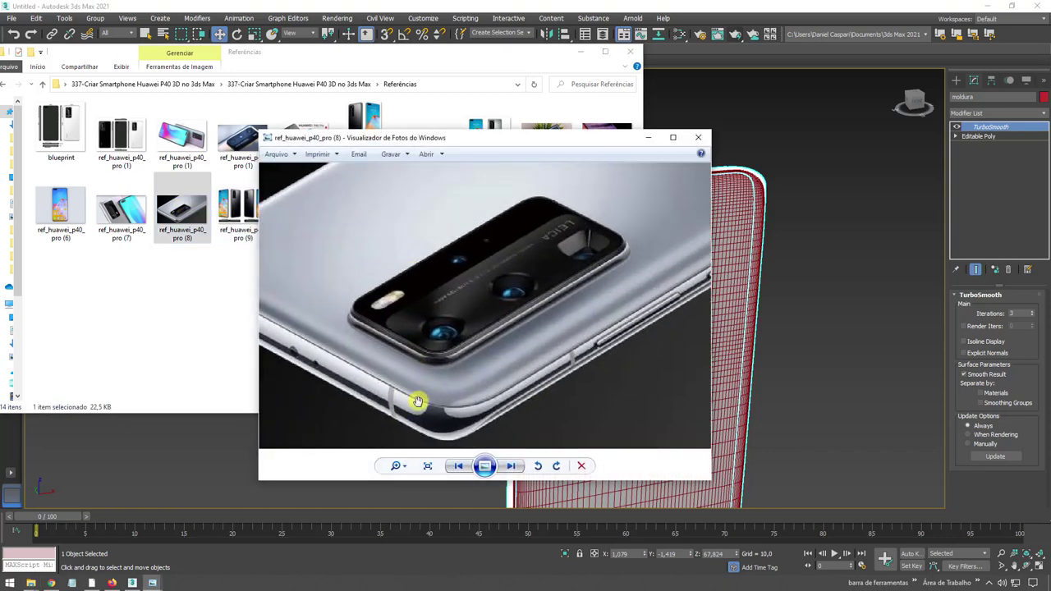
{"action": "scroll", "coordinate": [416, 394], "scroll_direction": "up", "scroll_amount": 2}
{"action": "scroll", "coordinate": [406, 336], "scroll_direction": "up", "scroll_amount": 1}
{"action": "scroll", "coordinate": [451, 384], "scroll_direction": "down", "scroll_amount": 2}
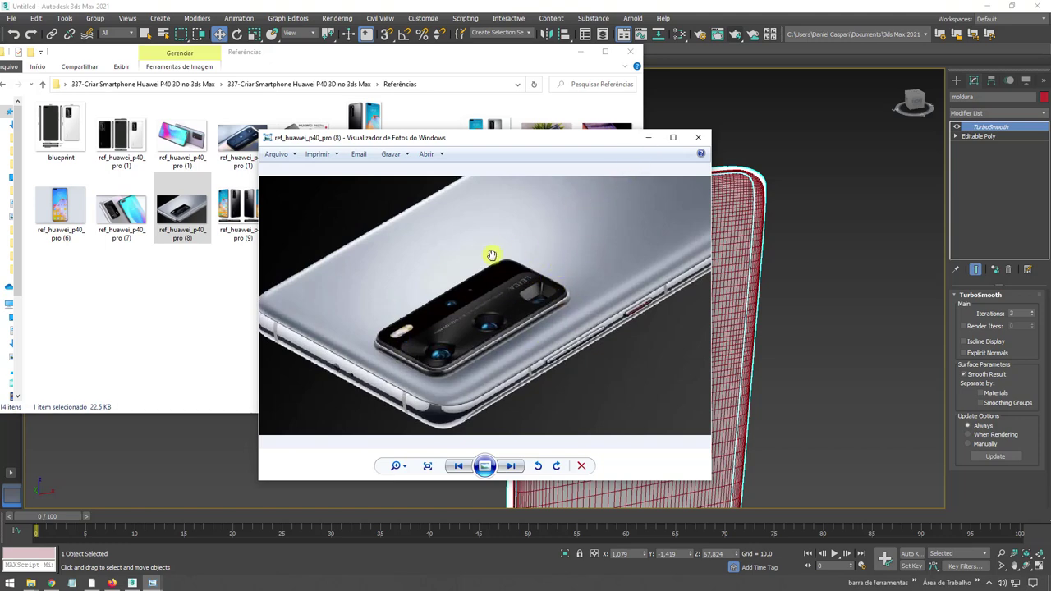
{"action": "left_click", "coordinate": [655, 141]}
{"action": "key", "text": "BackSpace"}
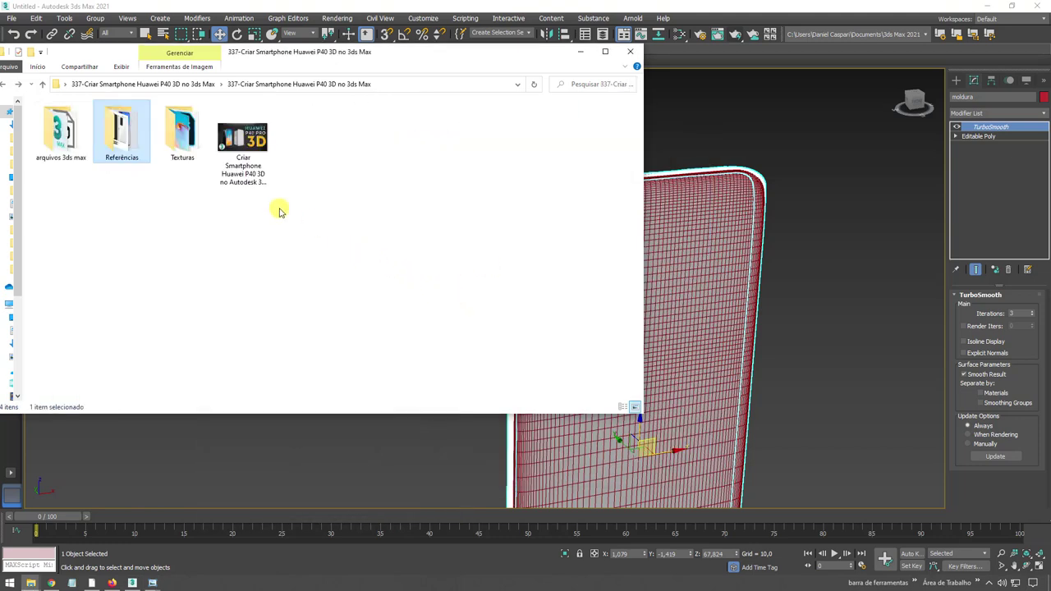
{"action": "double_click", "coordinate": [185, 138]}
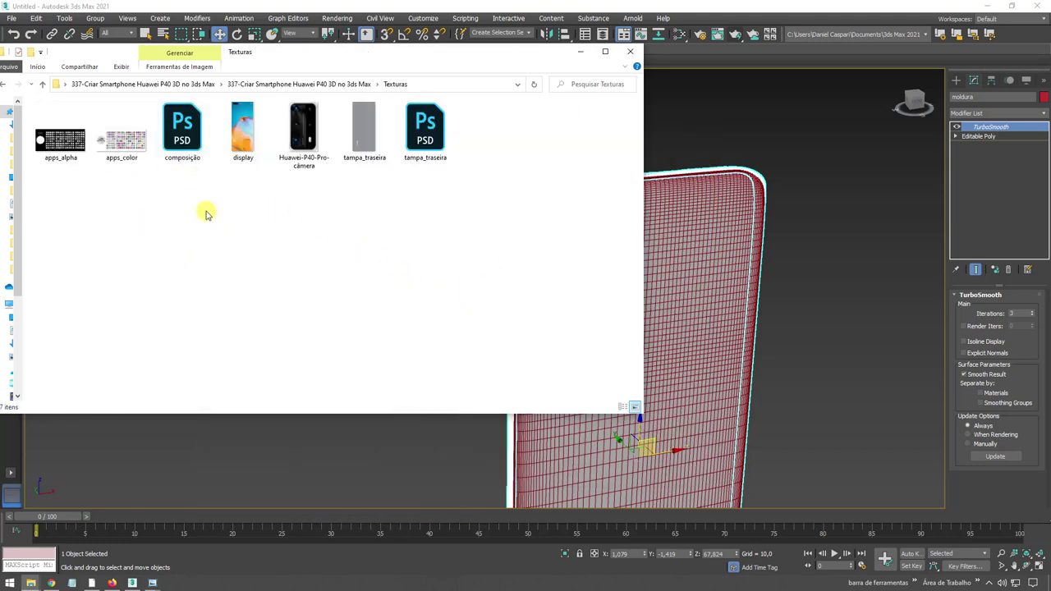
{"action": "left_click", "coordinate": [302, 127]}
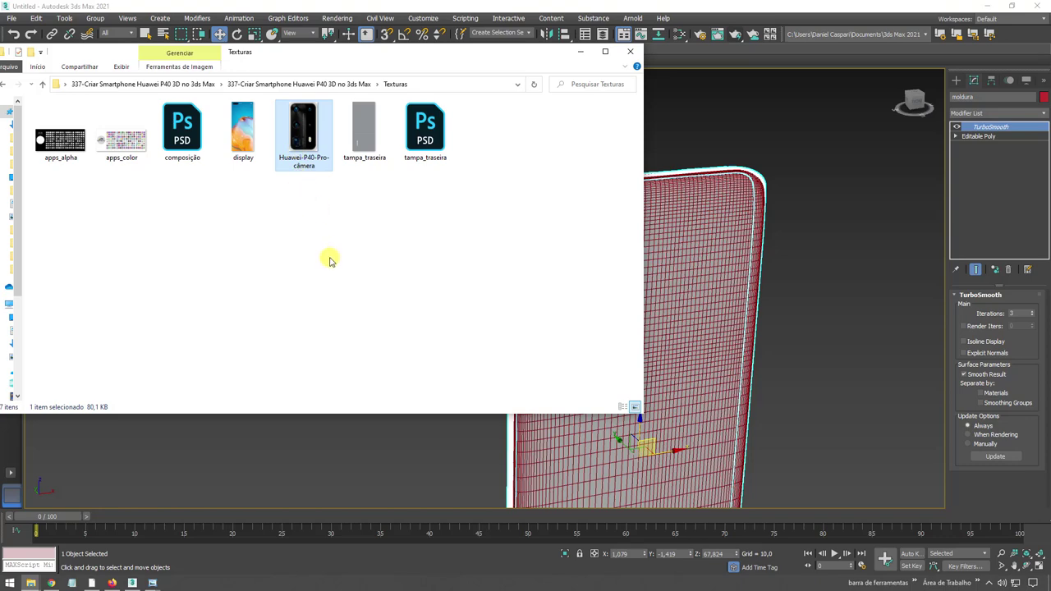
{"action": "left_click", "coordinate": [243, 130]}
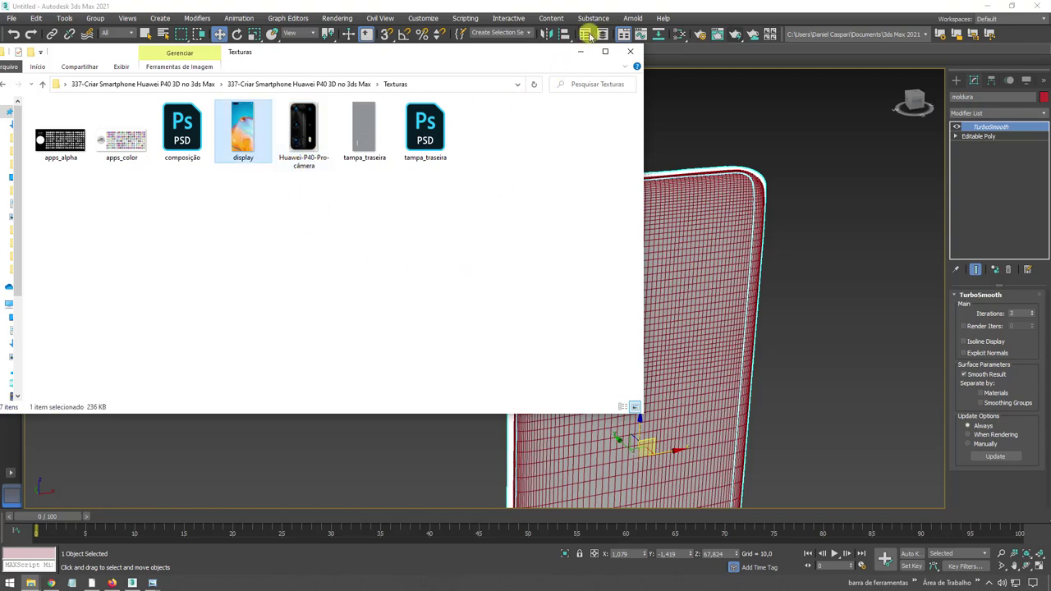
{"action": "left_click", "coordinate": [706, 256]}
{"action": "scroll", "coordinate": [706, 256], "scroll_direction": "down", "scroll_amount": 4}
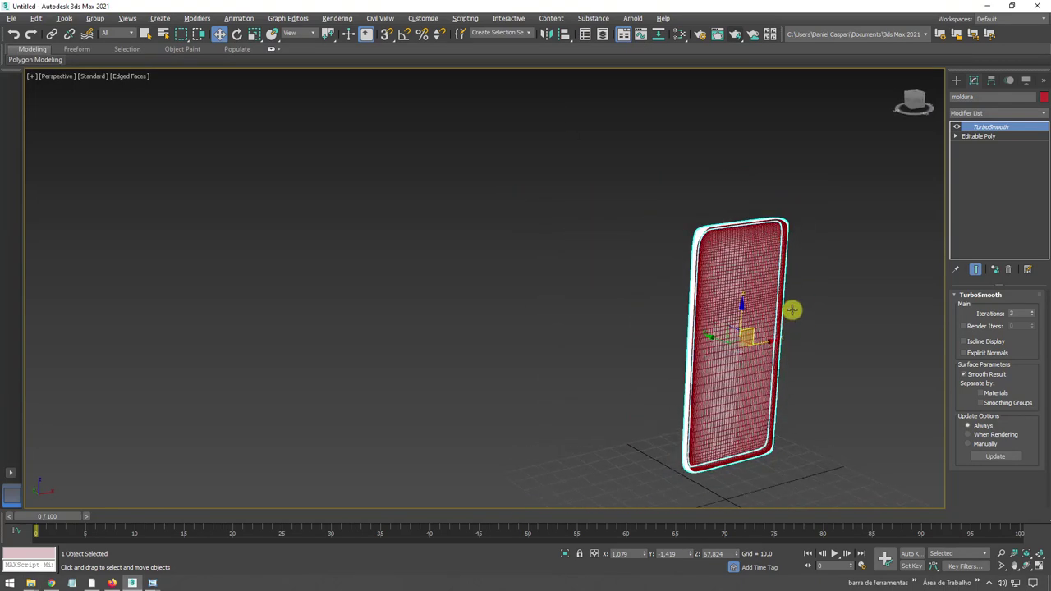
- Set the renderer to Scanline Renderer instead of V-Ray Next, then select the display part
{"action": "middle_click_drag", "start_coordinate": [793, 310], "coordinate": [615, 255]}
{"action": "scroll", "coordinate": [615, 255], "scroll_direction": "up", "scroll_amount": 6}
{"action": "scroll", "coordinate": [692, 255], "scroll_direction": "down", "scroll_amount": 3}
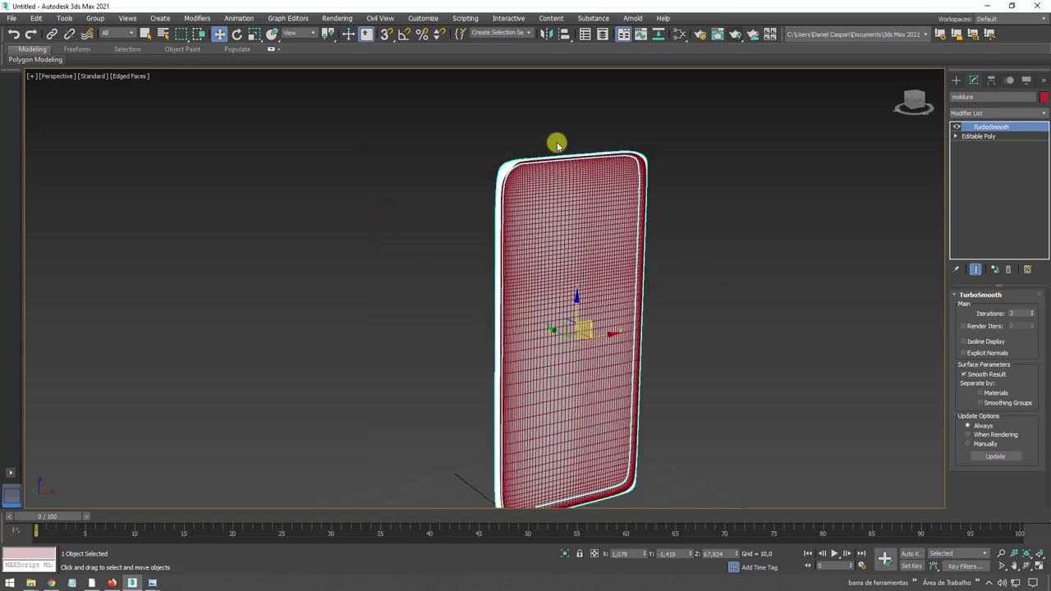
{"action": "mouse_move", "coordinate": [557, 145]}
{"action": "middle_mouse_down", "text": "alt"}
{"action": "mouse_move", "coordinate": [579, 216]}
{"action": "mouse_move", "coordinate": [647, 177]}
{"action": "middle_mouse_up", "text": "alt"}
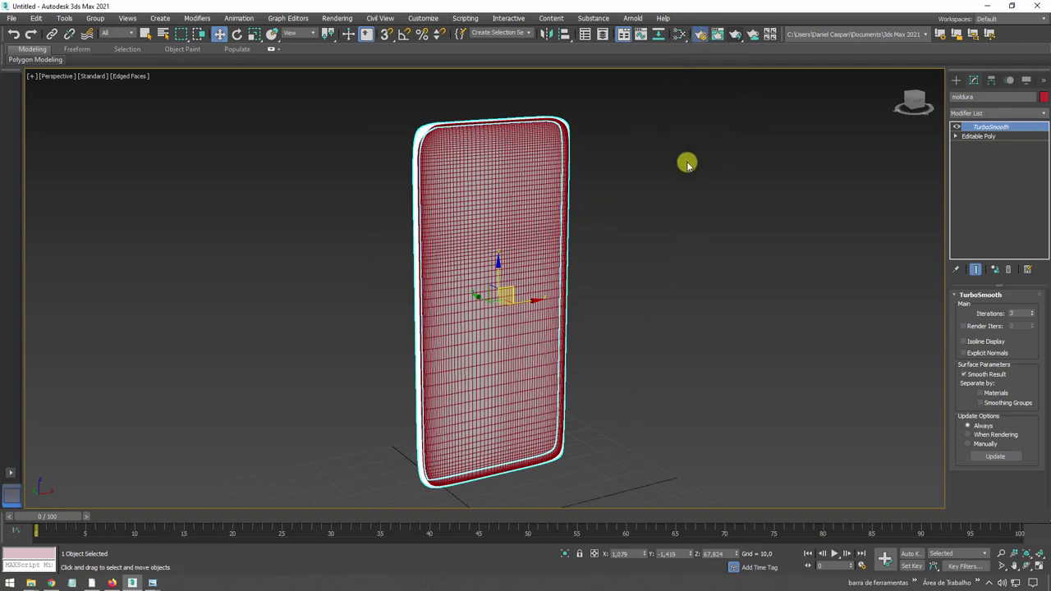
{"action": "key", "text": "F10"}
{"action": "left_click", "coordinate": [483, 144]}
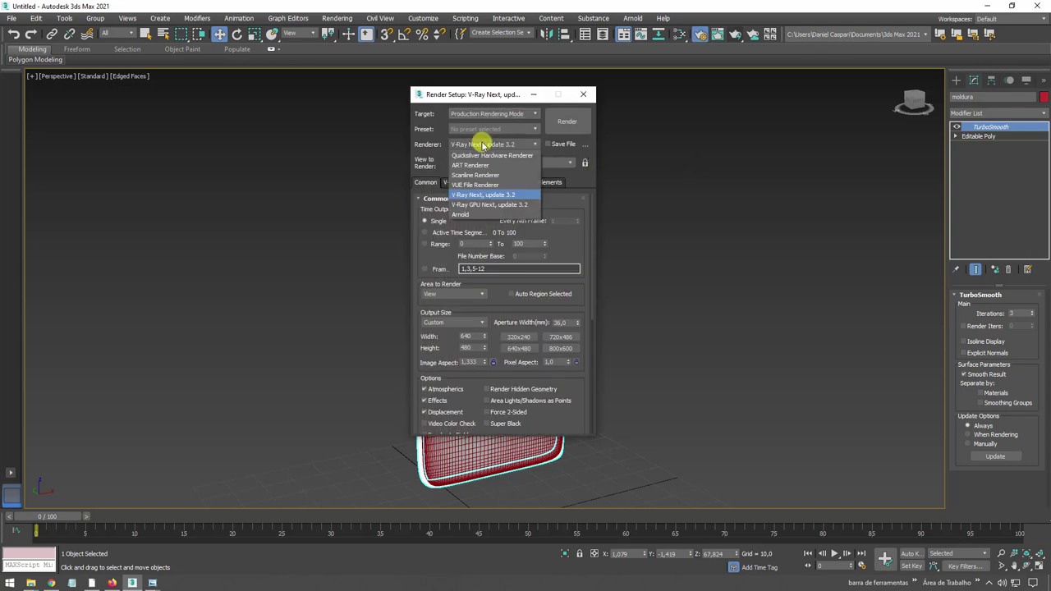
{"action": "left_click", "coordinate": [475, 175]}
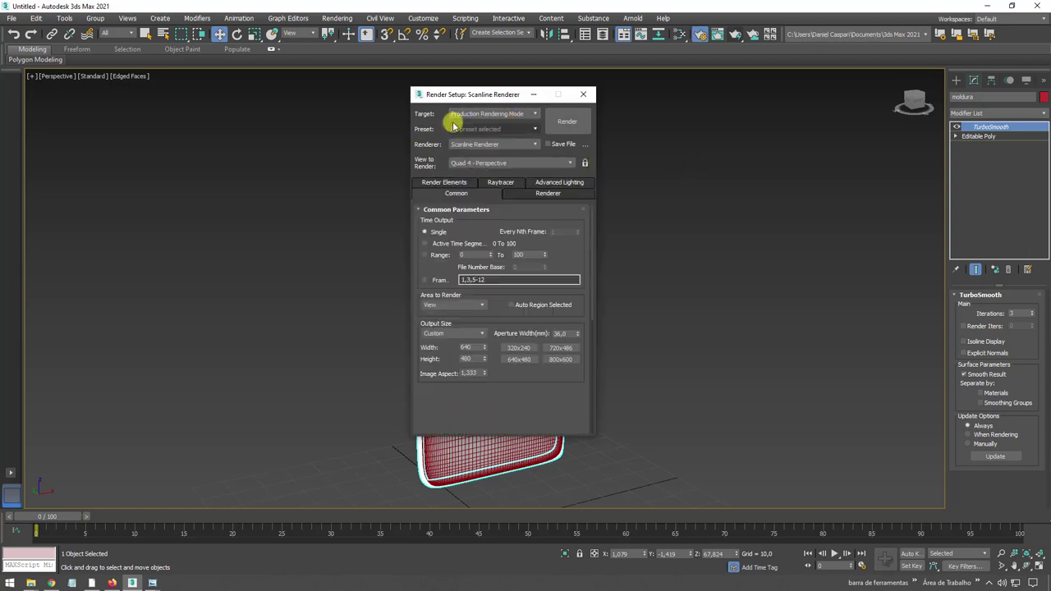
{"action": "left_click", "coordinate": [581, 97]}
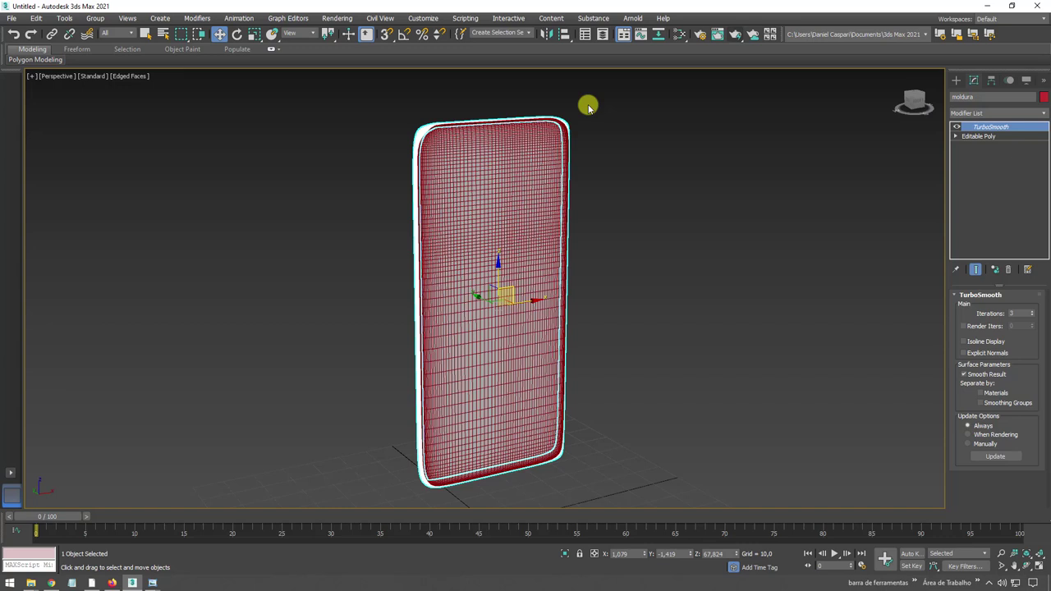
{"action": "left_click", "coordinate": [714, 187]}
{"action": "left_click", "coordinate": [541, 279]}
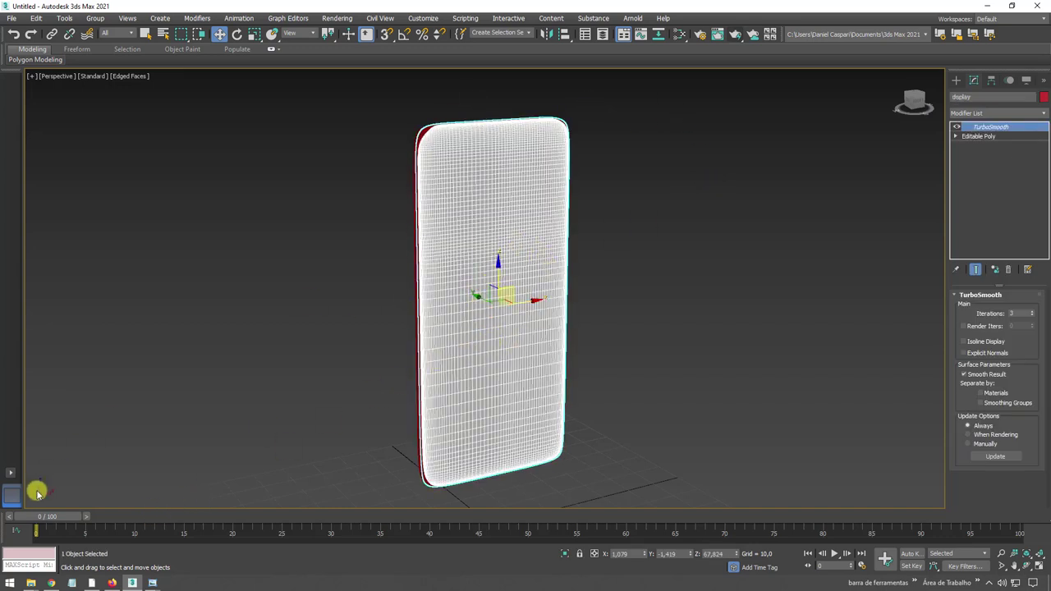
- Drag display.jpg from the Texturas folder onto the phone's screen
{"action": "left_click", "coordinate": [30, 582]}
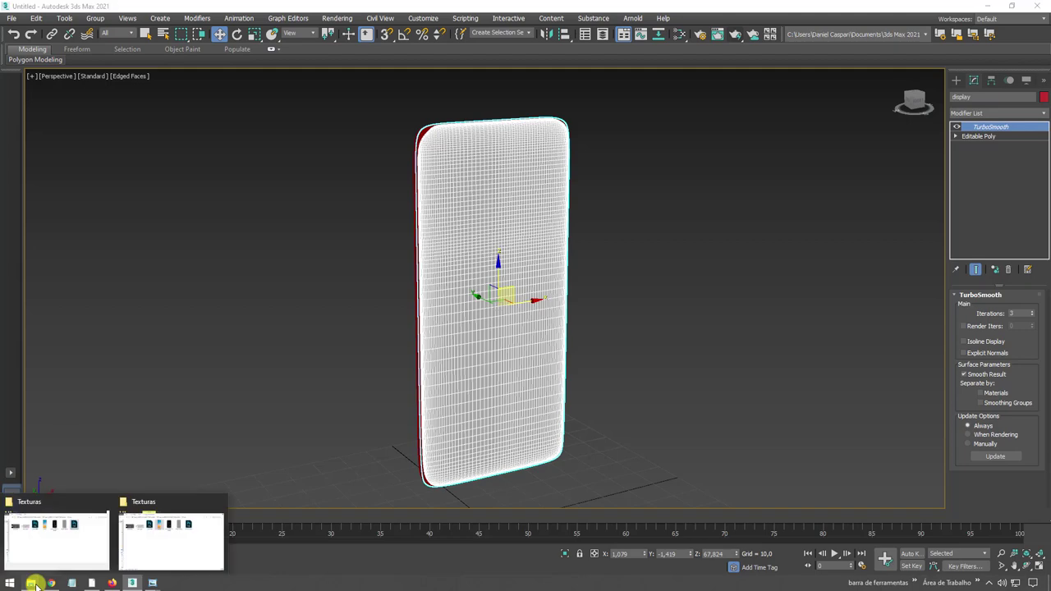
{"action": "left_click", "coordinate": [157, 535]}
{"action": "left_click_drag", "start_coordinate": [317, 64], "coordinate": [697, 300]}
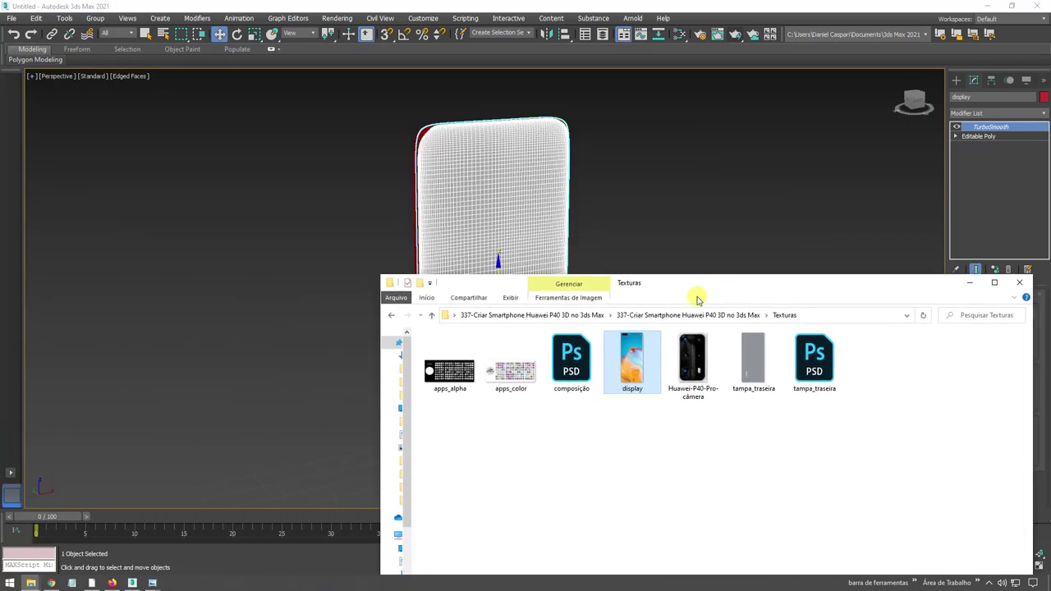
{"action": "left_click_drag", "start_coordinate": [630, 354], "coordinate": [546, 220]}
{"action": "mouse_move", "coordinate": [605, 213]}
{"action": "middle_mouse_down"}
{"action": "mouse_move", "coordinate": [527, 164]}
{"action": "mouse_move", "coordinate": [669, 184]}
{"action": "mouse_move", "coordinate": [569, 183]}
{"action": "middle_mouse_up"}
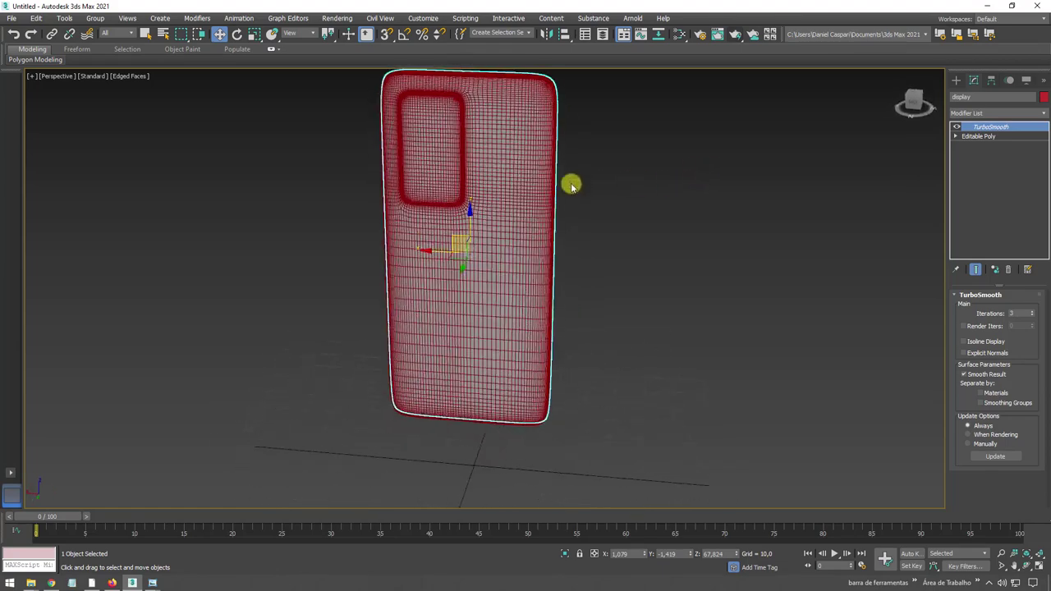
- Select the back cover and drag the tampa_traseira image onto it
{"action": "left_click", "coordinate": [440, 224]}
{"action": "mouse_move", "coordinate": [31, 583]}
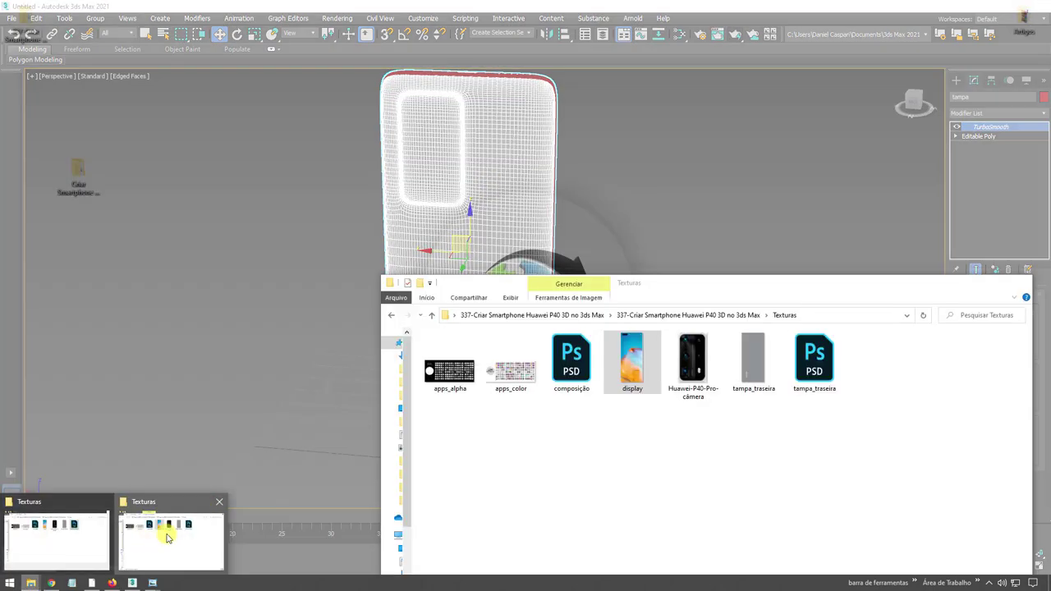
{"action": "left_click", "coordinate": [167, 535]}
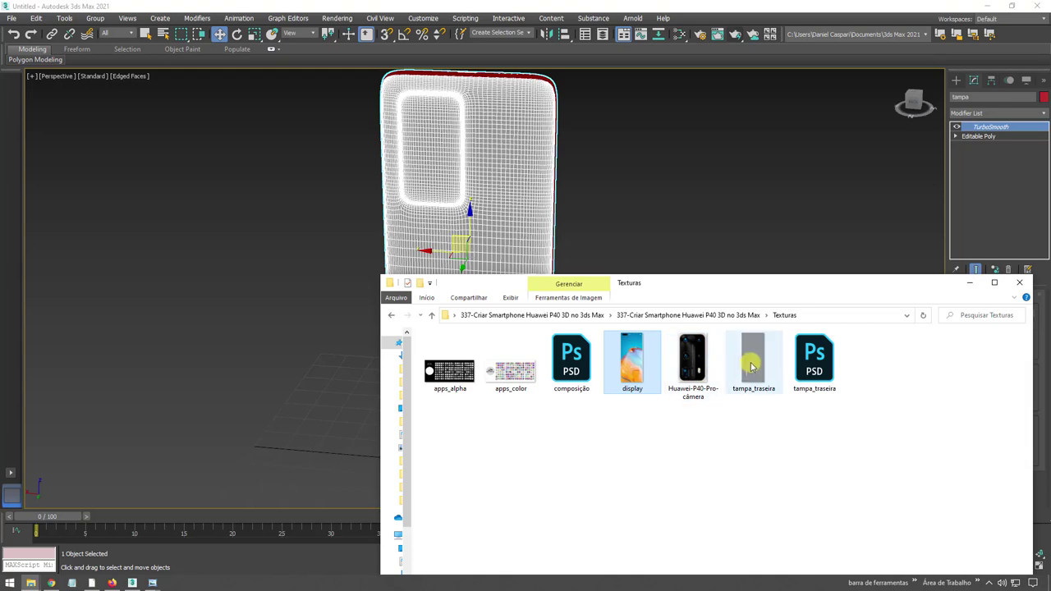
{"action": "left_click_drag", "start_coordinate": [752, 358], "coordinate": [532, 216]}
{"action": "mouse_move", "coordinate": [628, 220]}
{"action": "middle_mouse_down"}
{"action": "mouse_move", "coordinate": [516, 129]}
{"action": "mouse_move", "coordinate": [357, 328]}
{"action": "middle_mouse_up"}
{"action": "scroll", "coordinate": [296, 301], "scroll_direction": "up", "scroll_amount": 5}
{"action": "scroll", "coordinate": [301, 345], "scroll_direction": "down", "scroll_amount": 5}
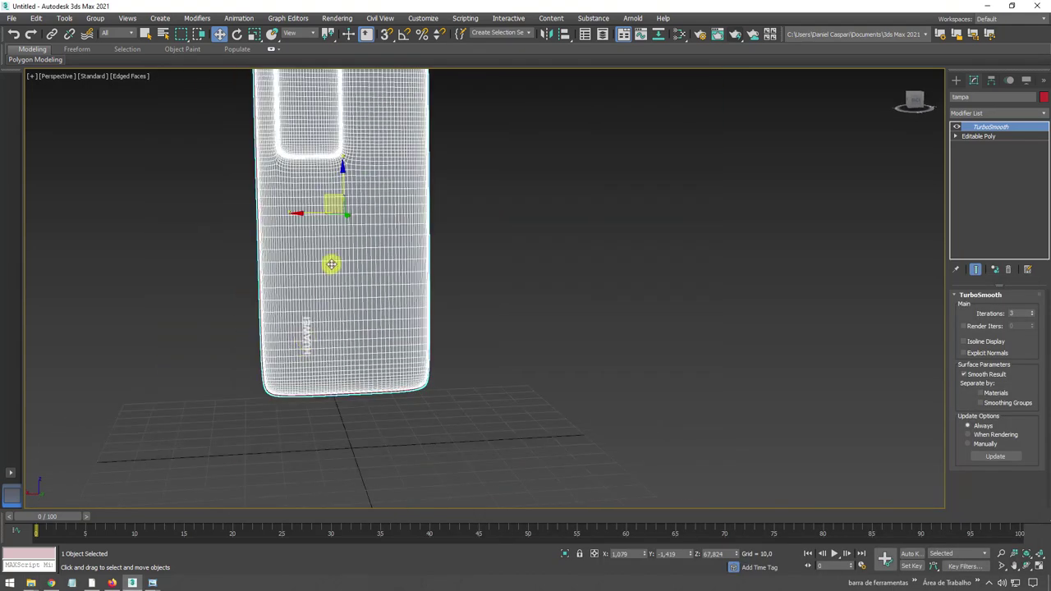
{"action": "middle_click_drag", "start_coordinate": [331, 263], "coordinate": [484, 340]}
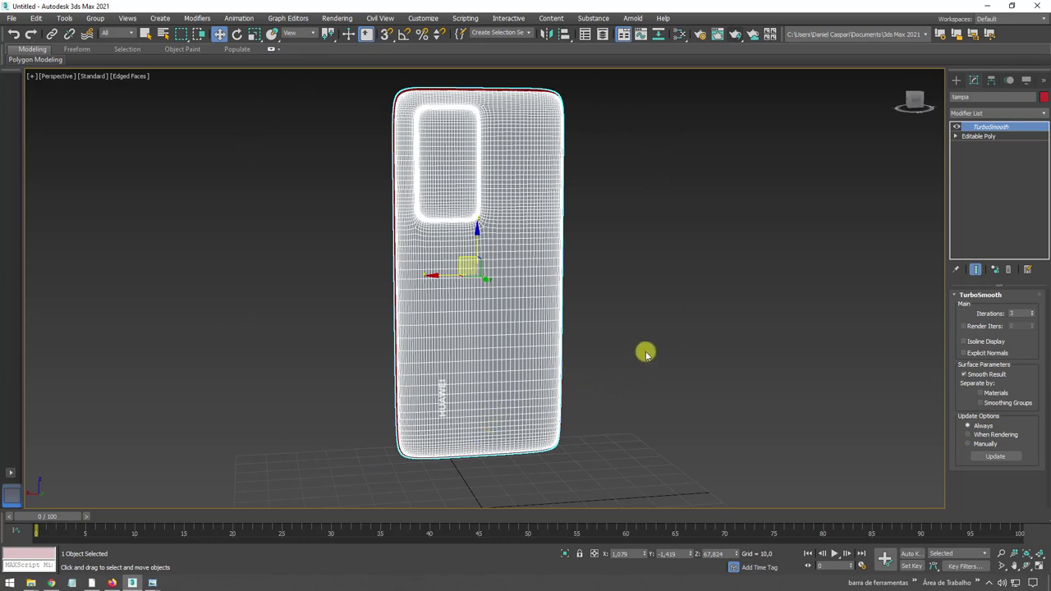
{"action": "mouse_move", "coordinate": [645, 353]}
{"action": "middle_mouse_down", "text": "alt"}
{"action": "mouse_move", "coordinate": [547, 349]}
{"action": "mouse_move", "coordinate": [579, 352]}
{"action": "middle_mouse_up", "text": "alt"}
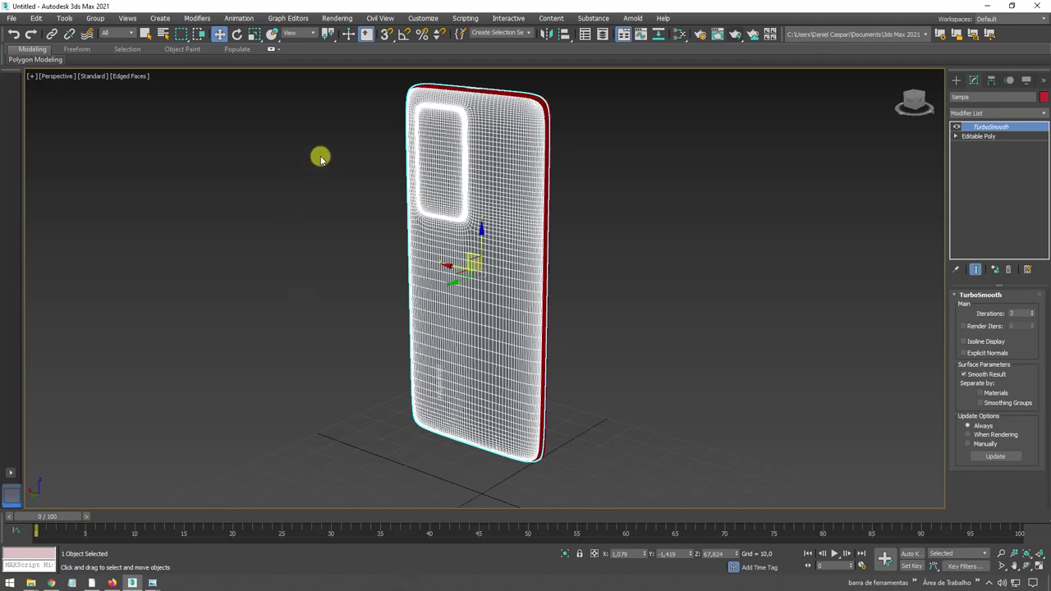
{"action": "mouse_move", "coordinate": [703, 238]}
{"action": "middle_mouse_down", "text": "alt"}
{"action": "mouse_move", "coordinate": [574, 270]}
{"action": "mouse_move", "coordinate": [605, 276]}
{"action": "middle_mouse_up", "text": "alt"}
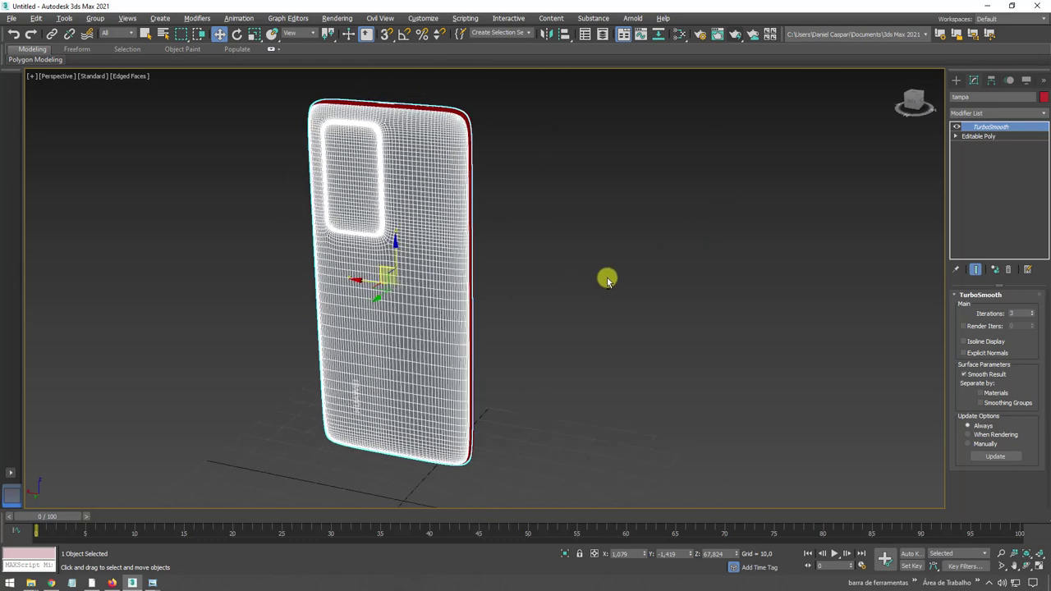
{"action": "left_click", "coordinate": [957, 80]}
{"action": "left_click", "coordinate": [975, 145]}
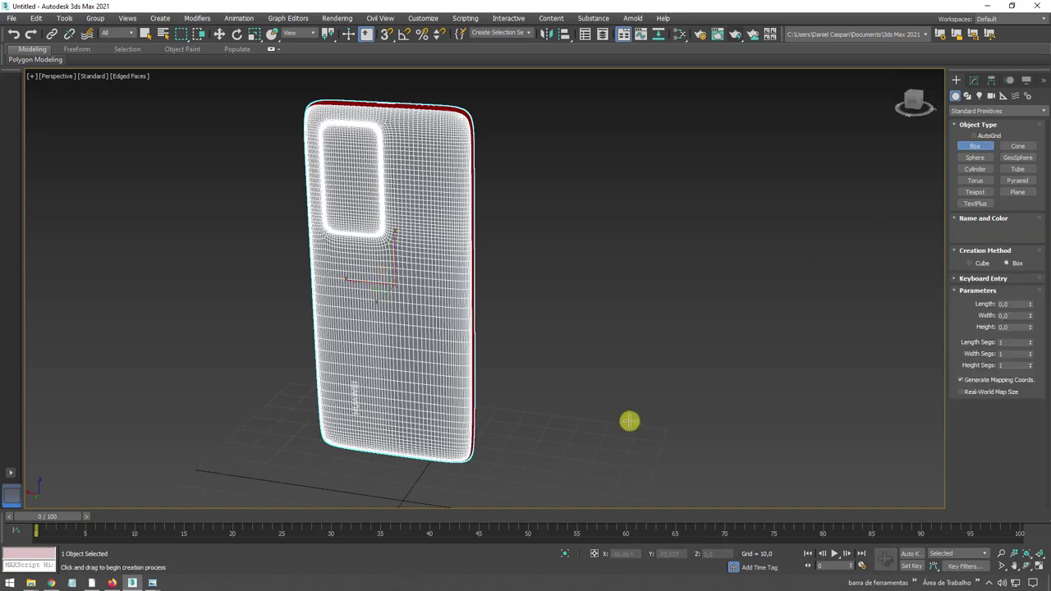
{"action": "left_click_drag", "start_coordinate": [561, 444], "coordinate": [636, 487]}
{"action": "left_click", "coordinate": [646, 233]}
{"action": "right_click", "coordinate": [646, 234]}
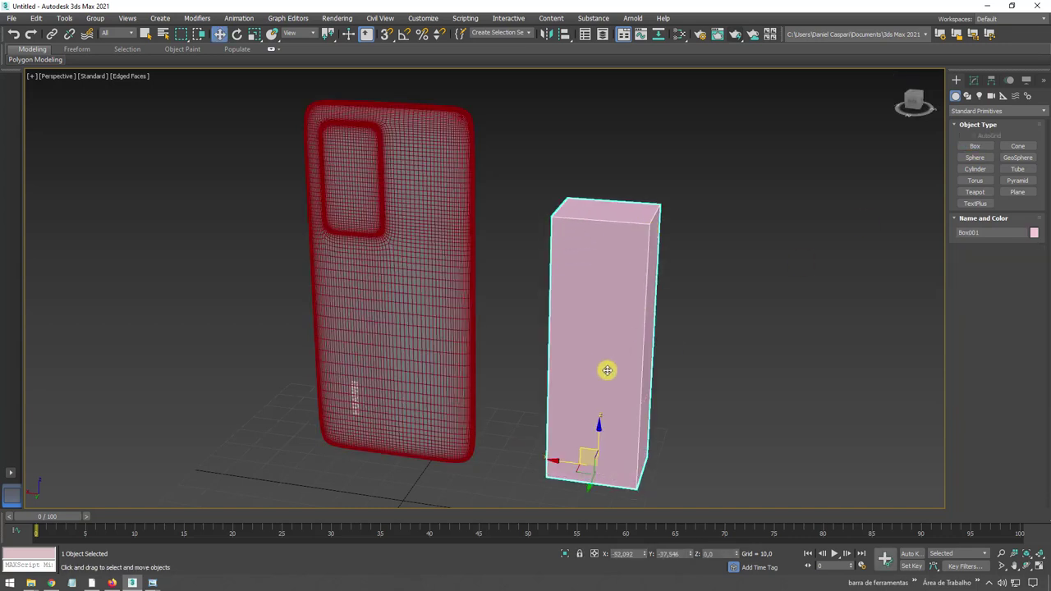
{"action": "left_click", "coordinate": [974, 79]}
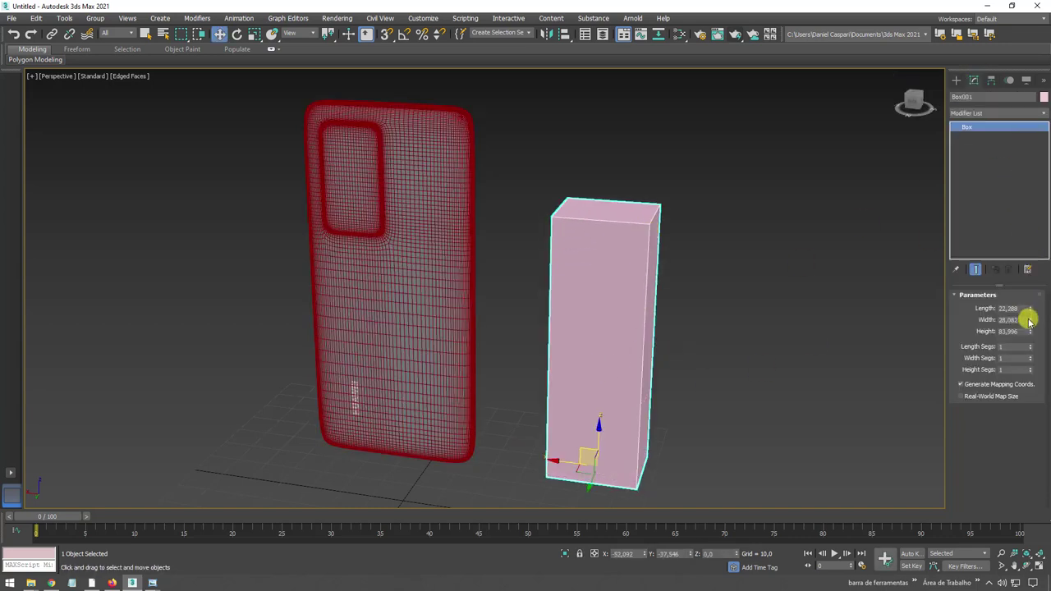
{"action": "left_click_drag", "start_coordinate": [1029, 320], "coordinate": [1026, 261]}
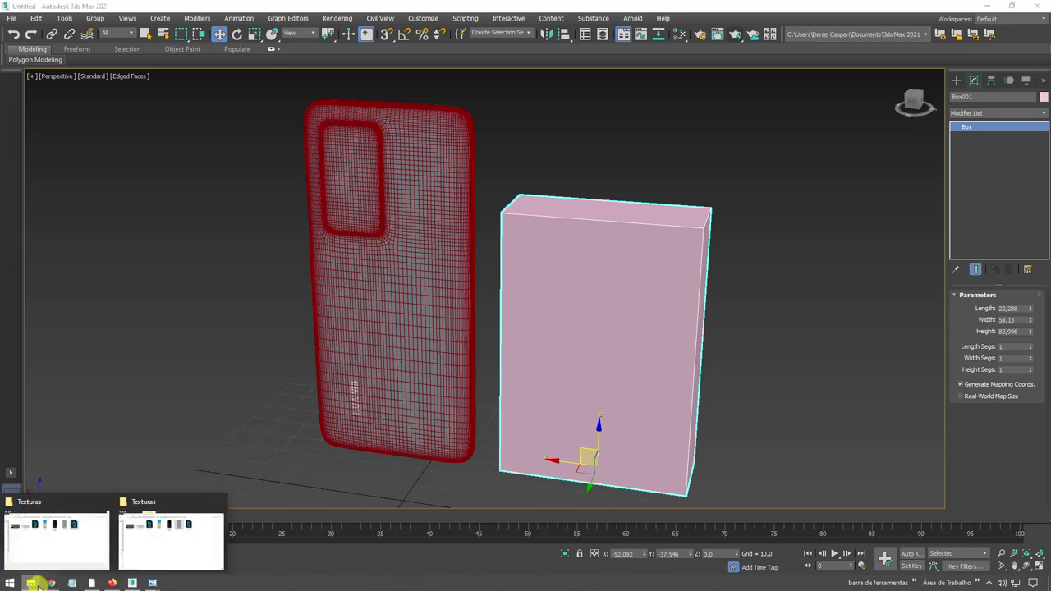
{"action": "left_click", "coordinate": [153, 538]}
{"action": "left_click_drag", "start_coordinate": [657, 301], "coordinate": [633, 415]}
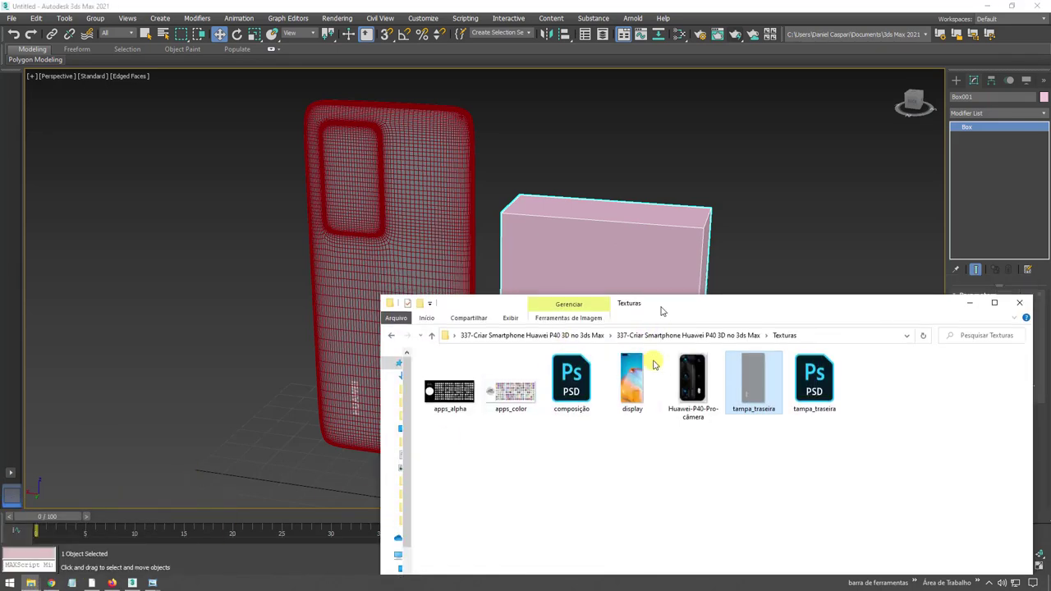
{"action": "left_click_drag", "start_coordinate": [608, 471], "coordinate": [605, 348]}
{"action": "mouse_move", "coordinate": [590, 302]}
{"action": "middle_mouse_down", "text": "alt"}
{"action": "mouse_move", "coordinate": [554, 219]}
{"action": "mouse_move", "coordinate": [561, 265]}
{"action": "middle_mouse_up", "text": "alt"}
{"action": "scroll", "coordinate": [570, 271], "scroll_direction": "down", "scroll_amount": 3}
{"action": "key", "text": "Delete"}
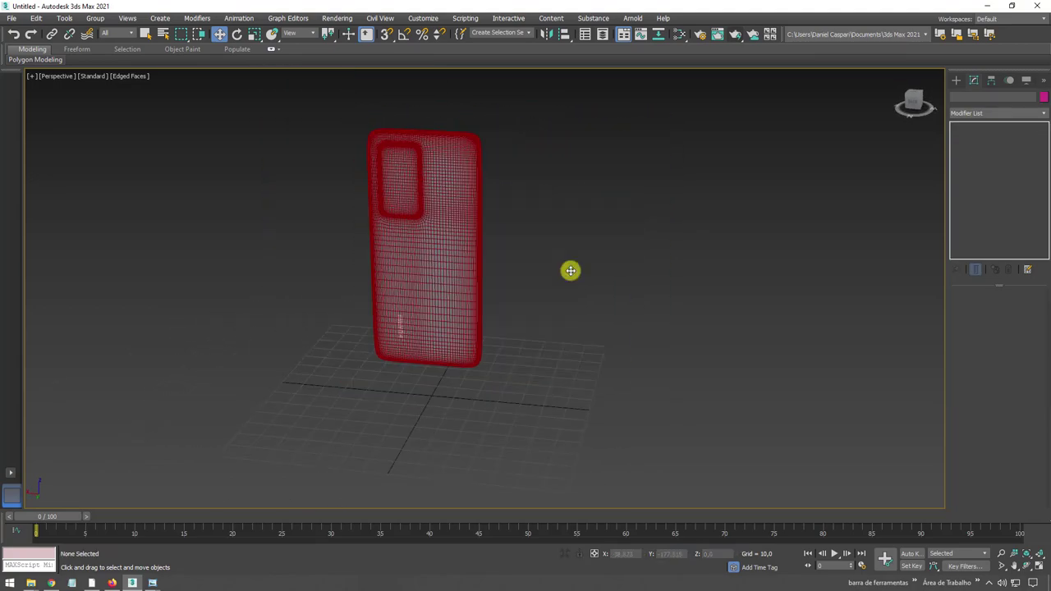
{"action": "left_click", "coordinate": [431, 252]}
{"action": "key", "text": "z"}
- Turn off Edged Faces with F4 and view the wallpapered screen from several angles
{"action": "mouse_move", "coordinate": [591, 295]}
{"action": "middle_mouse_down", "text": "alt"}
{"action": "mouse_move", "coordinate": [631, 312]}
{"action": "mouse_move", "coordinate": [529, 185]}
{"action": "mouse_move", "coordinate": [587, 241]}
{"action": "mouse_move", "coordinate": [582, 228]}
{"action": "middle_mouse_up", "text": "alt"}
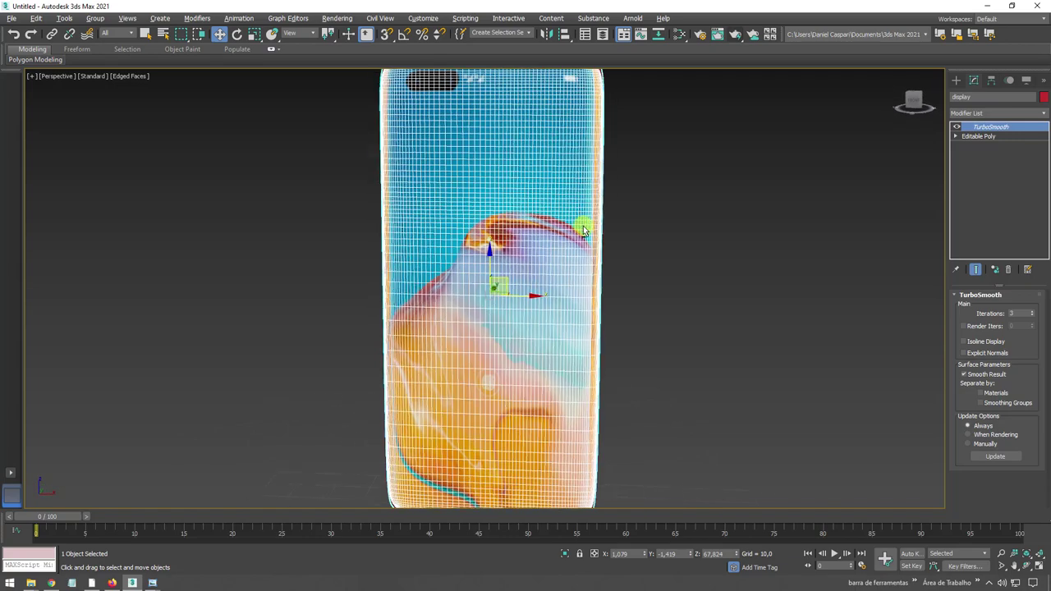
{"action": "scroll", "coordinate": [608, 247], "scroll_direction": "down", "scroll_amount": 3}
{"action": "key", "text": "F4"}
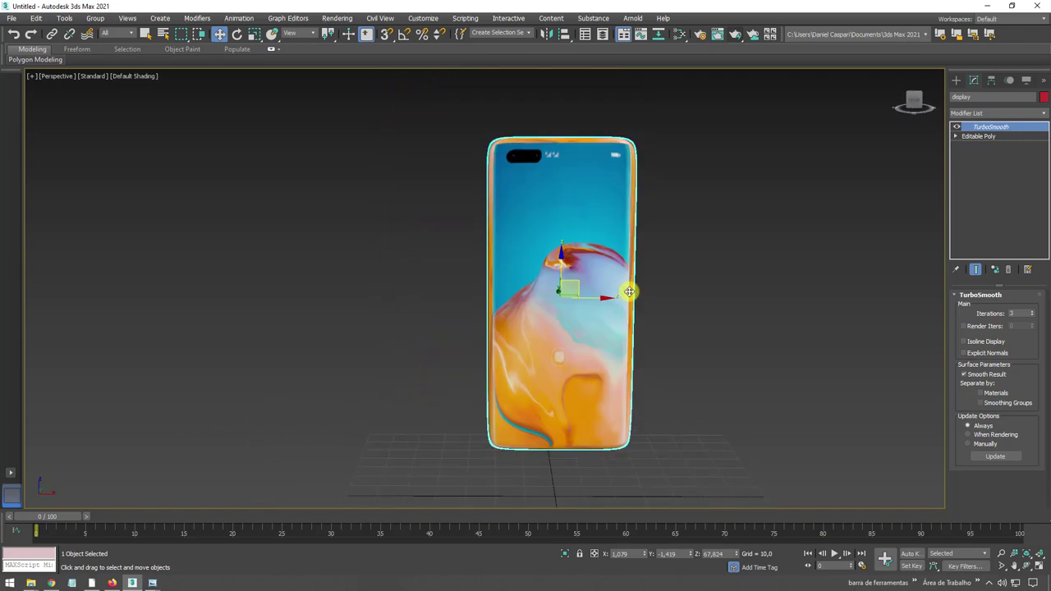
{"action": "scroll", "coordinate": [641, 213], "scroll_direction": "up", "scroll_amount": 2}
{"action": "mouse_move", "coordinate": [642, 213]}
{"action": "middle_mouse_down", "text": "alt"}
{"action": "mouse_move", "coordinate": [615, 244]}
{"action": "mouse_move", "coordinate": [621, 159]}
{"action": "mouse_move", "coordinate": [511, 115]}
{"action": "mouse_move", "coordinate": [682, 284]}
{"action": "mouse_move", "coordinate": [528, 250]}
{"action": "middle_mouse_up", "text": "alt"}
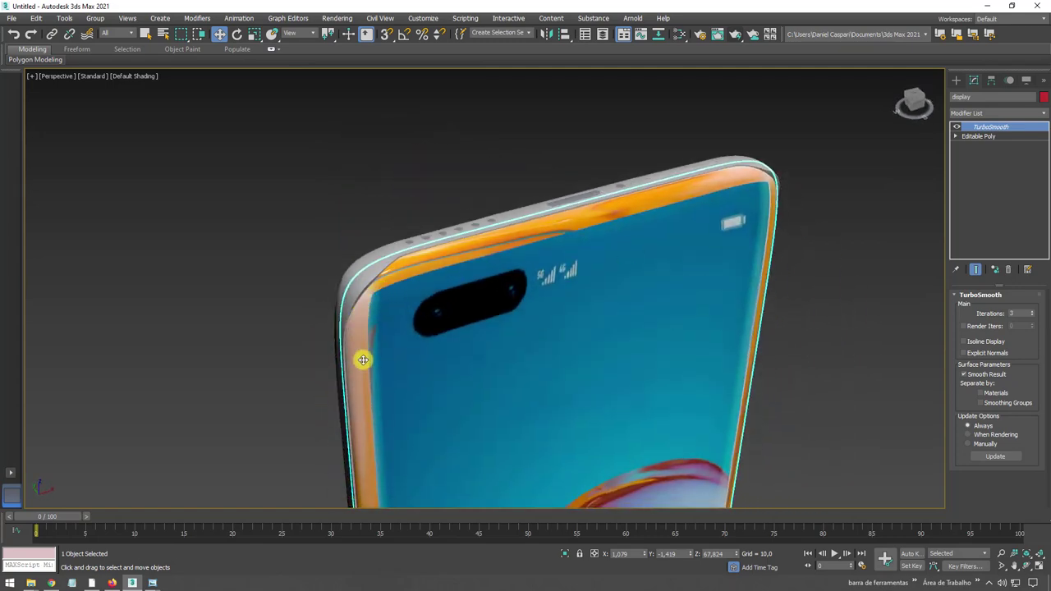
{"action": "mouse_move", "coordinate": [363, 359]}
{"action": "middle_mouse_down", "text": "alt"}
{"action": "mouse_move", "coordinate": [402, 300]}
{"action": "mouse_move", "coordinate": [415, 312]}
{"action": "middle_mouse_up", "text": "alt"}
{"action": "scroll", "coordinate": [463, 376], "scroll_direction": "down", "scroll_amount": 3}
{"action": "mouse_move", "coordinate": [462, 375]}
{"action": "middle_mouse_down", "text": "alt"}
{"action": "mouse_move", "coordinate": [440, 349]}
{"action": "mouse_move", "coordinate": [600, 336]}
{"action": "mouse_move", "coordinate": [660, 317]}
{"action": "middle_mouse_up", "text": "alt"}
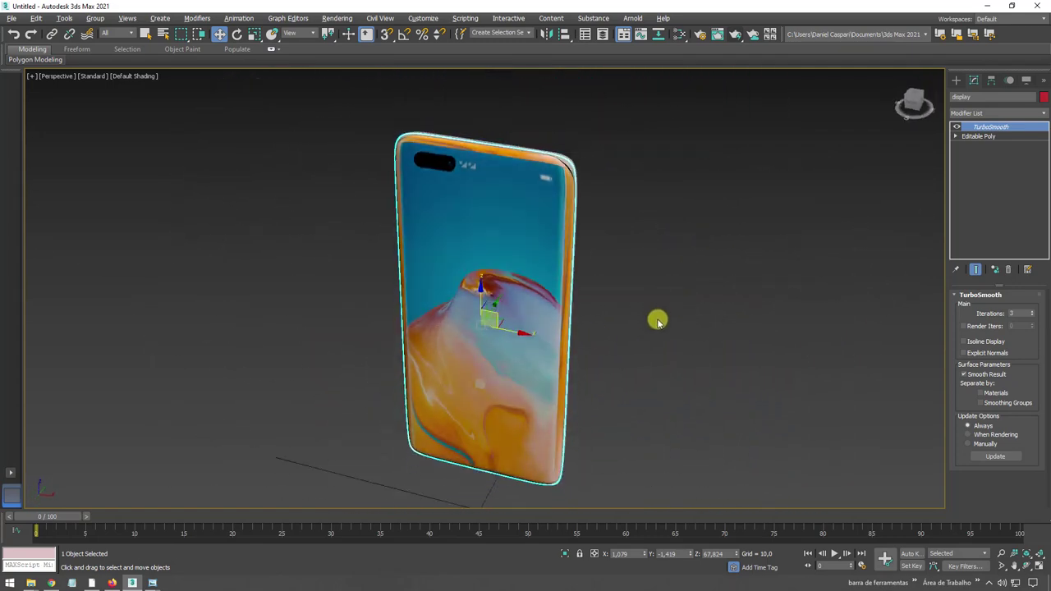
- Select the display's Editable Poly level and open the Modifier List
{"action": "left_click", "coordinate": [973, 137]}
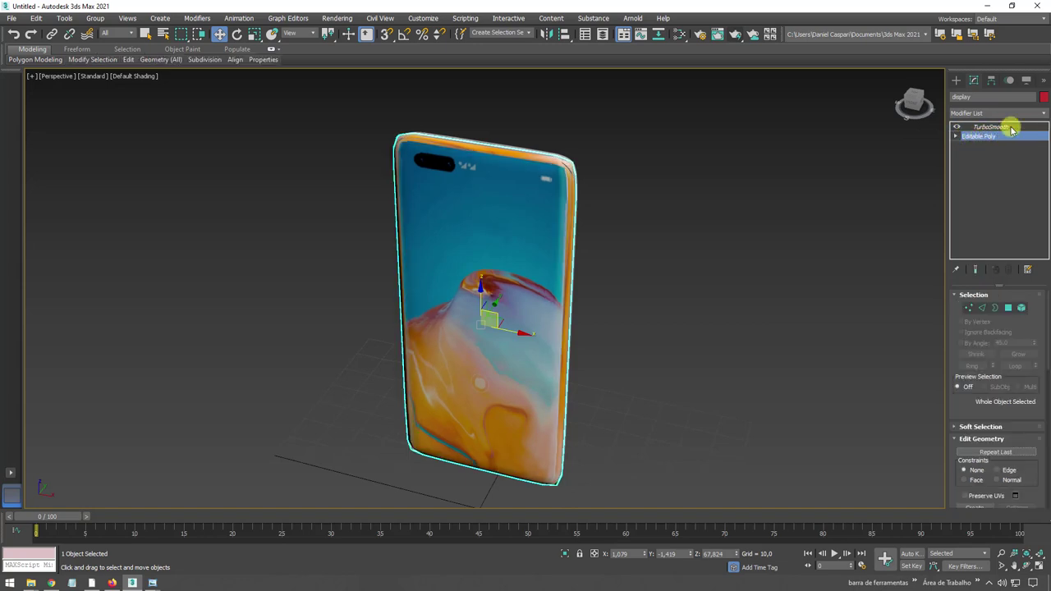
{"action": "left_click", "coordinate": [1046, 117]}
{"action": "left_click_drag", "start_coordinate": [1043, 129], "coordinate": [1041, 493]}
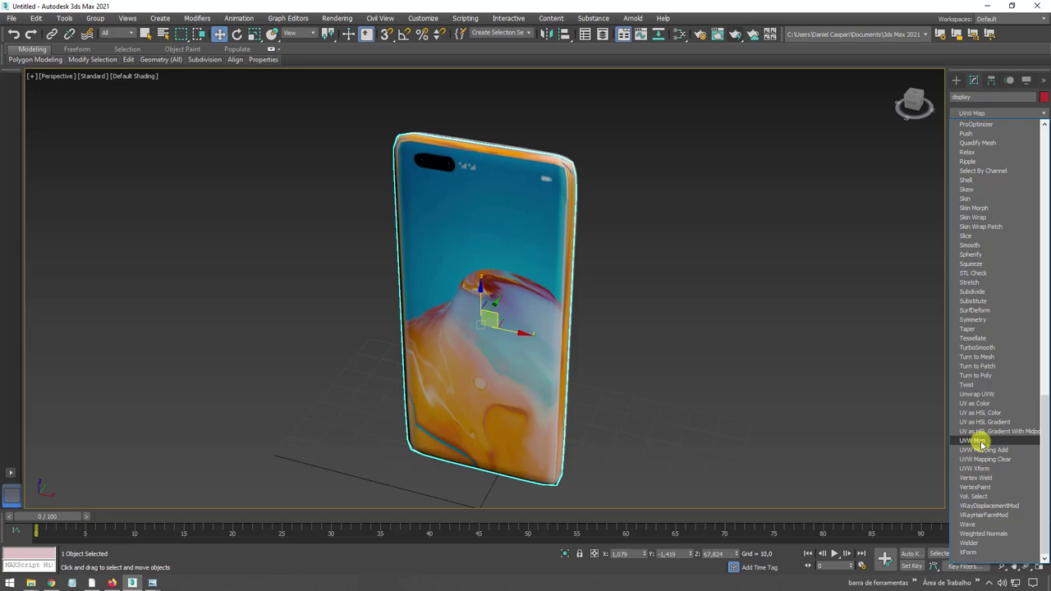
- Add a UVW Map modifier with Y alignment and Fit it to the screen
{"action": "left_click", "coordinate": [972, 441]}
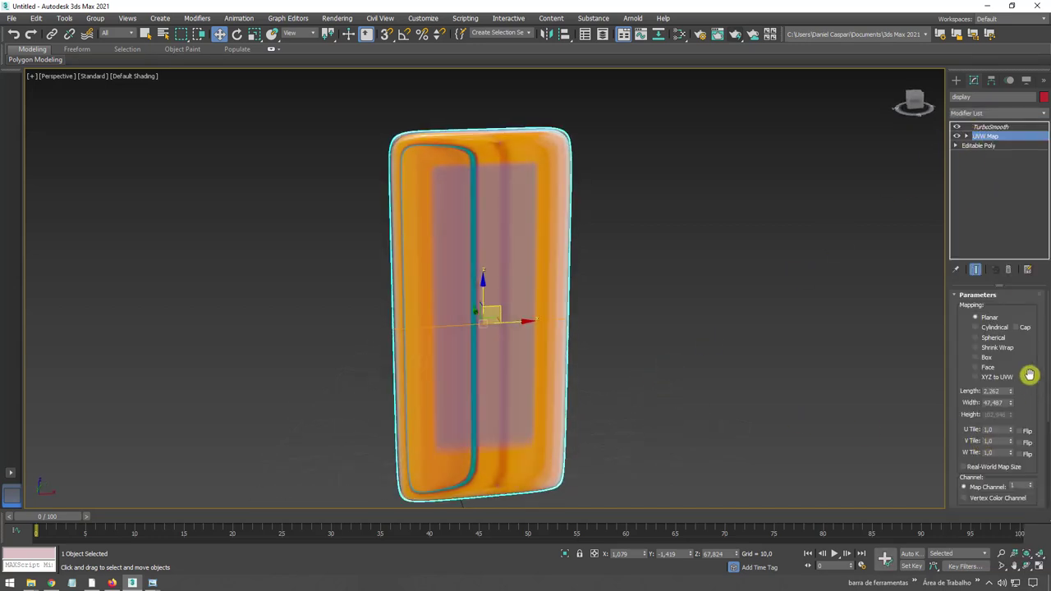
{"action": "scroll", "coordinate": [1029, 375], "scroll_direction": "down", "scroll_amount": 3}
{"action": "left_click", "coordinate": [996, 426]}
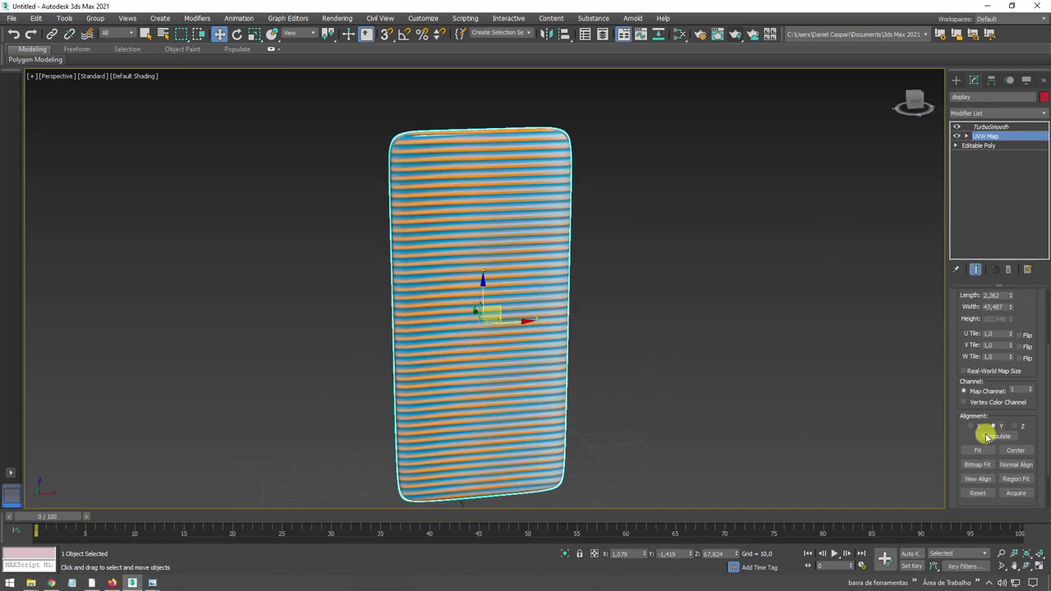
{"action": "left_click", "coordinate": [979, 451]}
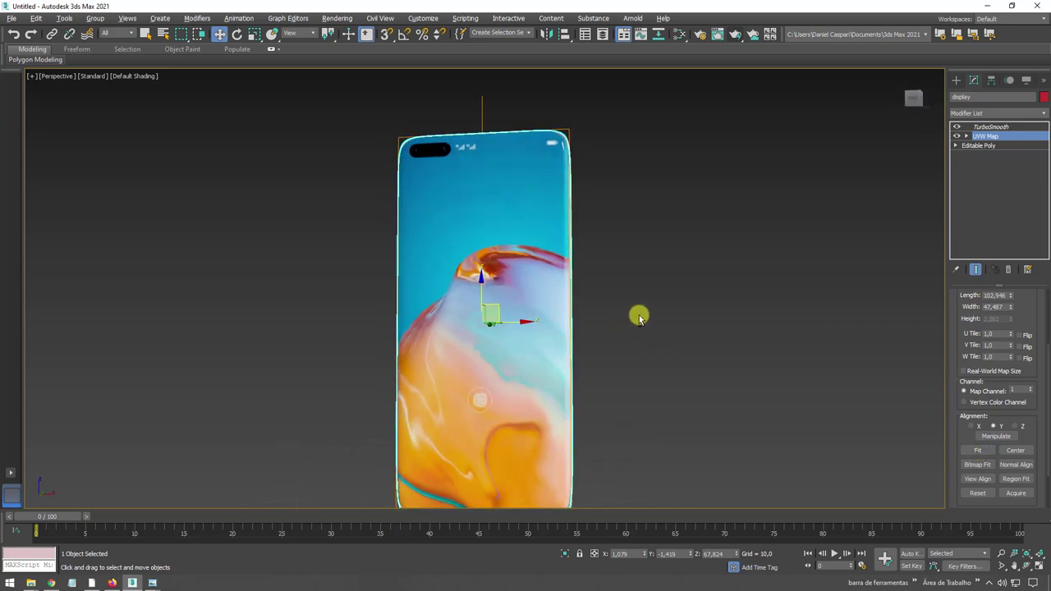
{"action": "mouse_move", "coordinate": [640, 317]}
{"action": "middle_mouse_down", "text": "alt"}
{"action": "mouse_move", "coordinate": [657, 350]}
{"action": "mouse_move", "coordinate": [640, 336]}
{"action": "middle_mouse_up", "text": "alt"}
- Try moving the UVW Map gizmo, cancel the move, and return to the UVW Map level
{"action": "left_click", "coordinate": [967, 136]}
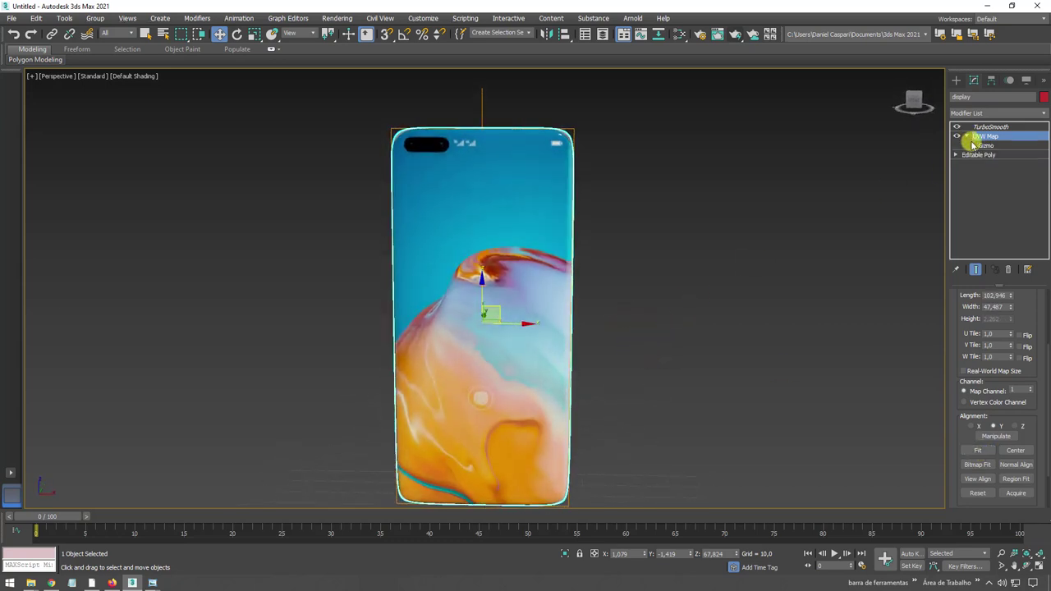
{"action": "left_click", "coordinate": [986, 145]}
{"action": "mouse_move", "coordinate": [496, 310]}
{"action": "left_mouse_down"}
{"action": "mouse_move", "coordinate": [467, 323]}
{"action": "mouse_move", "coordinate": [490, 383]}
{"action": "mouse_move", "coordinate": [662, 418]}
{"action": "mouse_move", "coordinate": [685, 295]}
{"action": "mouse_move", "coordinate": [543, 232]}
{"action": "mouse_move", "coordinate": [369, 268]}
{"action": "left_mouse_up"}
{"action": "right_click", "coordinate": [340, 152]}
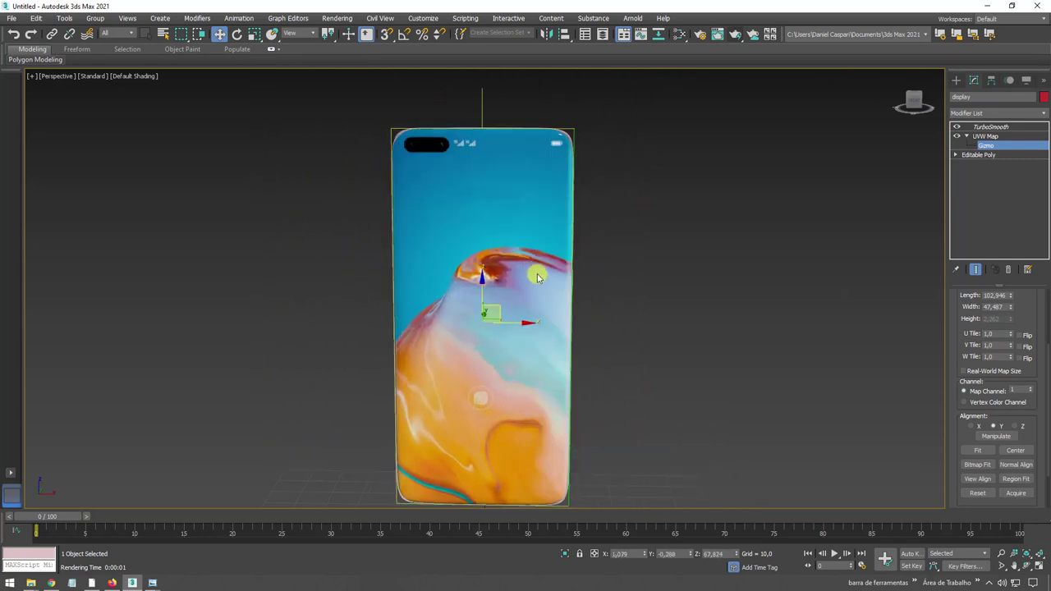
{"action": "mouse_move", "coordinate": [538, 277]}
{"action": "middle_mouse_down", "text": "alt"}
{"action": "mouse_move", "coordinate": [588, 304]}
{"action": "mouse_move", "coordinate": [312, 146]}
{"action": "middle_mouse_up", "text": "alt"}
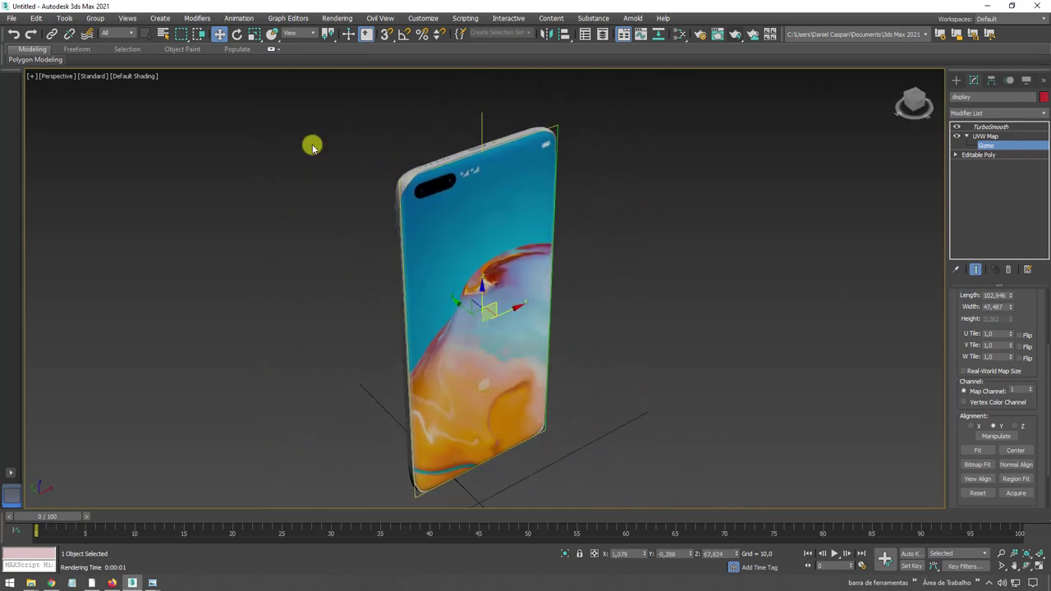
{"action": "left_click", "coordinate": [986, 136]}
{"action": "middle_click_drag", "start_coordinate": [731, 272], "coordinate": [678, 276], "text": "alt"}
{"action": "middle_click_drag", "start_coordinate": [521, 315], "coordinate": [542, 312], "text": "alt"}
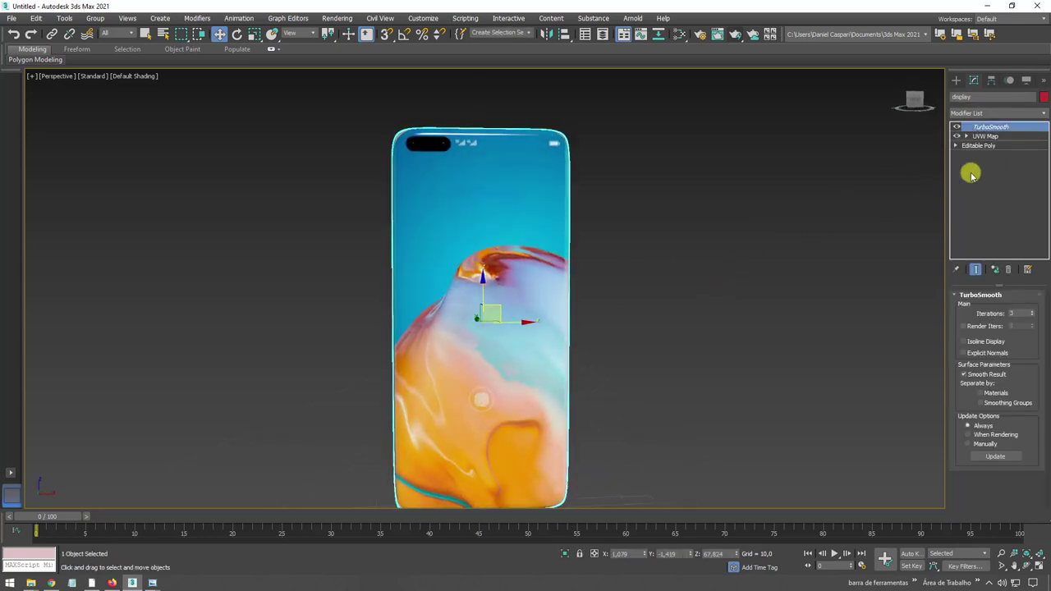
{"action": "left_click", "coordinate": [986, 137]}
- Collapse the modifier stack up to UVW Map, confirming Yes in the warning
{"action": "right_click", "coordinate": [984, 138]}
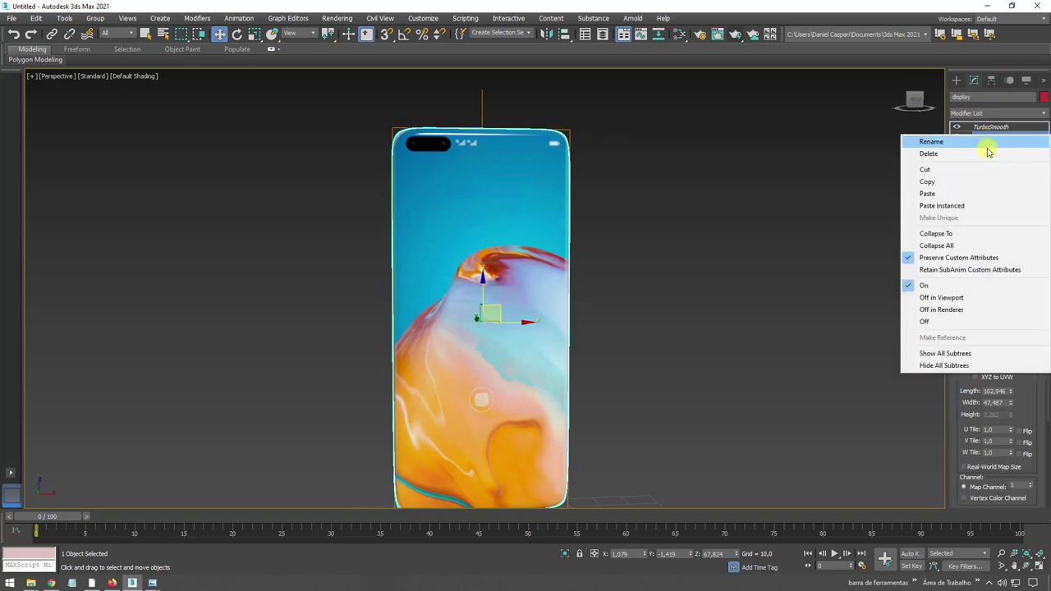
{"action": "left_click", "coordinate": [949, 236]}
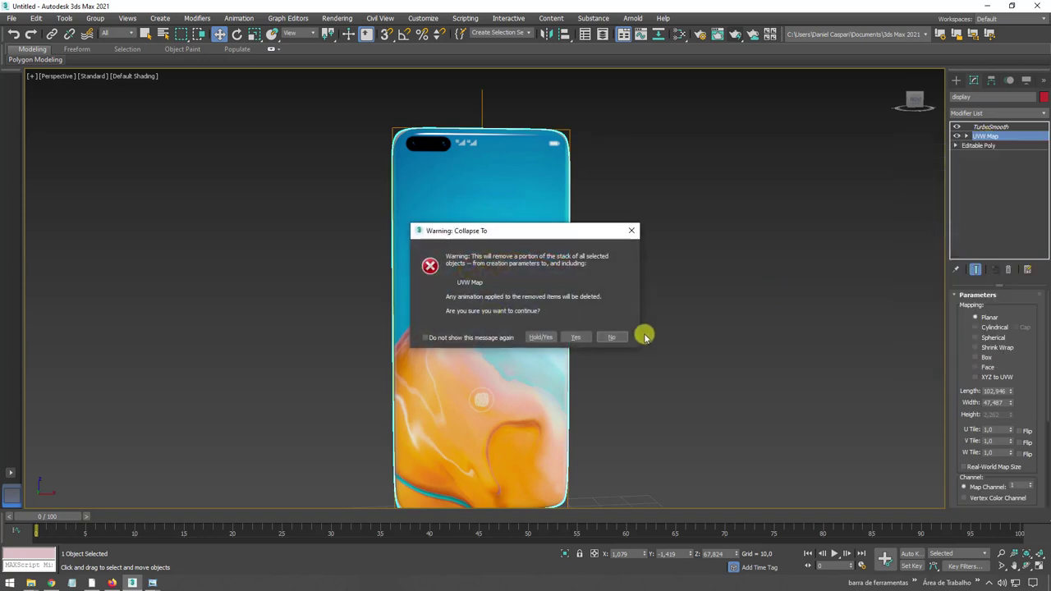
{"action": "left_click", "coordinate": [580, 336]}
{"action": "mouse_move", "coordinate": [623, 346]}
{"action": "middle_mouse_down", "text": "alt"}
{"action": "mouse_move", "coordinate": [616, 354]}
{"action": "mouse_move", "coordinate": [616, 326]}
{"action": "mouse_move", "coordinate": [617, 359]}
{"action": "mouse_move", "coordinate": [510, 313]}
{"action": "mouse_move", "coordinate": [619, 324]}
{"action": "mouse_move", "coordinate": [577, 276]}
{"action": "mouse_move", "coordinate": [555, 278]}
{"action": "middle_mouse_up", "text": "alt"}
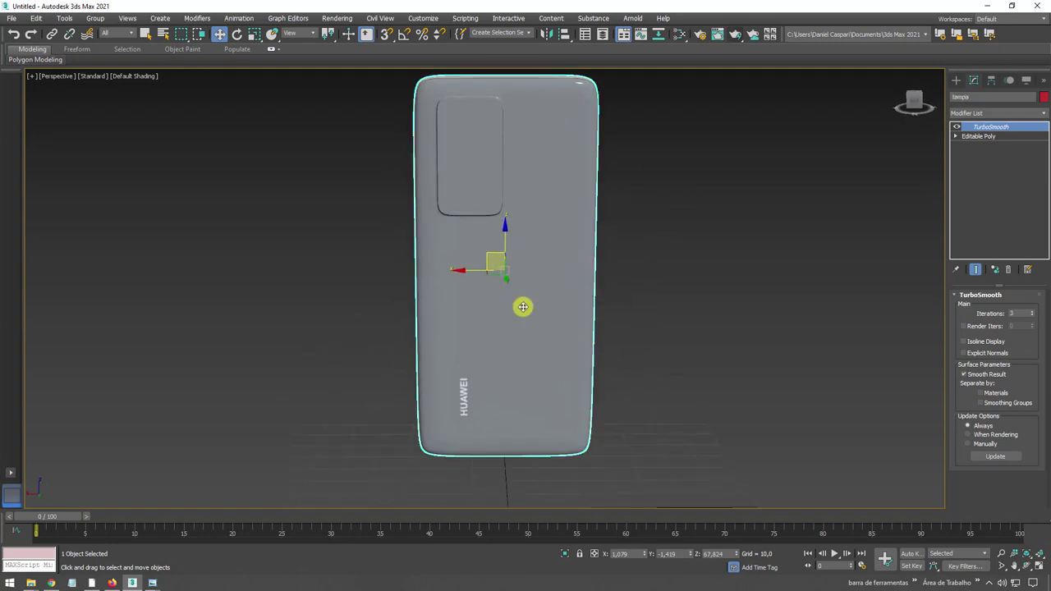
- Orbit to the phone's front, zoom out and pan to frame the wallpapered screen
{"action": "mouse_move", "coordinate": [511, 412]}
{"action": "middle_mouse_down", "text": "alt"}
{"action": "mouse_move", "coordinate": [483, 367]}
{"action": "mouse_move", "coordinate": [446, 387]}
{"action": "mouse_move", "coordinate": [326, 361]}
{"action": "mouse_move", "coordinate": [381, 391]}
{"action": "mouse_move", "coordinate": [464, 182]}
{"action": "mouse_move", "coordinate": [493, 258]}
{"action": "middle_mouse_up", "text": "alt"}
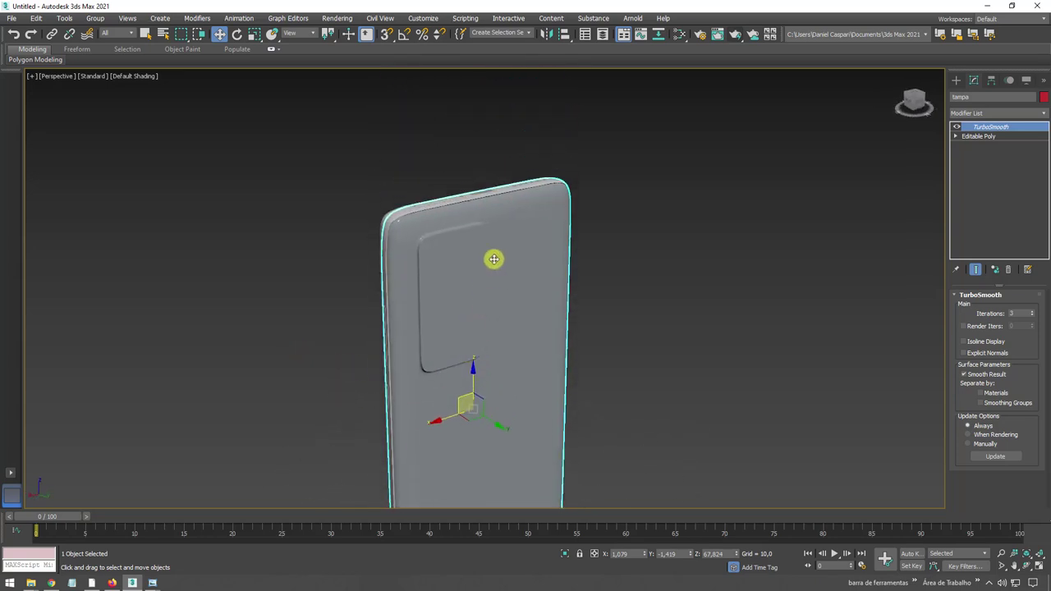
{"action": "mouse_move", "coordinate": [319, 298]}
{"action": "middle_mouse_down", "text": "alt"}
{"action": "mouse_move", "coordinate": [447, 314]}
{"action": "mouse_move", "coordinate": [504, 200]}
{"action": "mouse_move", "coordinate": [500, 226]}
{"action": "middle_mouse_up", "text": "alt"}
{"action": "scroll", "coordinate": [500, 225], "scroll_direction": "down", "scroll_amount": 3}
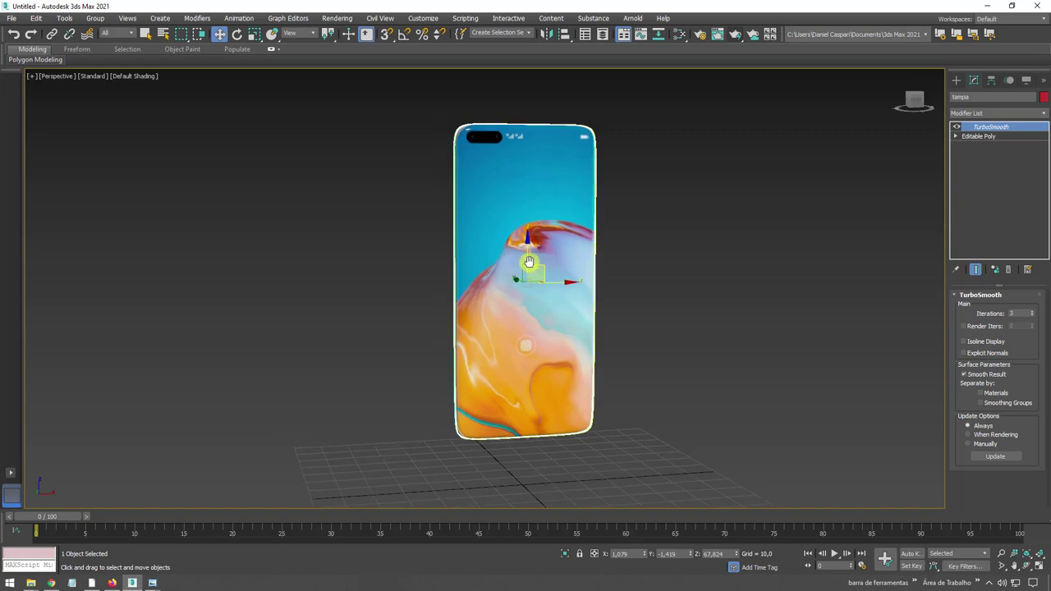
{"action": "middle_click_drag", "start_coordinate": [556, 265], "coordinate": [671, 286]}
- Open the Slate Material Editor, hide its browser and move it clear of the phone
{"action": "left_click", "coordinate": [680, 34]}
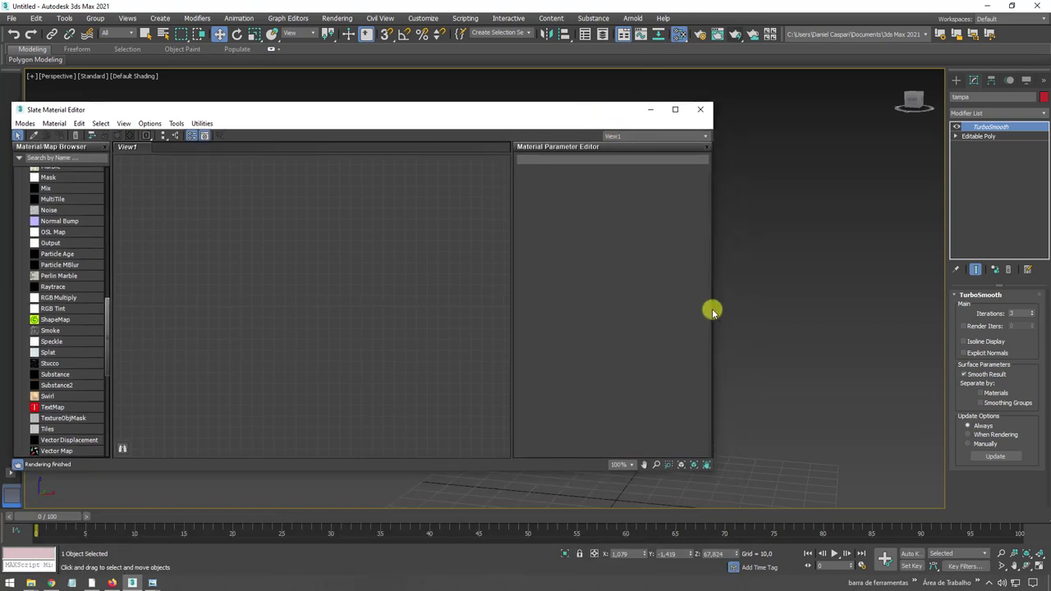
{"action": "left_click_drag", "start_coordinate": [714, 308], "coordinate": [538, 306]}
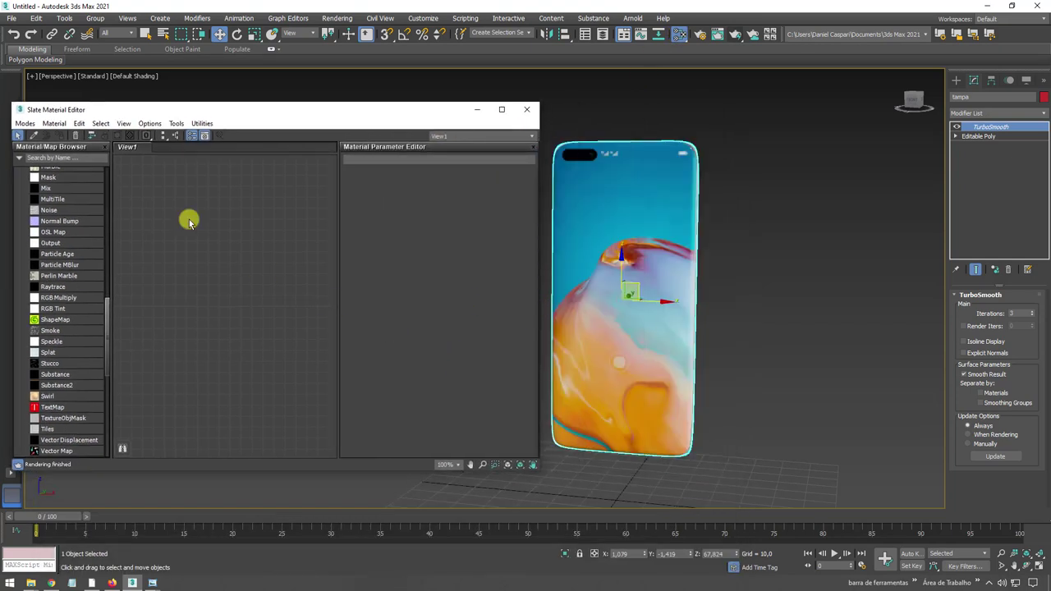
{"action": "left_click", "coordinate": [106, 149]}
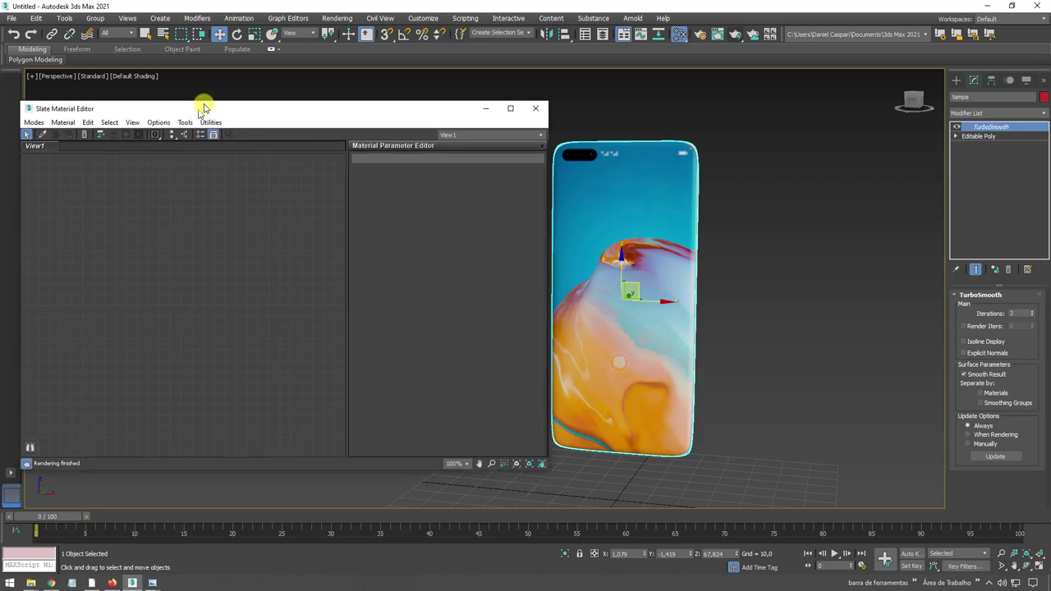
{"action": "left_click_drag", "start_coordinate": [206, 109], "coordinate": [216, 81]}
- Pick the screen's material with the eyedropper and delete the Material #25 node
{"action": "left_click", "coordinate": [39, 108]}
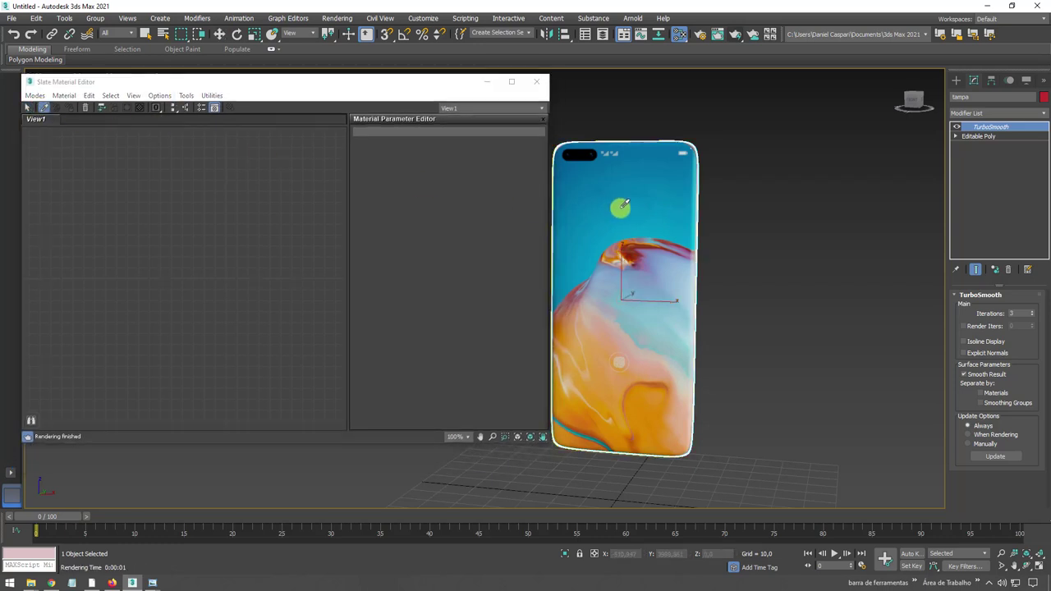
{"action": "left_click", "coordinate": [621, 206]}
{"action": "middle_click_drag", "start_coordinate": [231, 176], "coordinate": [267, 179]}
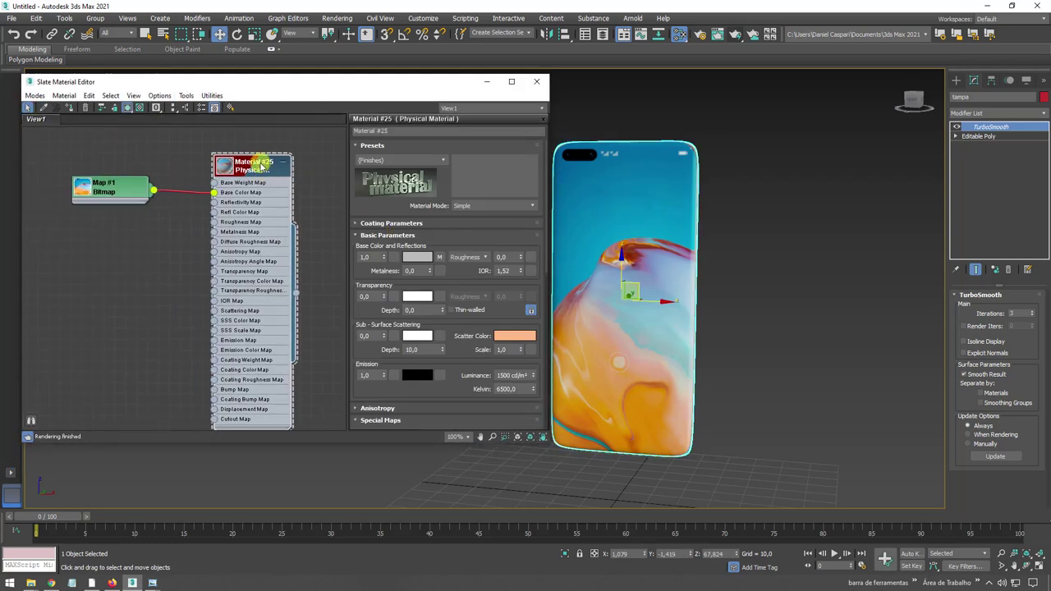
{"action": "left_click_drag", "start_coordinate": [282, 165], "coordinate": [294, 169]}
{"action": "left_click", "coordinate": [200, 211]}
{"action": "left_click", "coordinate": [258, 168]}
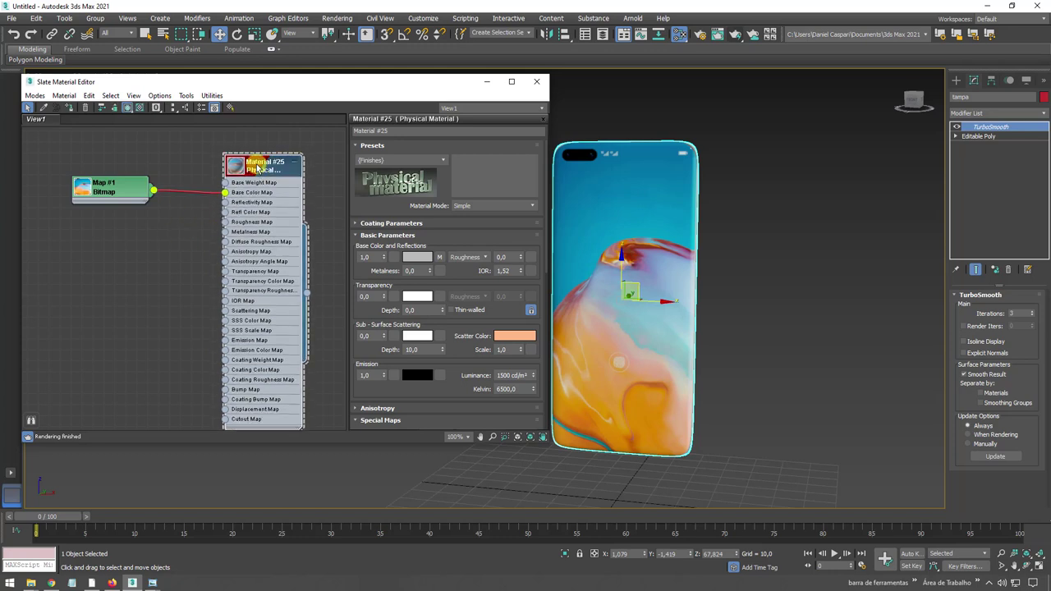
{"action": "key", "text": "Delete"}
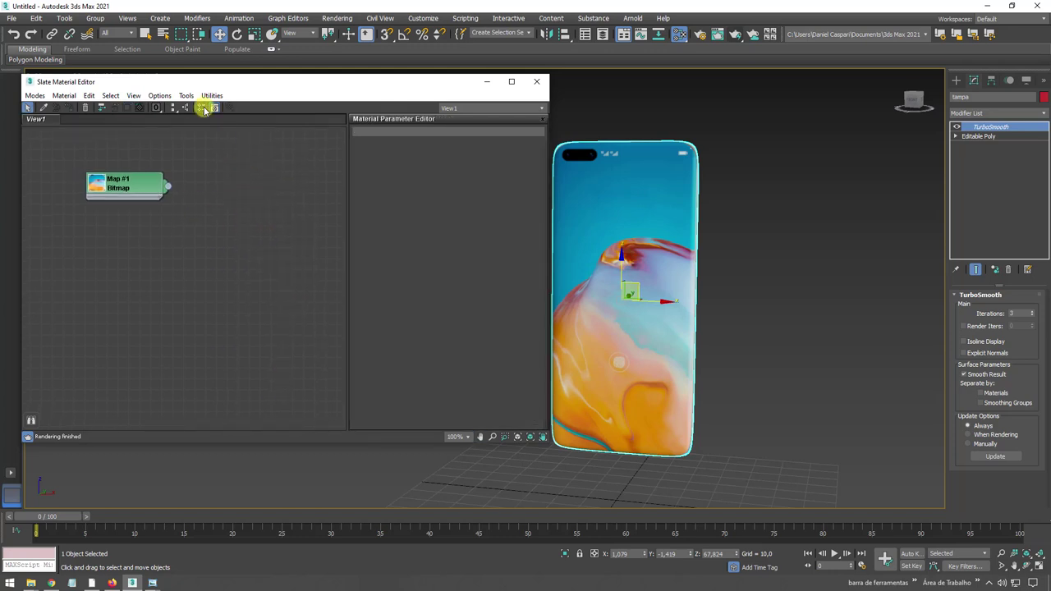
- Add a Standard (Legacy) material node from the Material/Map Browser's Scanline group to View1
{"action": "left_click", "coordinate": [201, 110]}
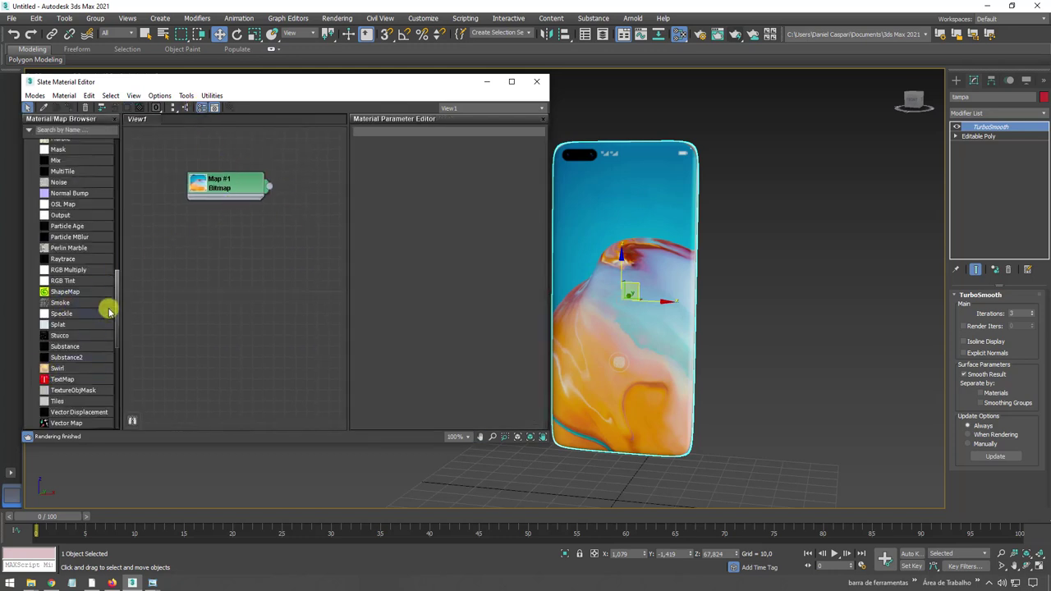
{"action": "left_click_drag", "start_coordinate": [118, 320], "coordinate": [123, 375]}
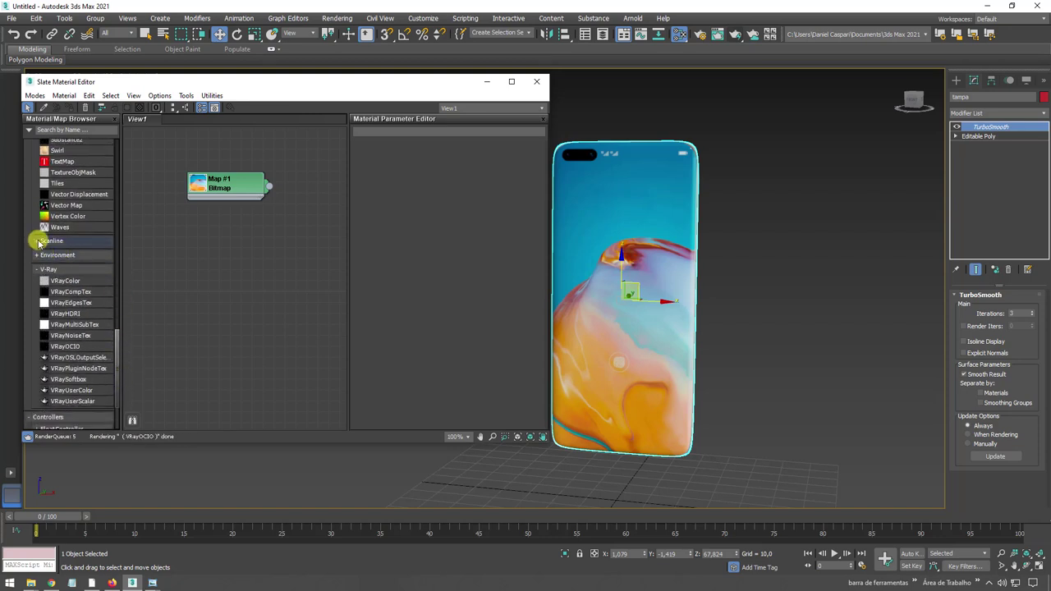
{"action": "left_click", "coordinate": [37, 240]}
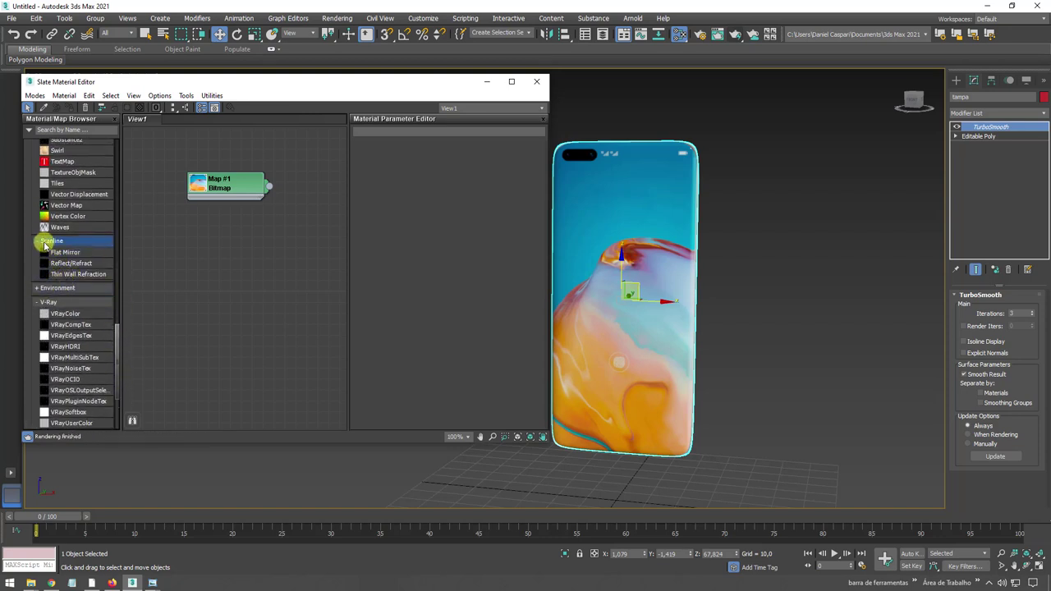
{"action": "scroll", "coordinate": [51, 258], "scroll_direction": "up", "scroll_amount": 3}
{"action": "scroll", "coordinate": [79, 354], "scroll_direction": "up", "scroll_amount": 5}
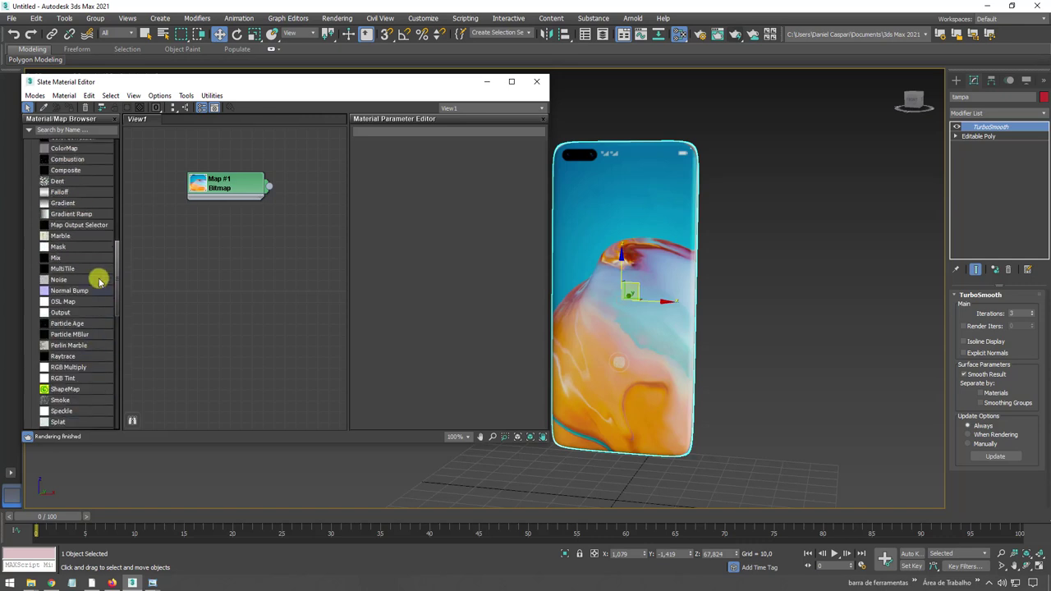
{"action": "scroll", "coordinate": [104, 277], "scroll_direction": "up", "scroll_amount": 5}
{"action": "scroll", "coordinate": [93, 238], "scroll_direction": "up", "scroll_amount": 5}
{"action": "scroll", "coordinate": [89, 277], "scroll_direction": "up", "scroll_amount": 5}
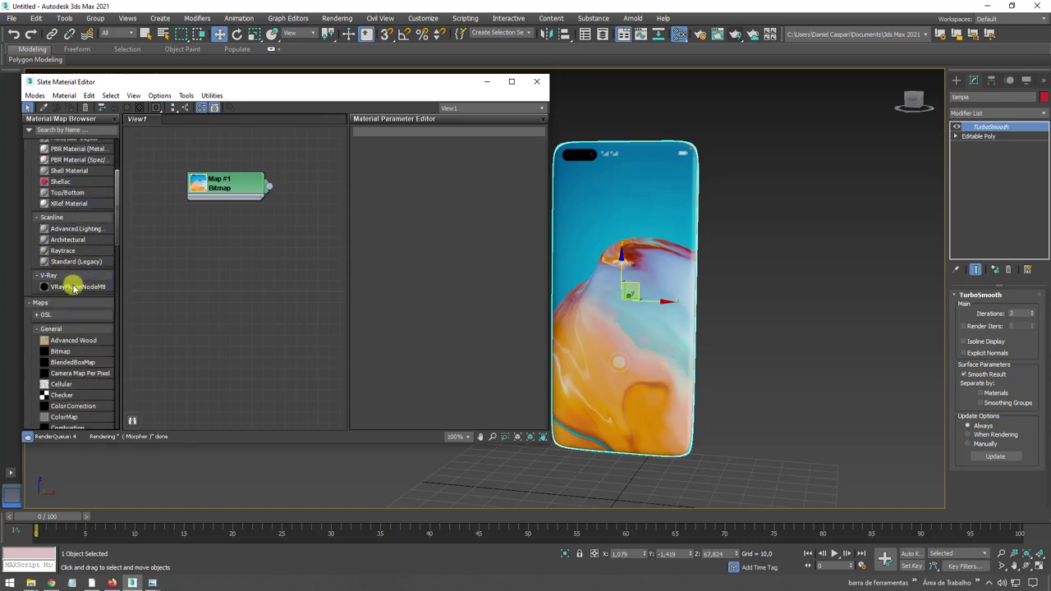
{"action": "left_click", "coordinate": [58, 261]}
{"action": "left_click_drag", "start_coordinate": [282, 238], "coordinate": [305, 206]}
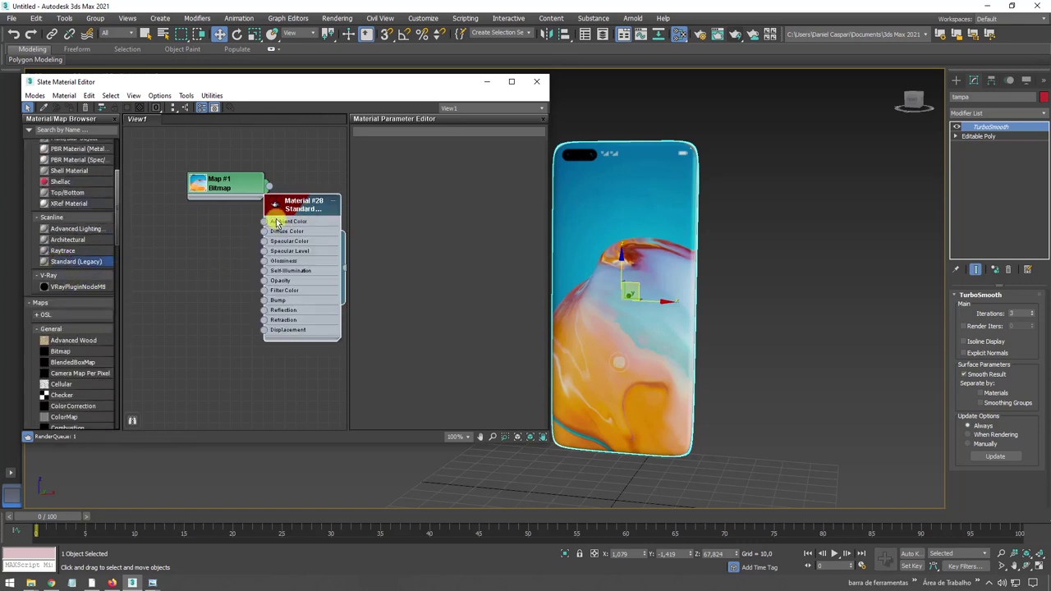
- Wire the Map #1 wallpaper bitmap into Diffuse Color and assign Material #28 to the phone
{"action": "left_click_drag", "start_coordinate": [244, 194], "coordinate": [220, 232]}
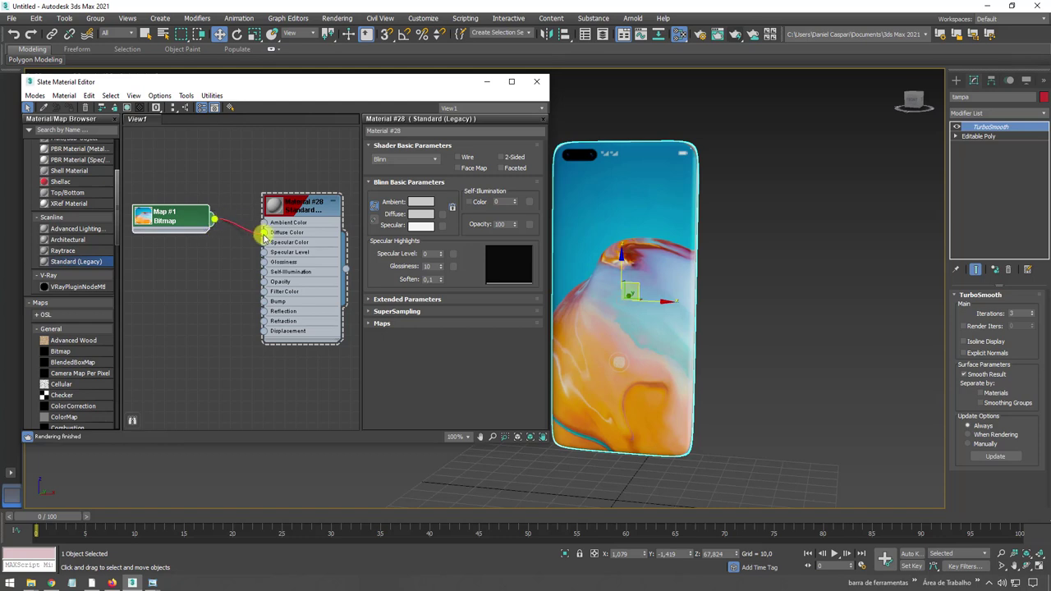
{"action": "left_click_drag", "start_coordinate": [348, 272], "coordinate": [641, 220]}
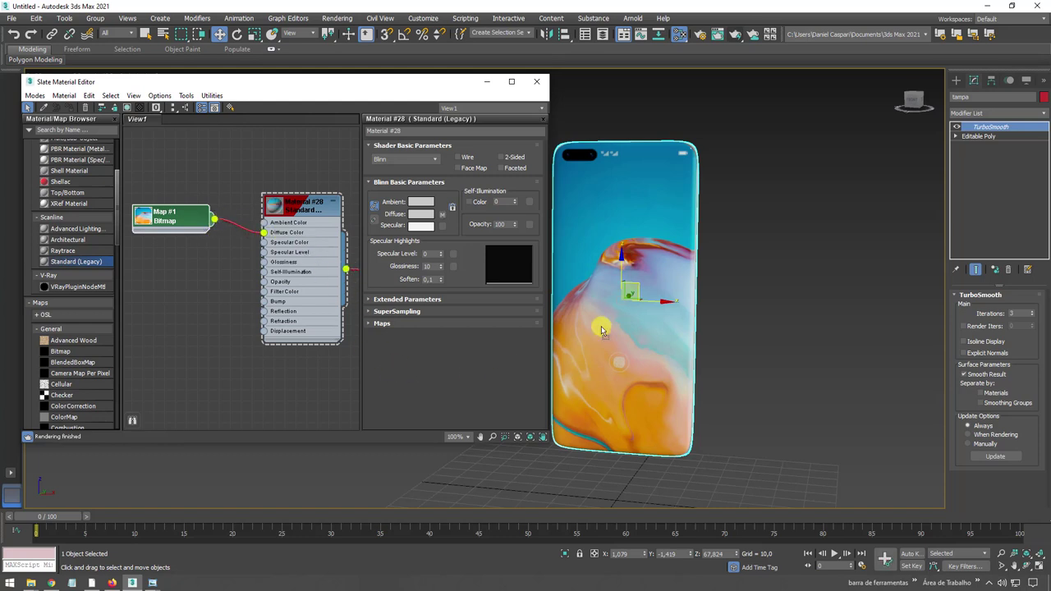
{"action": "left_click_drag", "start_coordinate": [302, 205], "coordinate": [302, 173]}
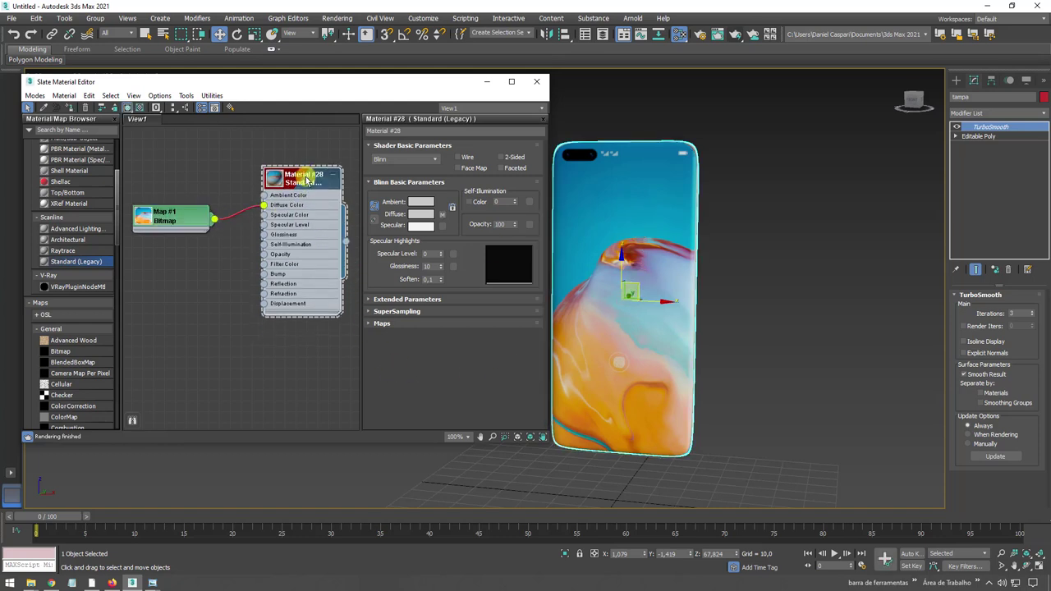
{"action": "middle_click_drag", "start_coordinate": [725, 309], "coordinate": [664, 329], "text": "alt"}
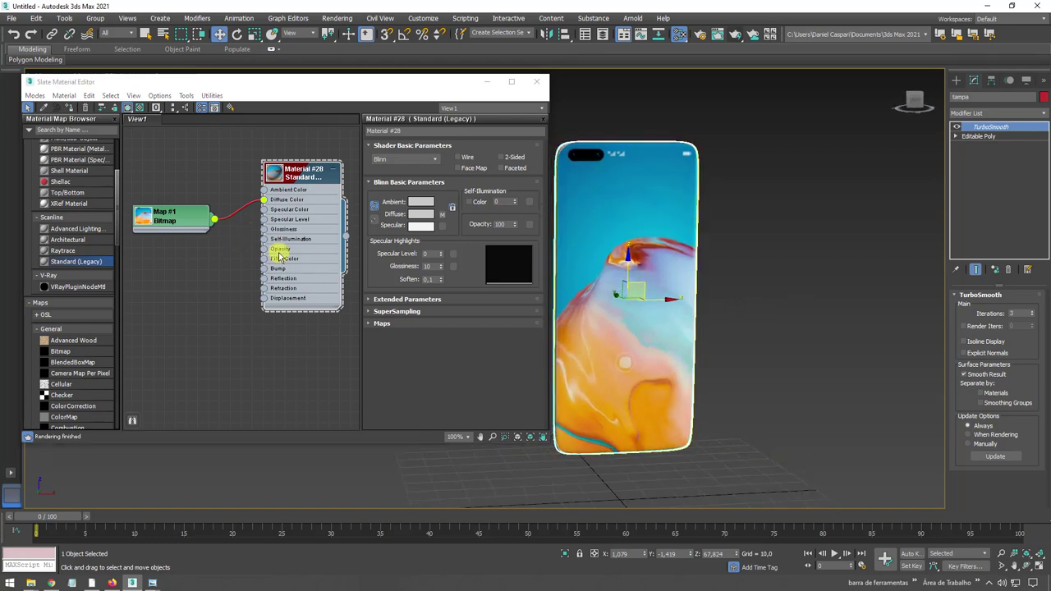
- Try shifting Map #1's wallpaper offset, reset U and V offsets to zero, and rearrange the nodes
{"action": "double_click", "coordinate": [180, 213]}
{"action": "left_click_drag", "start_coordinate": [181, 213], "coordinate": [201, 170]}
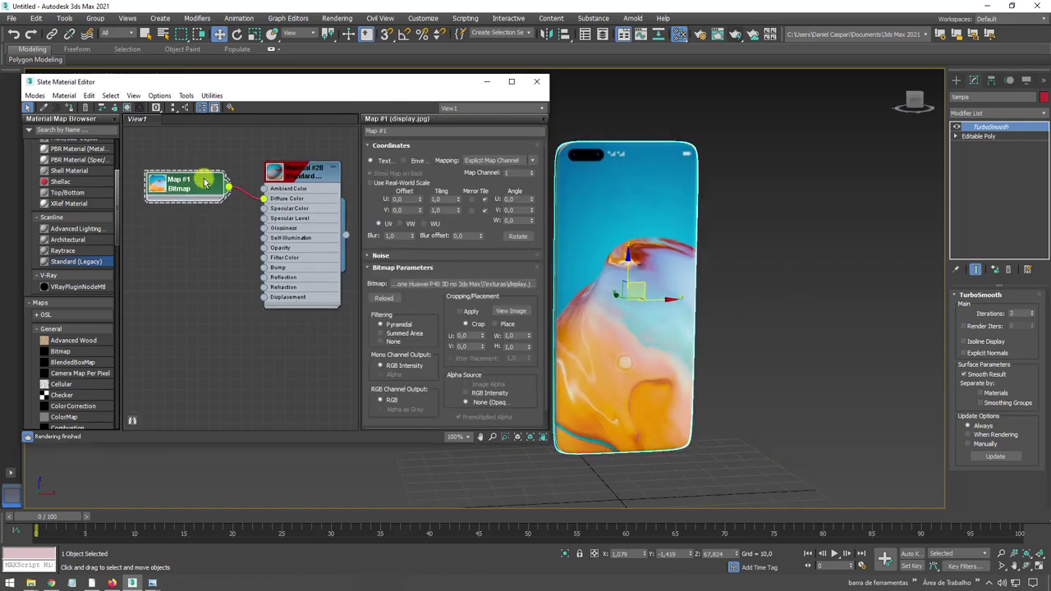
{"action": "mouse_move", "coordinate": [421, 202]}
{"action": "left_mouse_down"}
{"action": "mouse_move", "coordinate": [422, 146]}
{"action": "mouse_move", "coordinate": [420, 214]}
{"action": "left_mouse_up"}
{"action": "right_click", "coordinate": [421, 211]}
{"action": "right_click", "coordinate": [422, 200]}
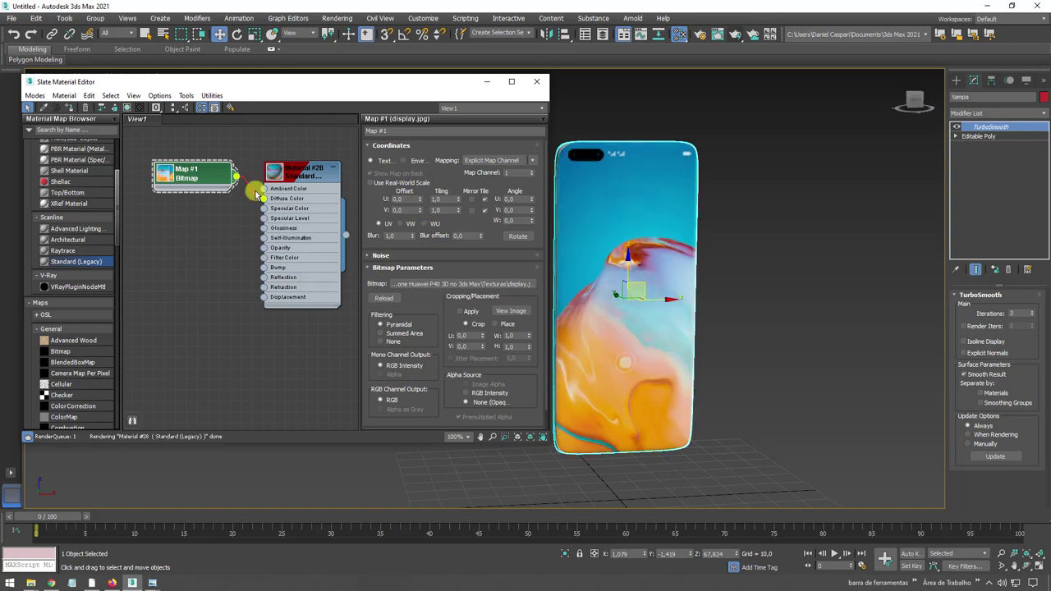
{"action": "left_click_drag", "start_coordinate": [211, 176], "coordinate": [188, 224]}
{"action": "mouse_move", "coordinate": [203, 236]}
{"action": "middle_mouse_down"}
{"action": "mouse_move", "coordinate": [313, 237]}
{"action": "mouse_move", "coordinate": [231, 252]}
{"action": "middle_mouse_up"}
{"action": "scroll", "coordinate": [295, 244], "scroll_direction": "down", "scroll_amount": 1}
{"action": "mouse_move", "coordinate": [197, 227]}
{"action": "left_mouse_down"}
{"action": "mouse_move", "coordinate": [238, 220]}
{"action": "mouse_move", "coordinate": [217, 211]}
{"action": "left_mouse_up"}
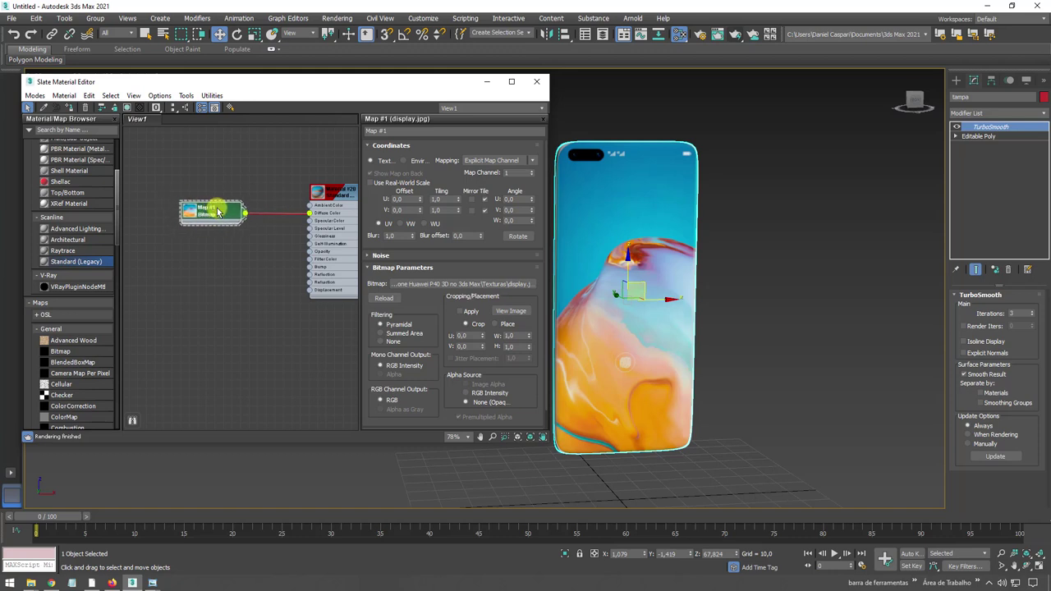
{"action": "left_click_drag", "start_coordinate": [218, 211], "coordinate": [243, 256]}
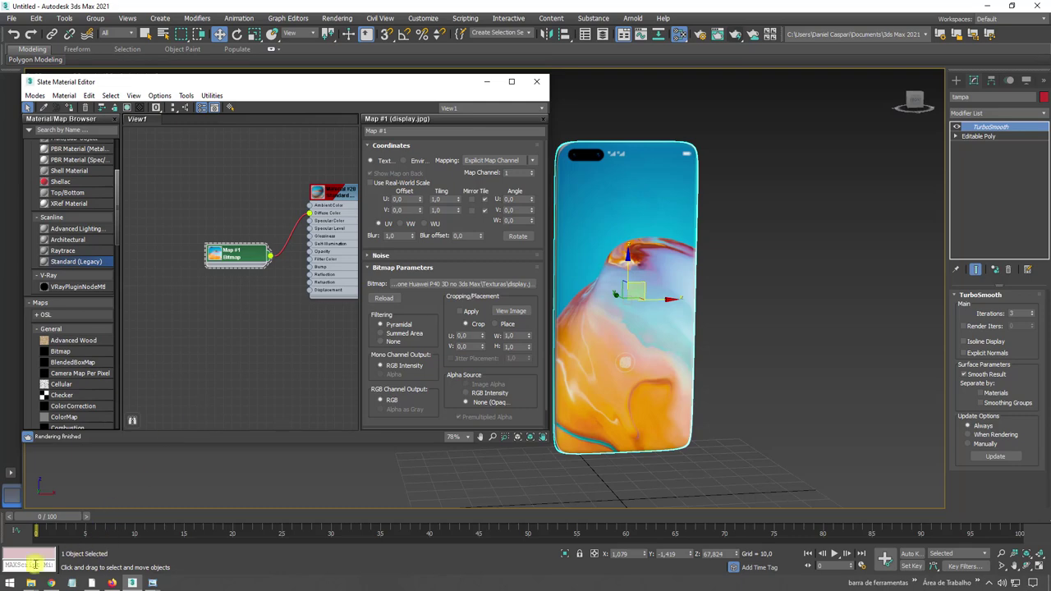
- Drag apps_color.jpg and apps_alpha.jpg from the Texturas folder into View1 as Map #4 and Map #5
{"action": "mouse_move", "coordinate": [31, 583]}
{"action": "left_click", "coordinate": [146, 545]}
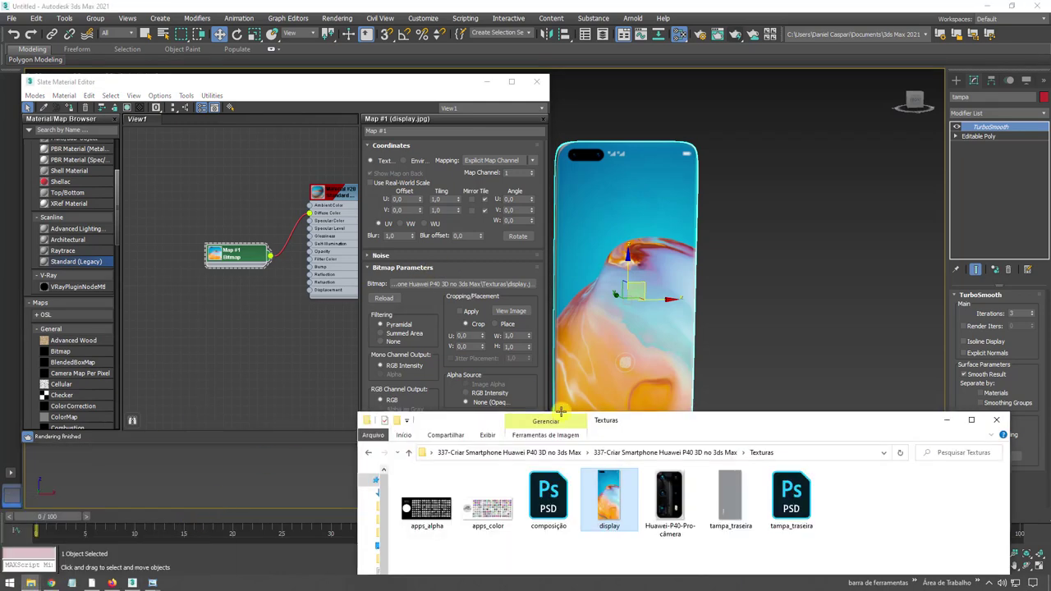
{"action": "left_click_drag", "start_coordinate": [561, 411], "coordinate": [649, 146]}
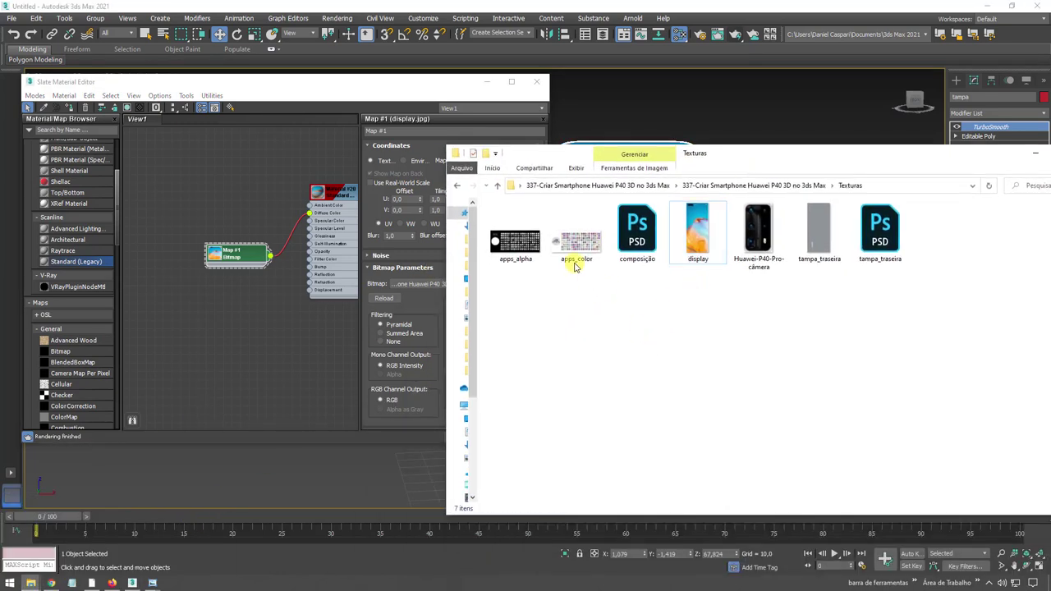
{"action": "mouse_move", "coordinate": [575, 267]}
{"action": "left_mouse_down"}
{"action": "mouse_move", "coordinate": [305, 294]}
{"action": "mouse_move", "coordinate": [234, 197]}
{"action": "mouse_move", "coordinate": [252, 204]}
{"action": "left_mouse_up"}
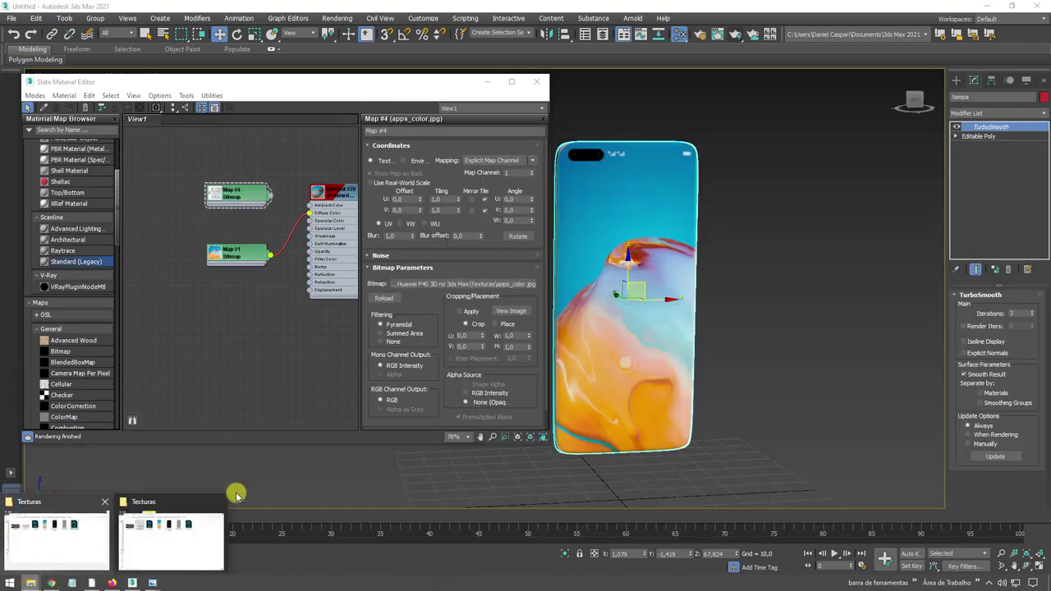
{"action": "left_click", "coordinate": [148, 535]}
{"action": "left_click_drag", "start_coordinate": [515, 252], "coordinate": [251, 152]}
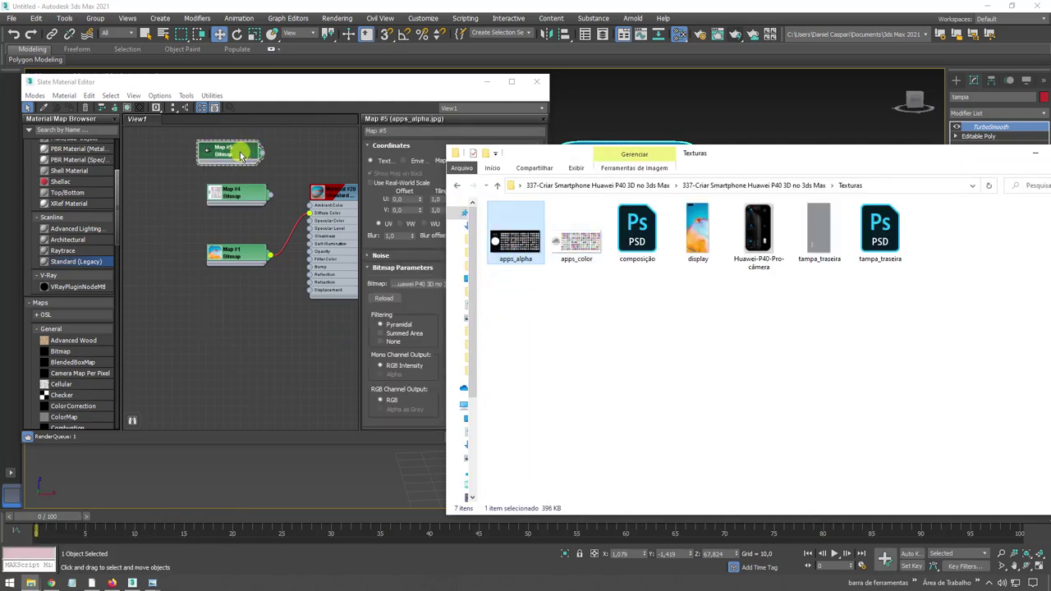
{"action": "left_click", "coordinate": [252, 160]}
{"action": "scroll", "coordinate": [271, 220], "scroll_direction": "down", "scroll_amount": 2}
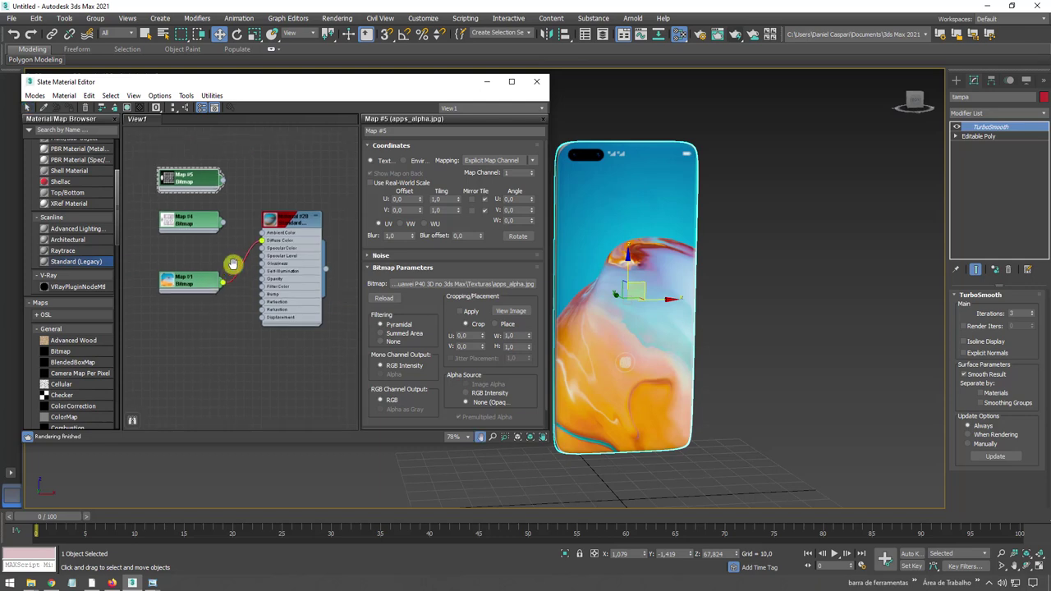
- Add a Composite map node and connect the Map #1 wallpaper bitmap to its Layer 1
{"action": "middle_click_drag", "start_coordinate": [270, 253], "coordinate": [256, 246]}
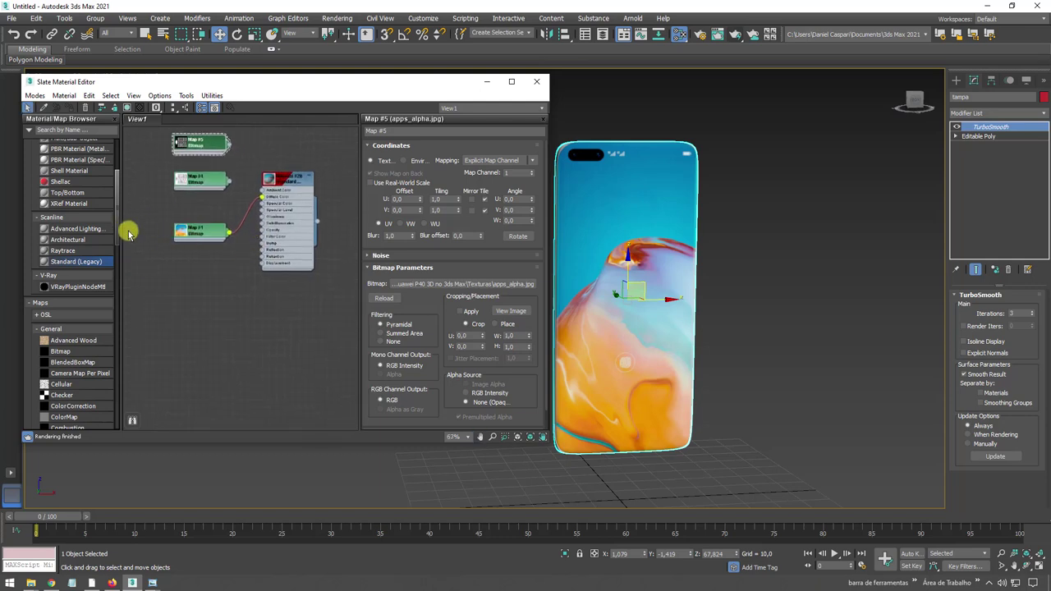
{"action": "mouse_move", "coordinate": [117, 216]}
{"action": "left_mouse_down"}
{"action": "mouse_move", "coordinate": [117, 274]}
{"action": "mouse_move", "coordinate": [118, 246]}
{"action": "left_mouse_up"}
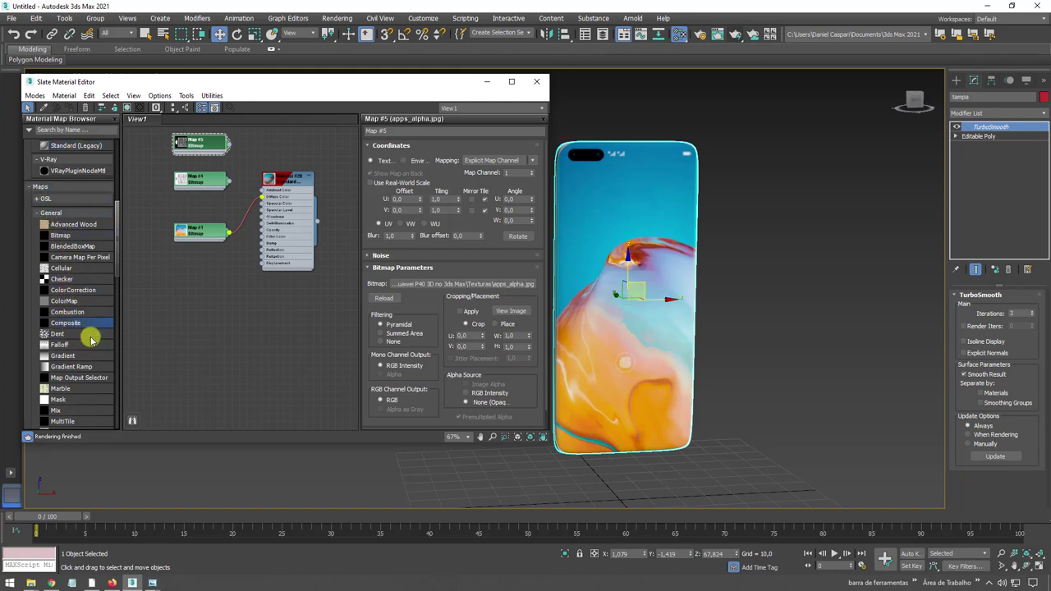
{"action": "left_click_drag", "start_coordinate": [90, 339], "coordinate": [206, 279]}
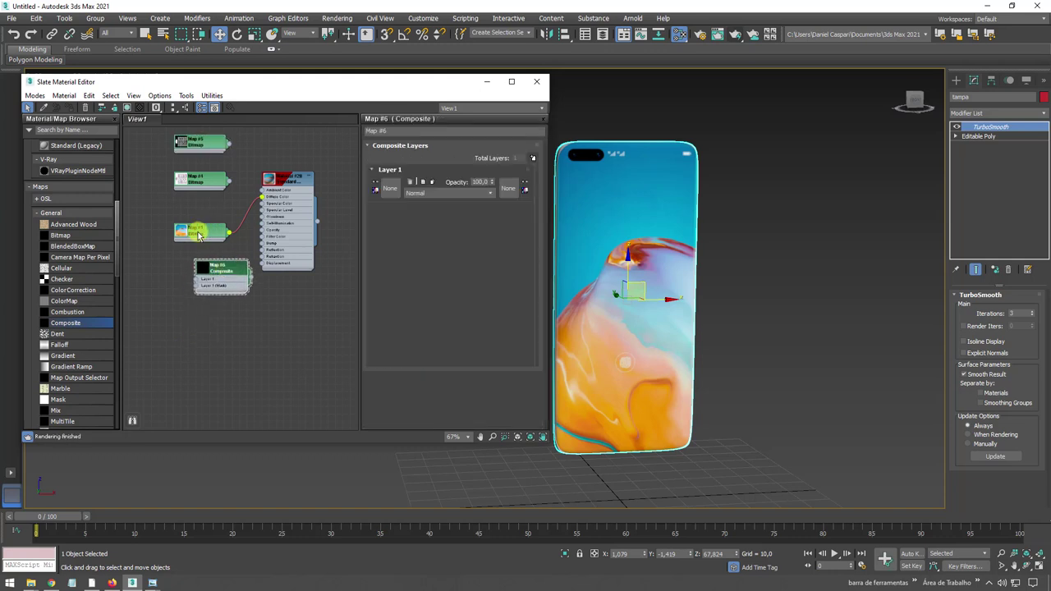
{"action": "mouse_move", "coordinate": [198, 236]}
{"action": "left_mouse_down"}
{"action": "mouse_move", "coordinate": [139, 231]}
{"action": "mouse_move", "coordinate": [196, 280]}
{"action": "left_mouse_up"}
{"action": "key", "text": "z"}
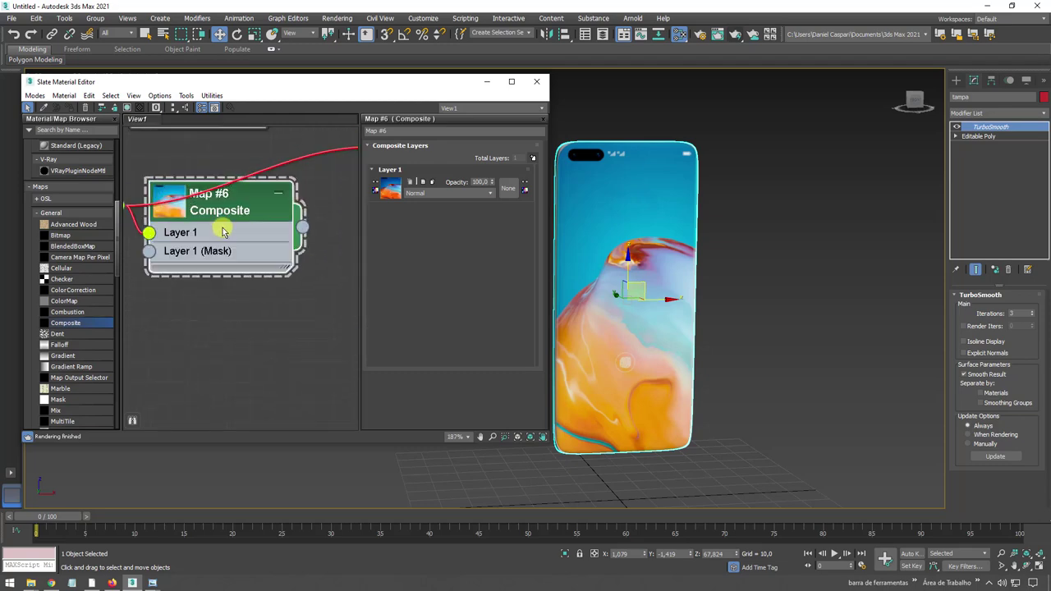
- Feed the Composite map into Material #28's Diffuse Color and line the nodes up neatly
{"action": "scroll", "coordinate": [220, 234], "scroll_direction": "down", "scroll_amount": 2}
{"action": "scroll", "coordinate": [246, 235], "scroll_direction": "down", "scroll_amount": 3}
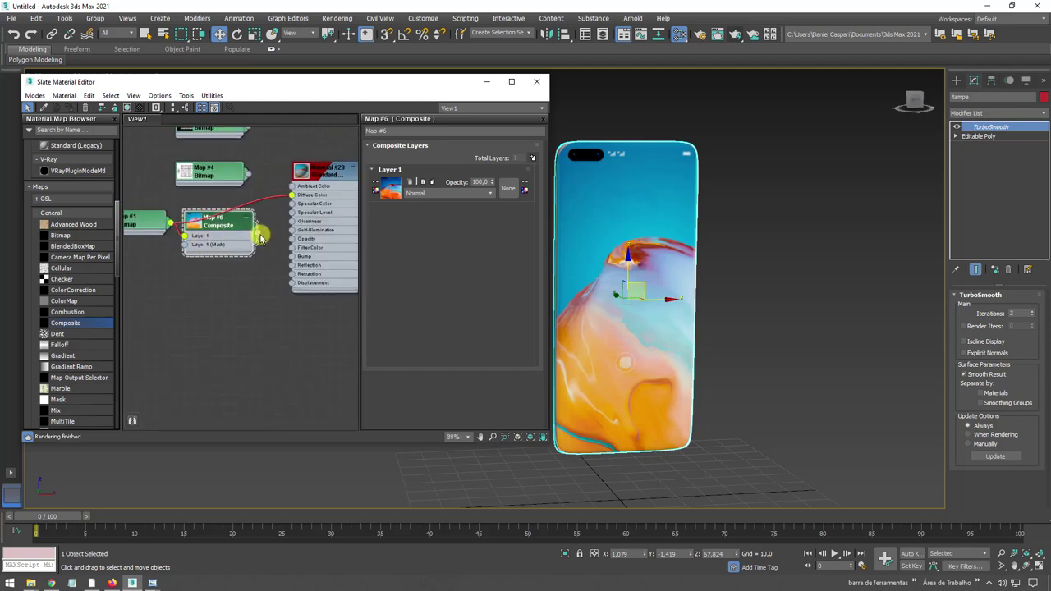
{"action": "left_click_drag", "start_coordinate": [279, 245], "coordinate": [296, 201]}
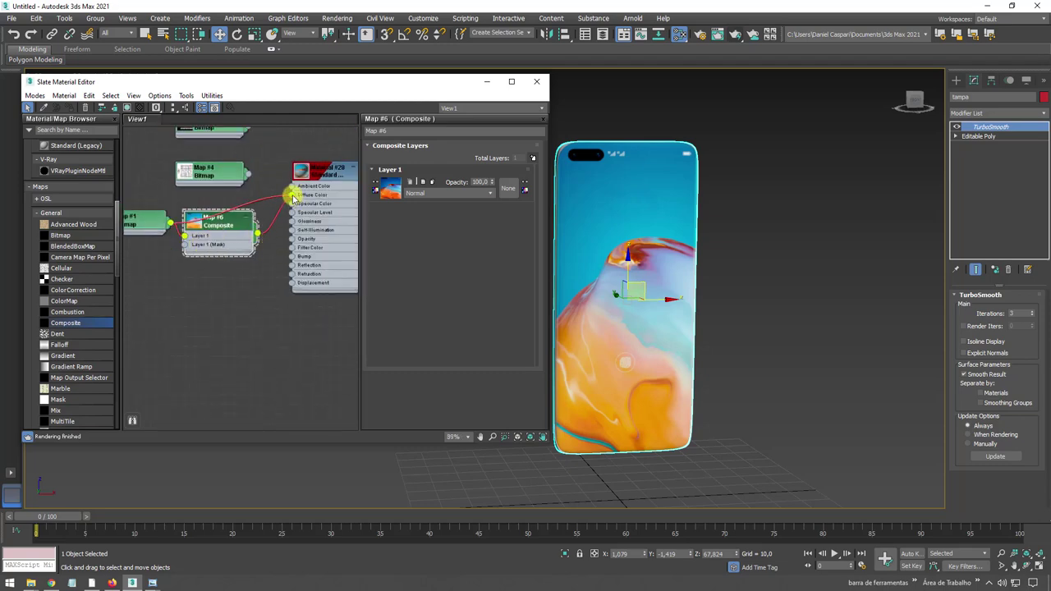
{"action": "left_click_drag", "start_coordinate": [219, 218], "coordinate": [229, 207]}
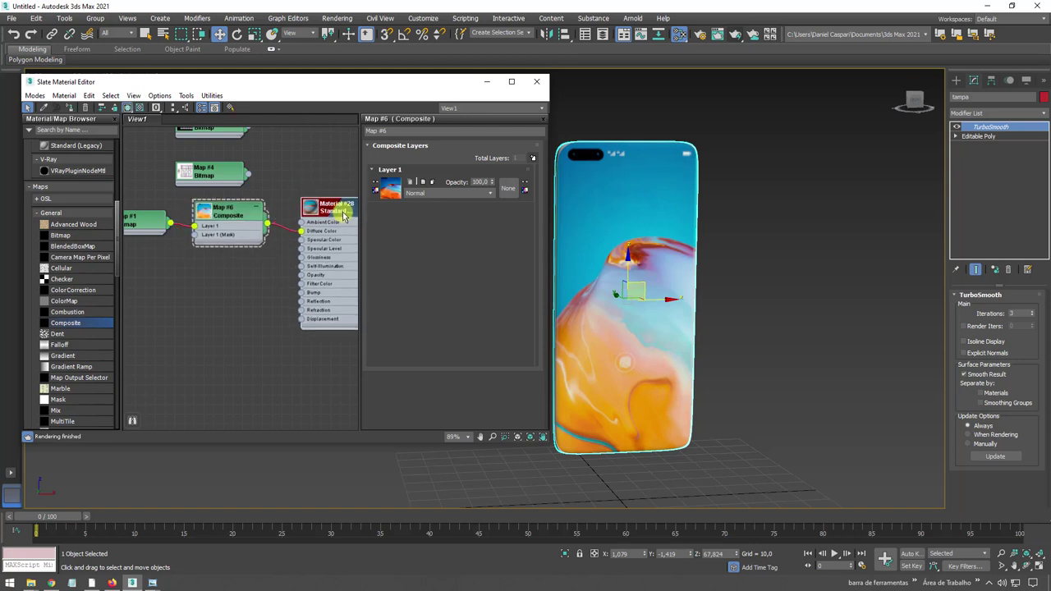
{"action": "left_click_drag", "start_coordinate": [337, 168], "coordinate": [346, 207]}
{"action": "middle_click_drag", "start_coordinate": [242, 228], "coordinate": [262, 267]}
{"action": "left_click_drag", "start_coordinate": [261, 267], "coordinate": [279, 286]}
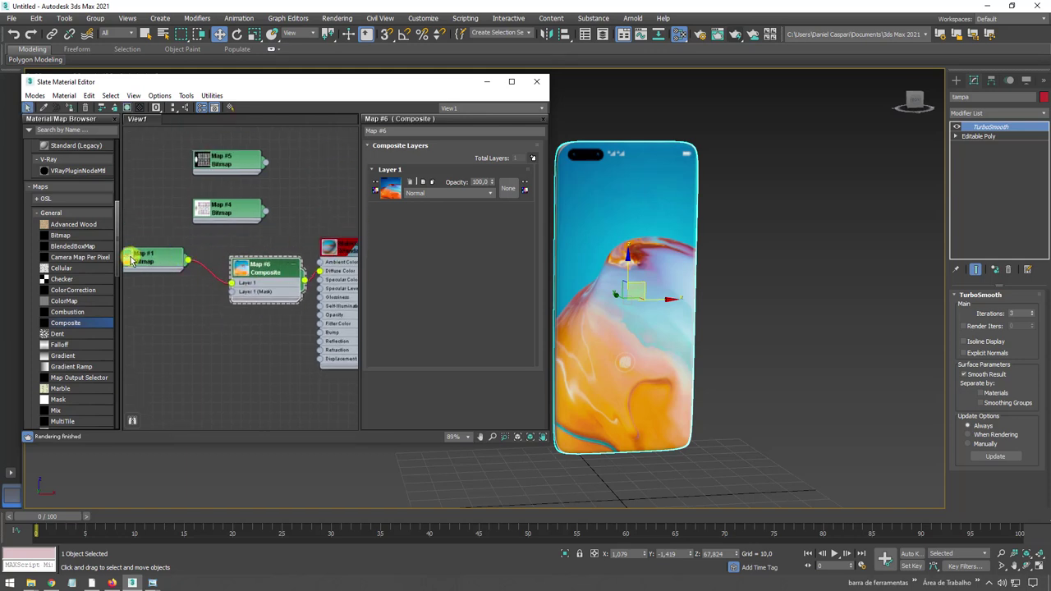
{"action": "mouse_move", "coordinate": [139, 269]}
{"action": "left_mouse_down"}
{"action": "mouse_move", "coordinate": [167, 258]}
{"action": "mouse_move", "coordinate": [158, 267]}
{"action": "left_mouse_up"}
{"action": "mouse_move", "coordinate": [252, 270]}
{"action": "left_mouse_down"}
{"action": "mouse_move", "coordinate": [242, 260]}
{"action": "mouse_move", "coordinate": [177, 261]}
{"action": "left_mouse_up"}
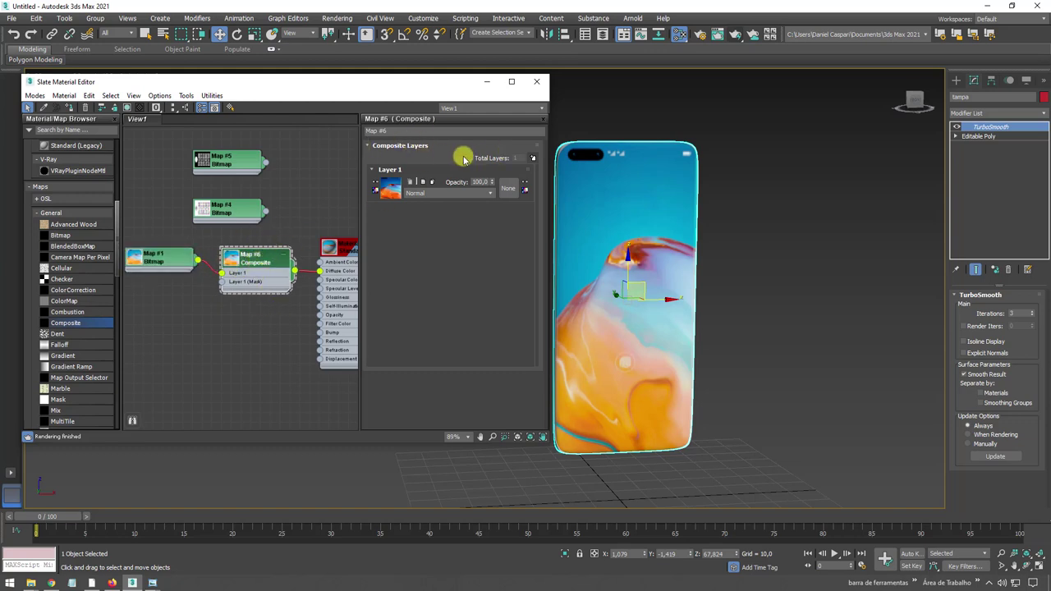
- Review the wallpaper bitmap and Composite layer settings against the Photoshop BASE, ALPHA and APPS layer groups
{"action": "double_click", "coordinate": [170, 261]}
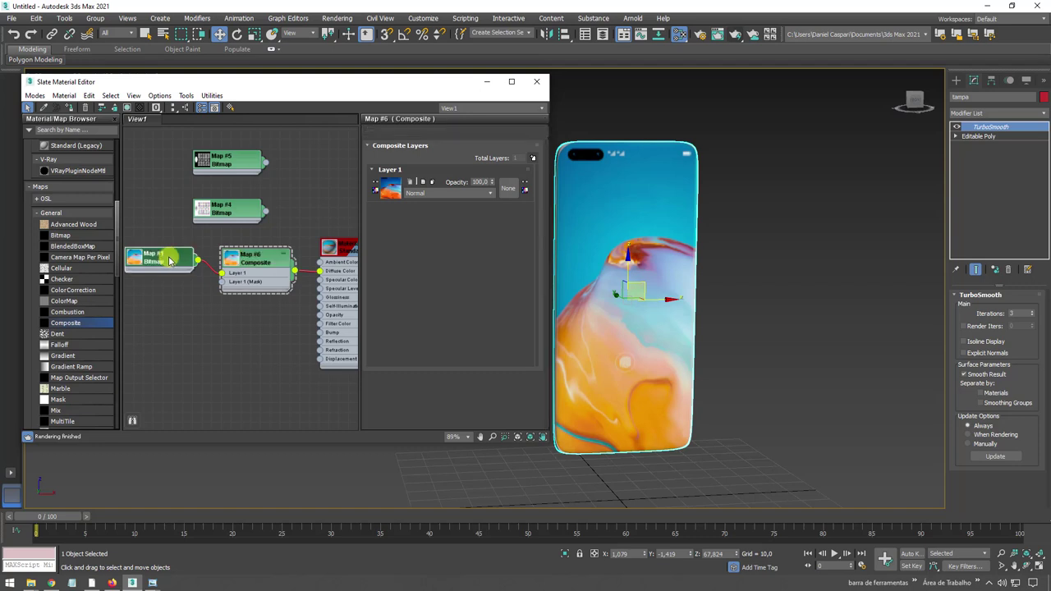
{"action": "double_click", "coordinate": [257, 262]}
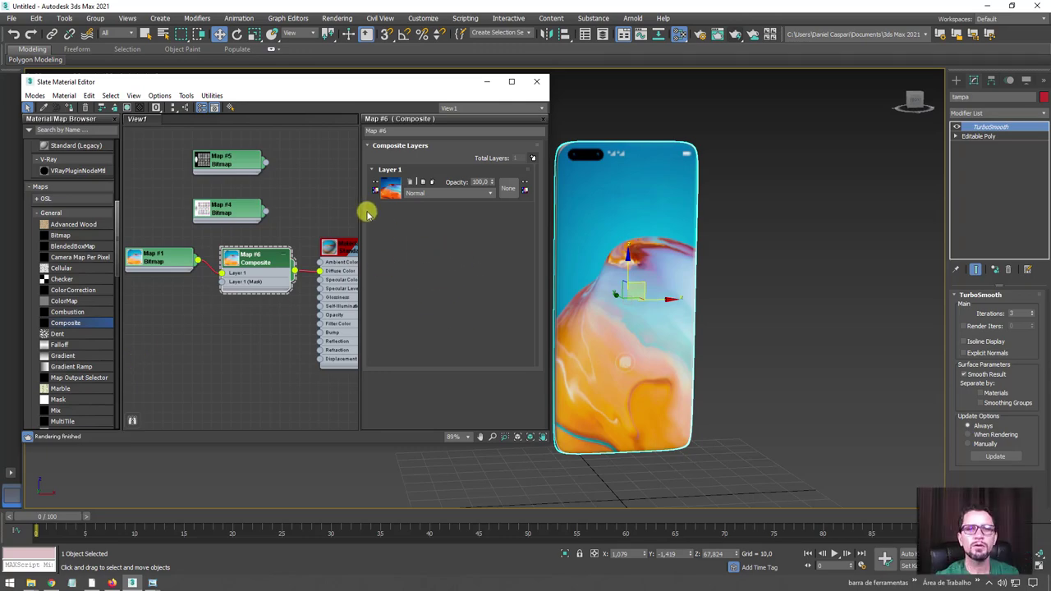
{"action": "left_click", "coordinate": [91, 583]}
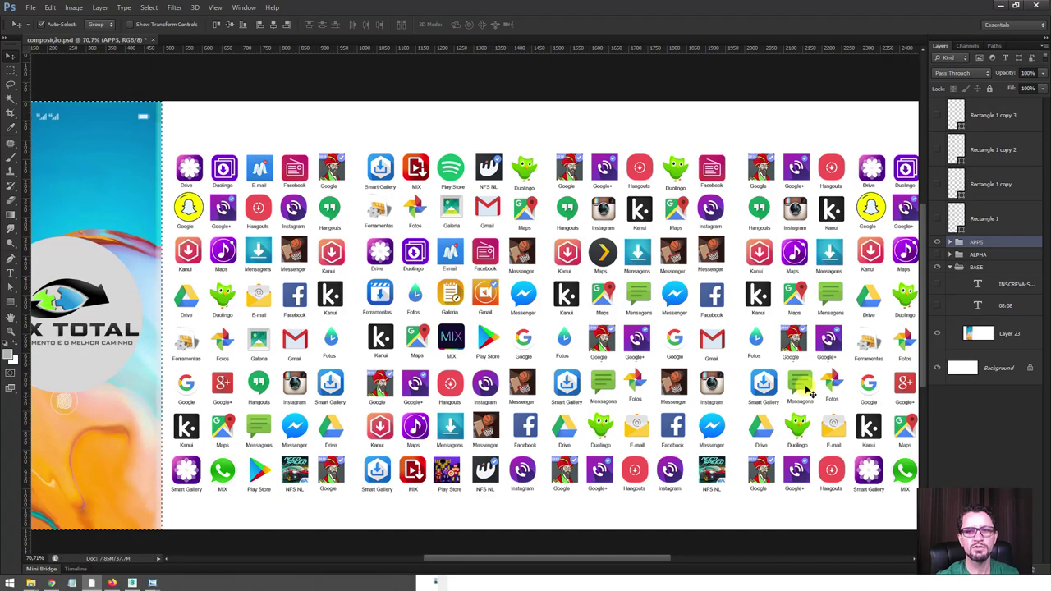
{"action": "mouse_move", "coordinate": [953, 269]}
{"action": "left_mouse_down"}
{"action": "mouse_move", "coordinate": [999, 269]}
{"action": "mouse_move", "coordinate": [992, 257]}
{"action": "mouse_move", "coordinate": [1011, 242]}
{"action": "left_mouse_up"}
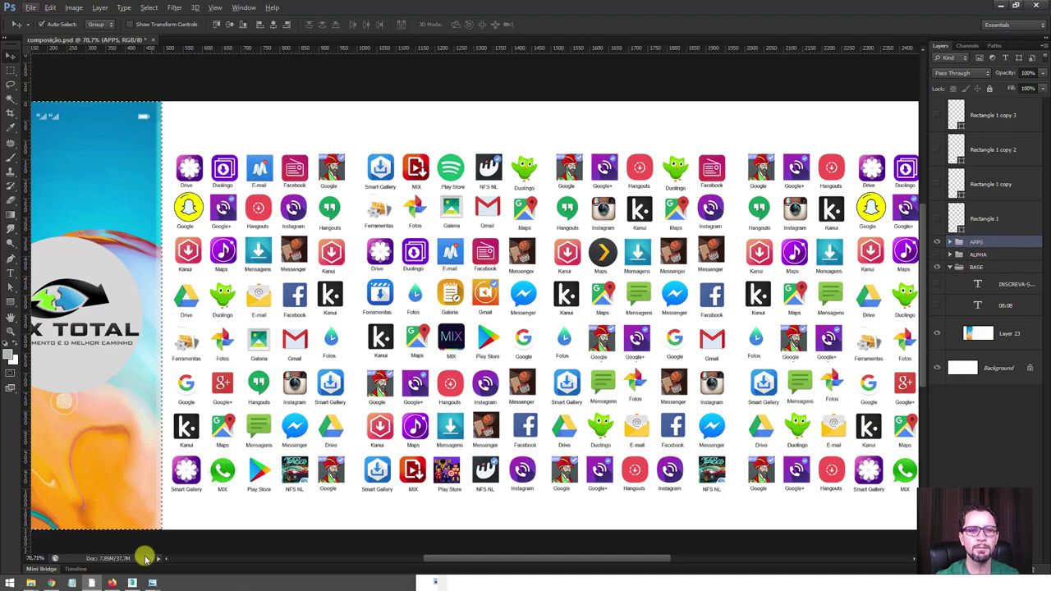
{"action": "left_click", "coordinate": [134, 584]}
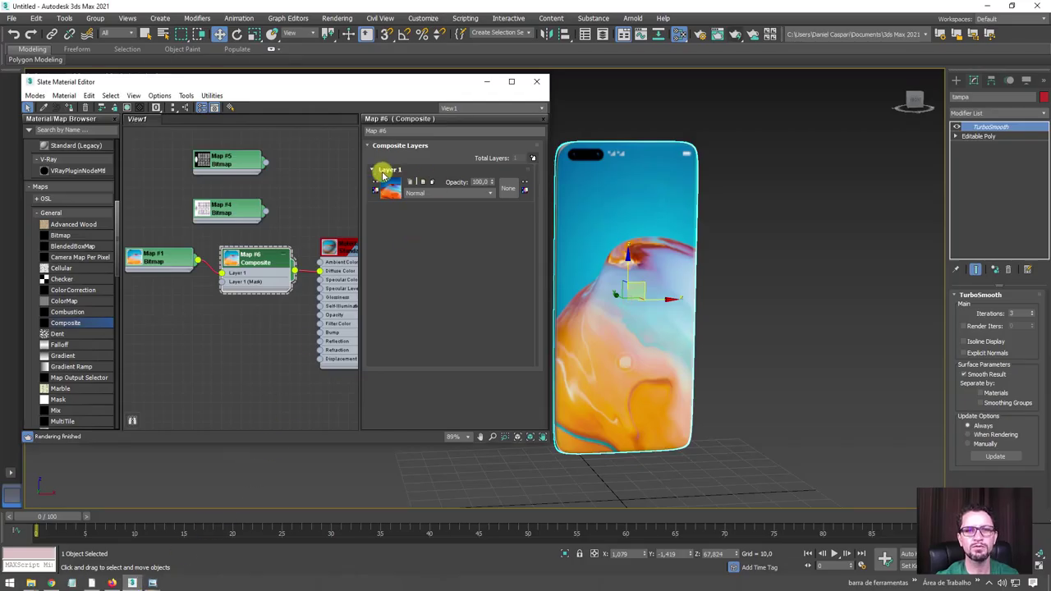
- Add a second Composite layer and connect the apps_color bitmap, Map #4, to Layer 2
{"action": "left_click", "coordinate": [532, 157]}
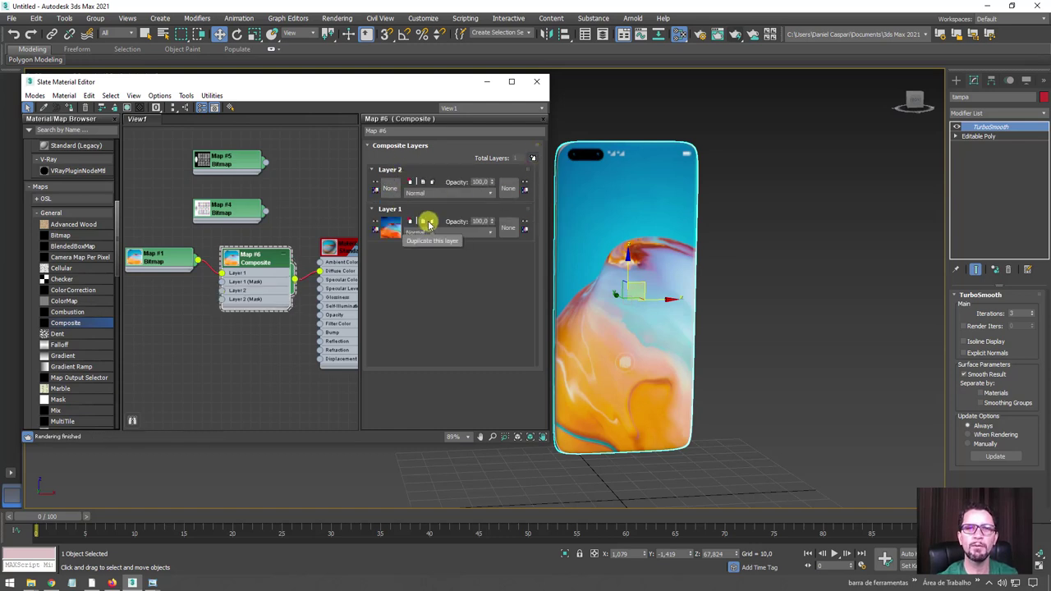
{"action": "middle_click_drag", "start_coordinate": [188, 253], "coordinate": [265, 253]}
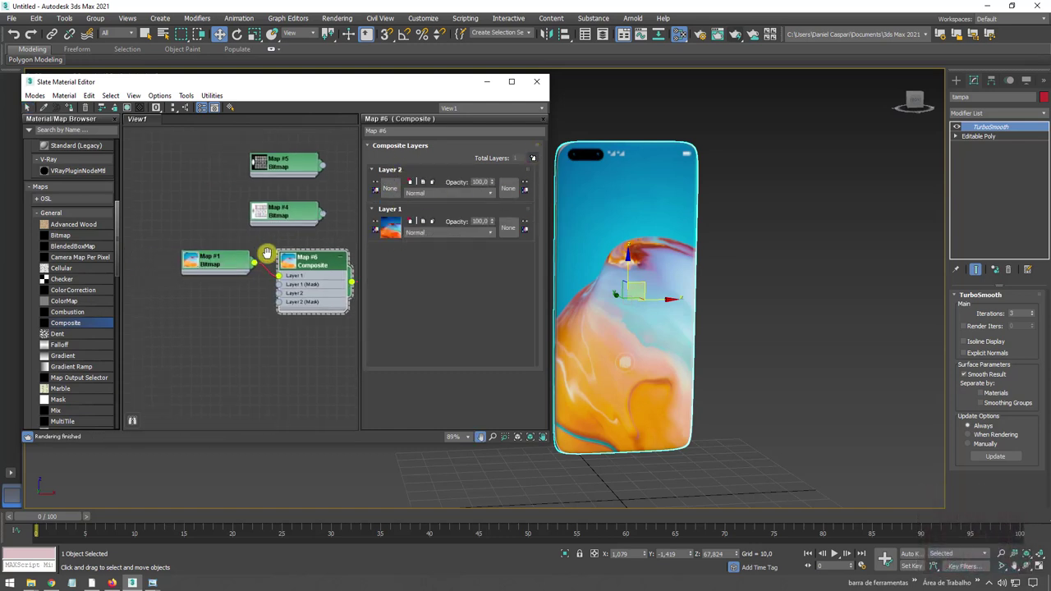
{"action": "left_click_drag", "start_coordinate": [241, 263], "coordinate": [232, 240]}
{"action": "mouse_move", "coordinate": [315, 210]}
{"action": "left_mouse_down"}
{"action": "mouse_move", "coordinate": [222, 211]}
{"action": "mouse_move", "coordinate": [231, 190]}
{"action": "left_mouse_up"}
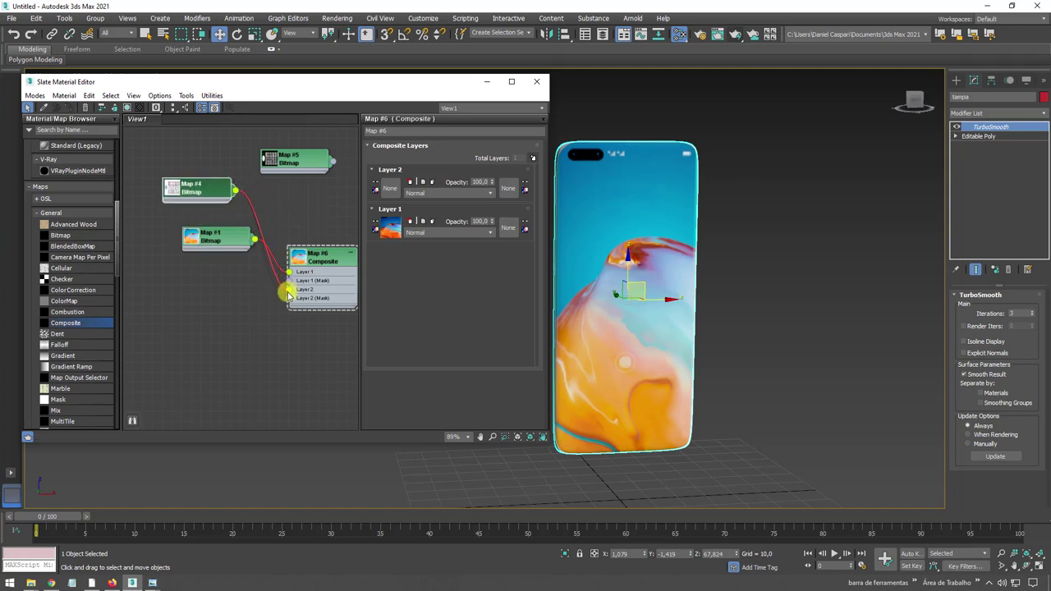
{"action": "left_click_drag", "start_coordinate": [289, 294], "coordinate": [289, 290]}
- Use the apps_alpha bitmap, Map #5, as Layer 2's mask and view the phone screen front-on
{"action": "scroll", "coordinate": [289, 289], "scroll_direction": "up", "scroll_amount": 5}
{"action": "scroll", "coordinate": [323, 293], "scroll_direction": "down", "scroll_amount": 4}
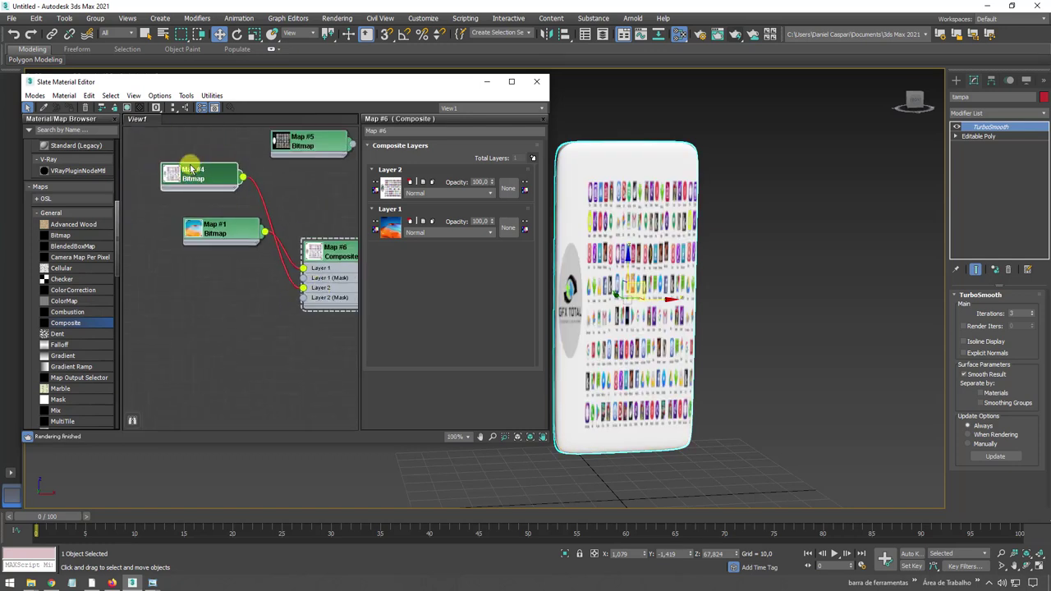
{"action": "left_click_drag", "start_coordinate": [206, 171], "coordinate": [233, 316]}
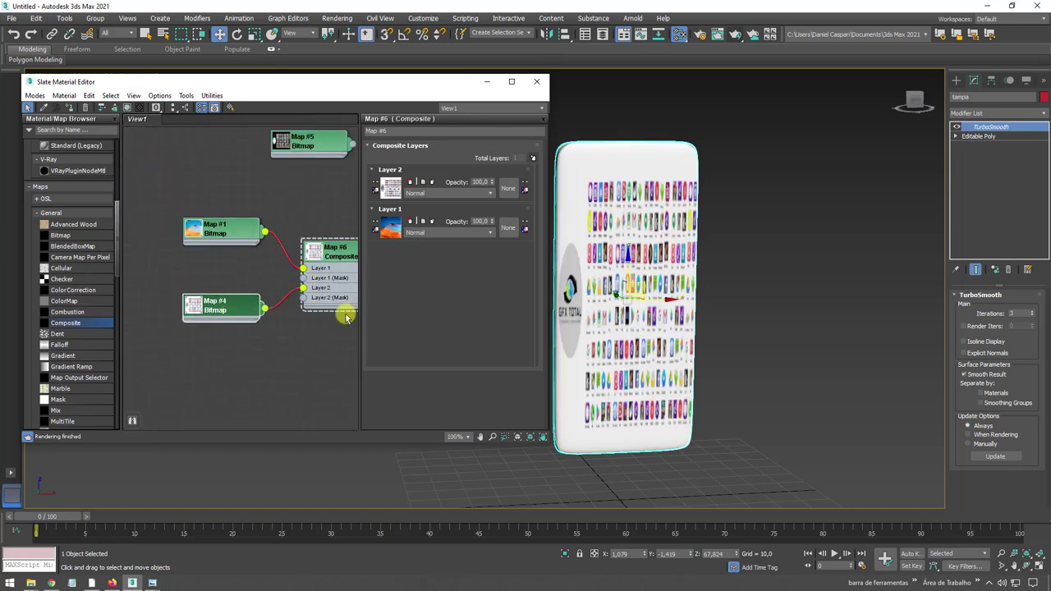
{"action": "scroll", "coordinate": [346, 317], "scroll_direction": "down", "scroll_amount": 1}
{"action": "middle_click_drag", "start_coordinate": [346, 318], "coordinate": [290, 305]}
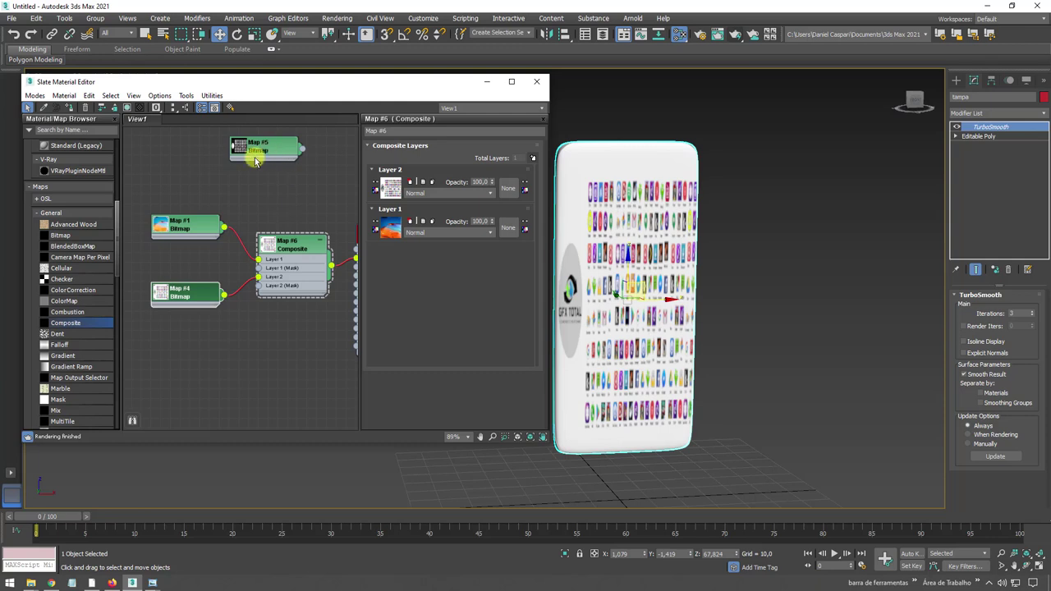
{"action": "mouse_move", "coordinate": [257, 160]}
{"action": "left_mouse_down"}
{"action": "mouse_move", "coordinate": [184, 167]}
{"action": "mouse_move", "coordinate": [179, 337]}
{"action": "left_mouse_up"}
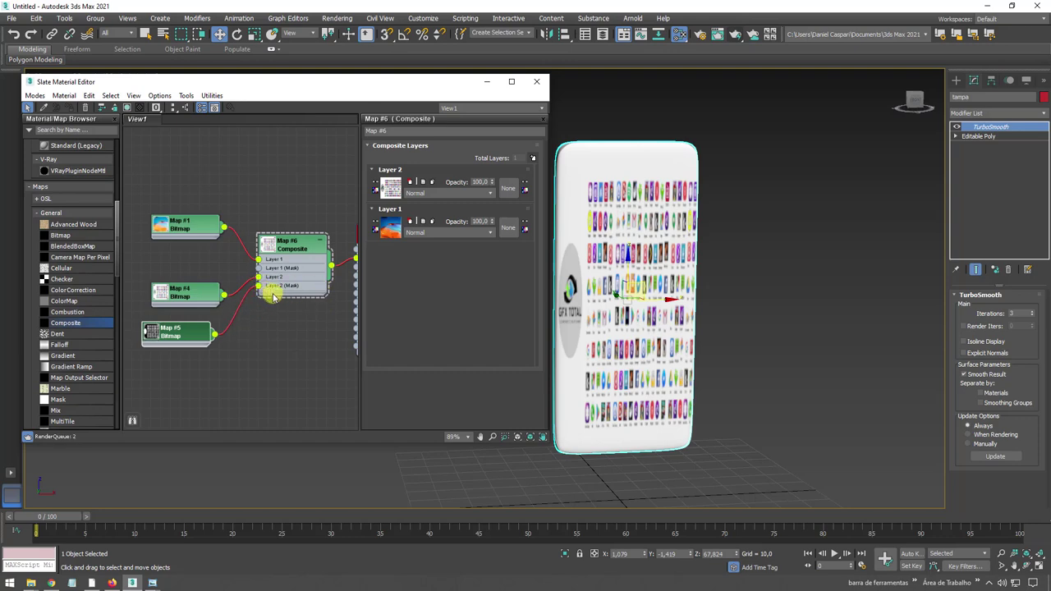
{"action": "left_click_drag", "start_coordinate": [274, 297], "coordinate": [260, 285]}
{"action": "scroll", "coordinate": [682, 305], "scroll_direction": "up", "scroll_amount": 3}
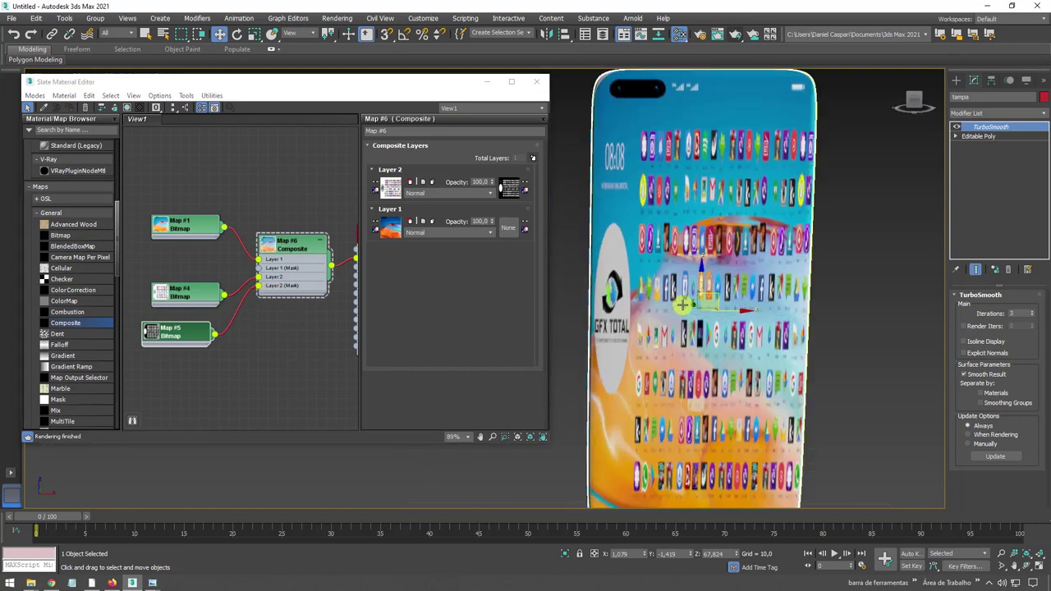
{"action": "middle_click_drag", "start_coordinate": [683, 304], "coordinate": [692, 323], "text": "alt"}
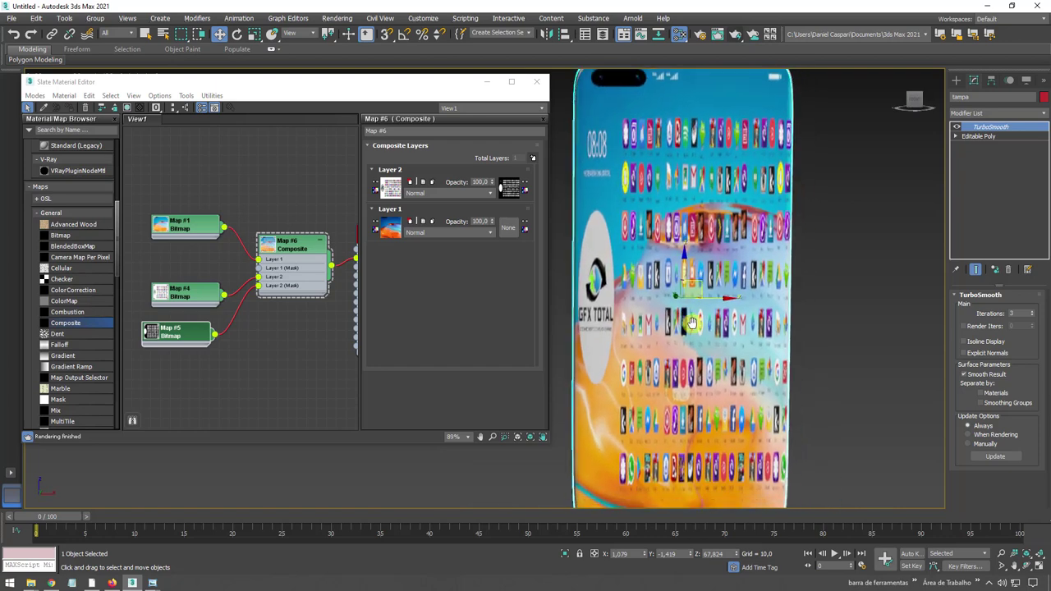
{"action": "scroll", "coordinate": [692, 323], "scroll_direction": "down", "scroll_amount": 3}
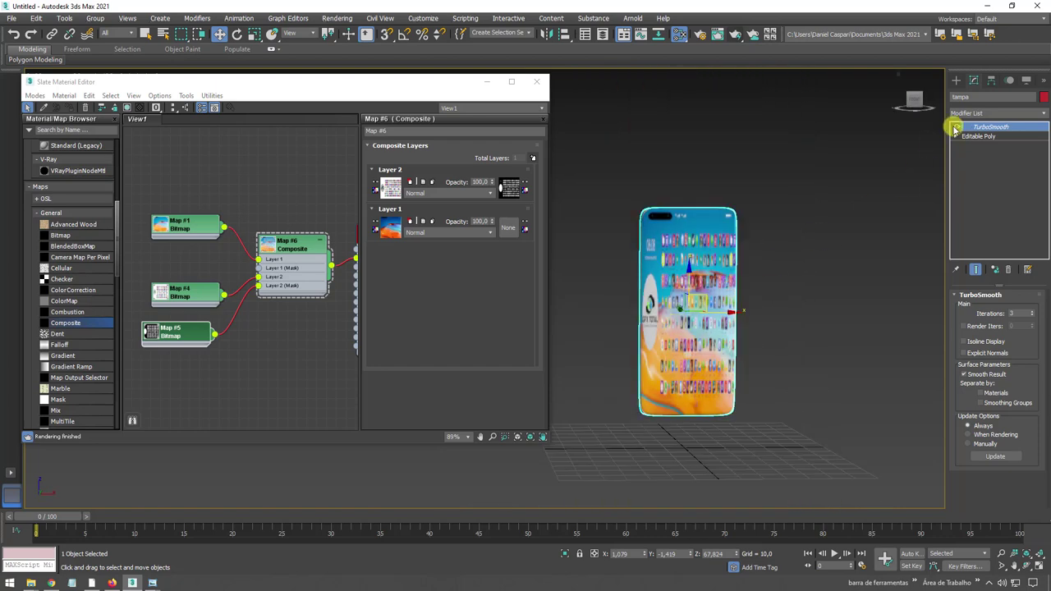
- Inspect map channels: wallpaper Map #1 on channel 1, apps_color Map #4 on channel 2, then Map #5
{"action": "left_click", "coordinate": [721, 285]}
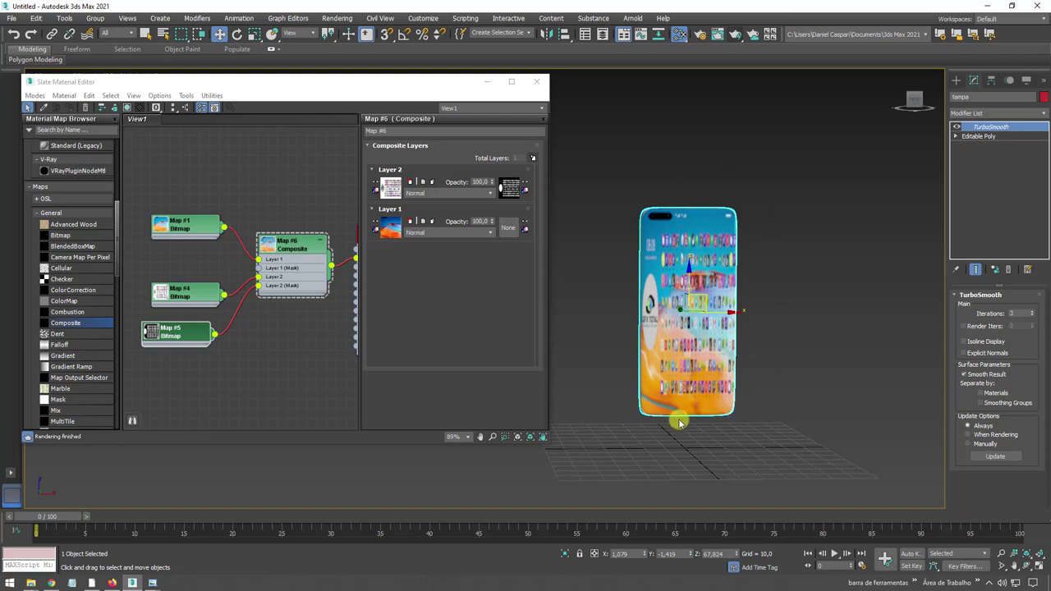
{"action": "double_click", "coordinate": [202, 240]}
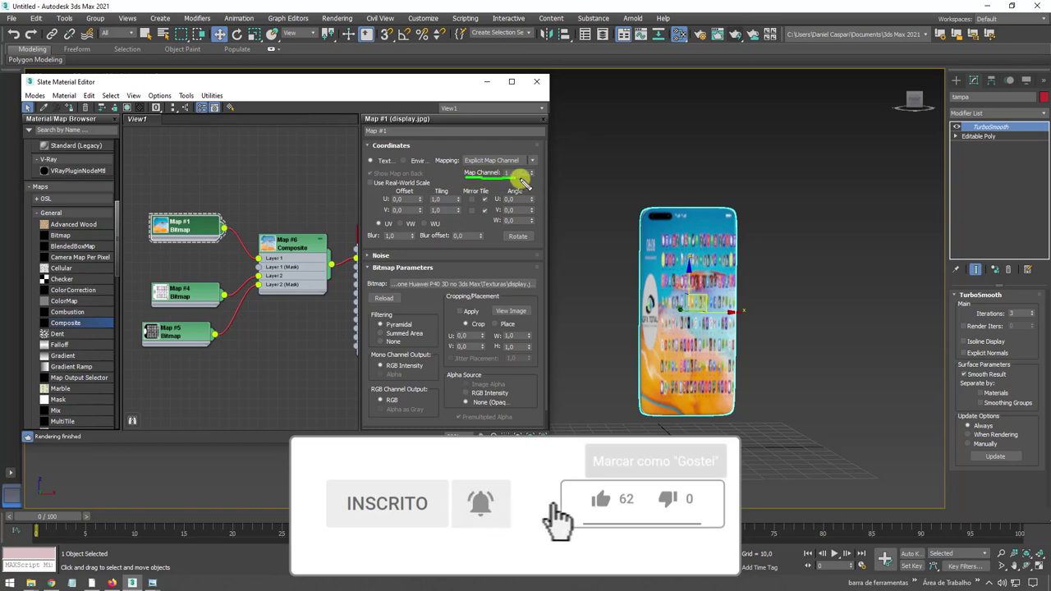
{"action": "left_click_drag", "start_coordinate": [197, 292], "coordinate": [197, 273]}
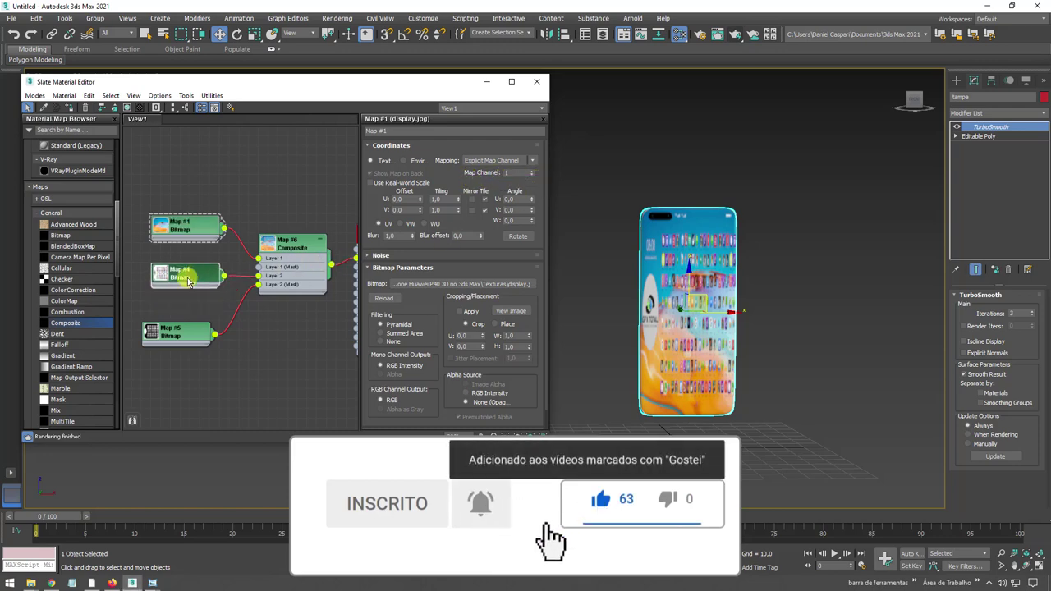
{"action": "double_click", "coordinate": [197, 273]}
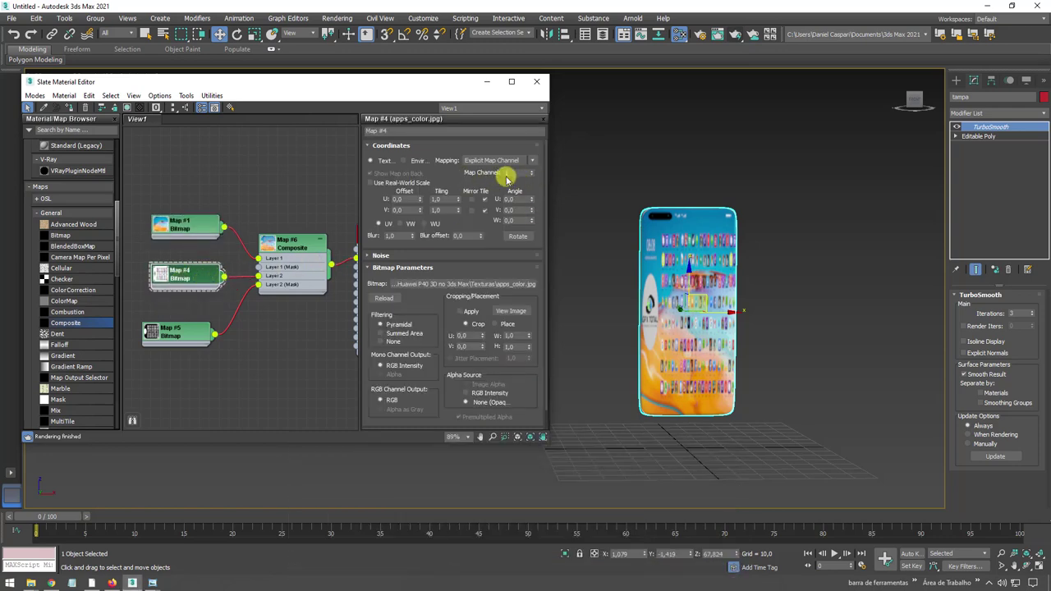
{"action": "double_click", "coordinate": [187, 337]}
{"action": "left_click_drag", "start_coordinate": [187, 337], "coordinate": [195, 319]}
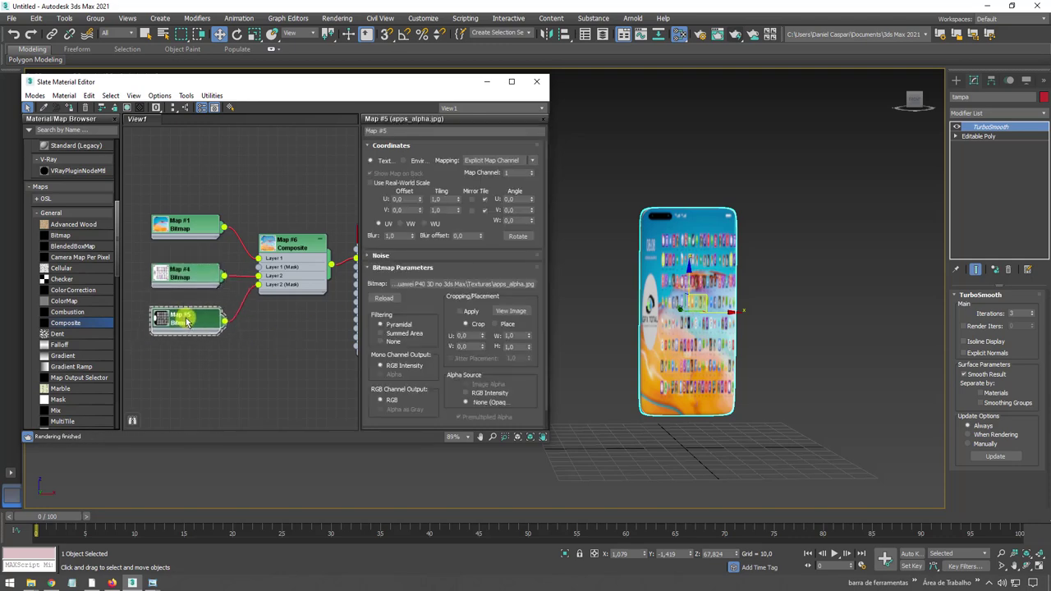